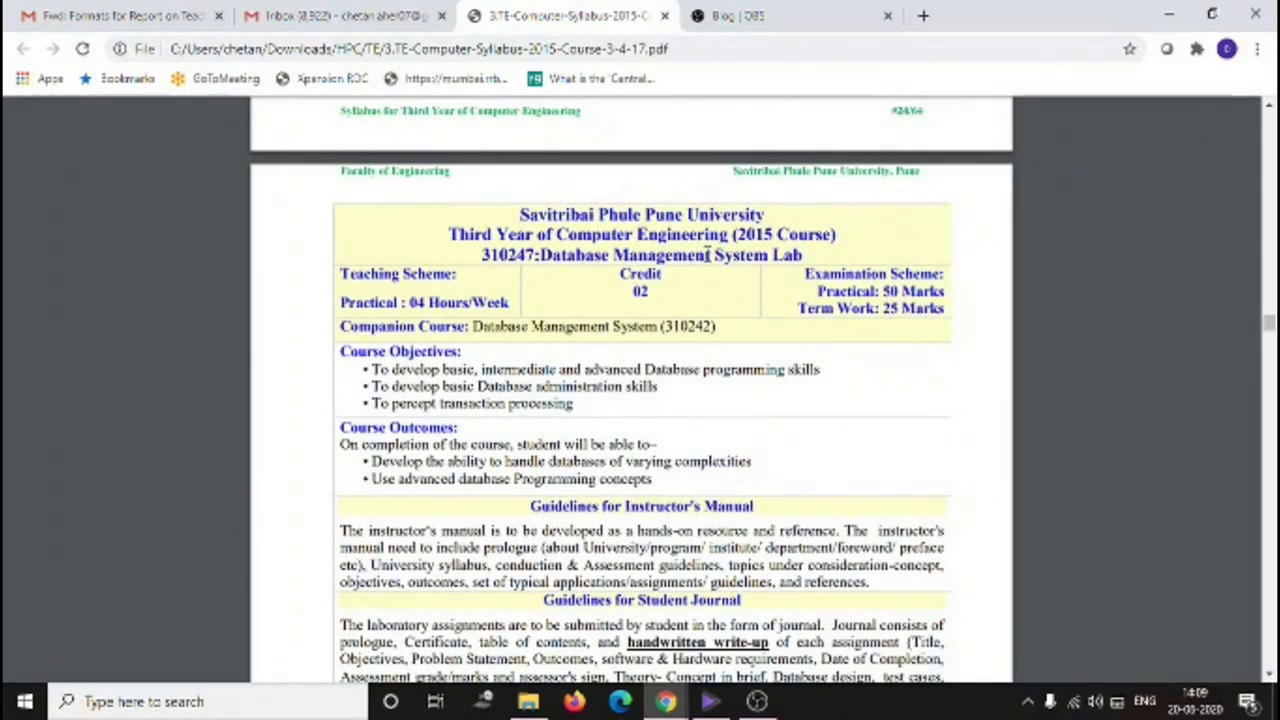
Examine the Database Management System Lab course title, its practical and term work marks, and the guidelines for the student journal
{"action": "left_click_drag", "start_coordinate": [540, 255], "coordinate": [803, 257]}
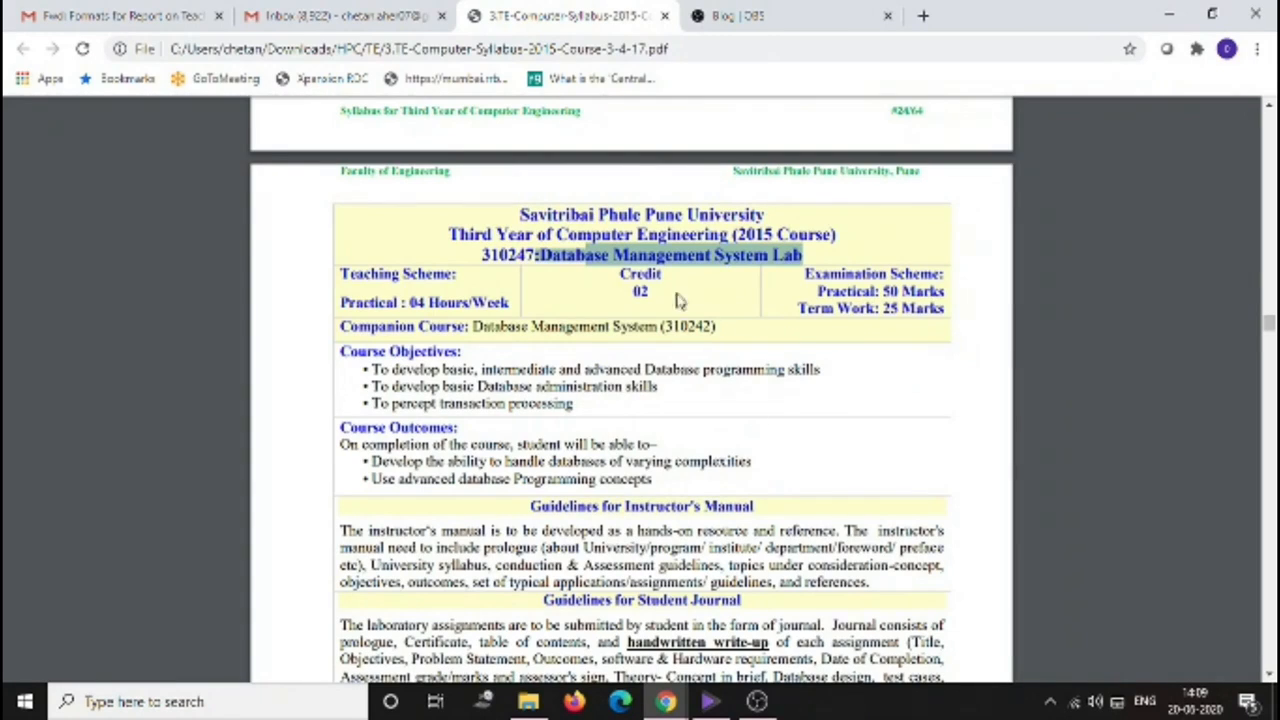
{"action": "left_click_drag", "start_coordinate": [817, 291], "coordinate": [931, 292]}
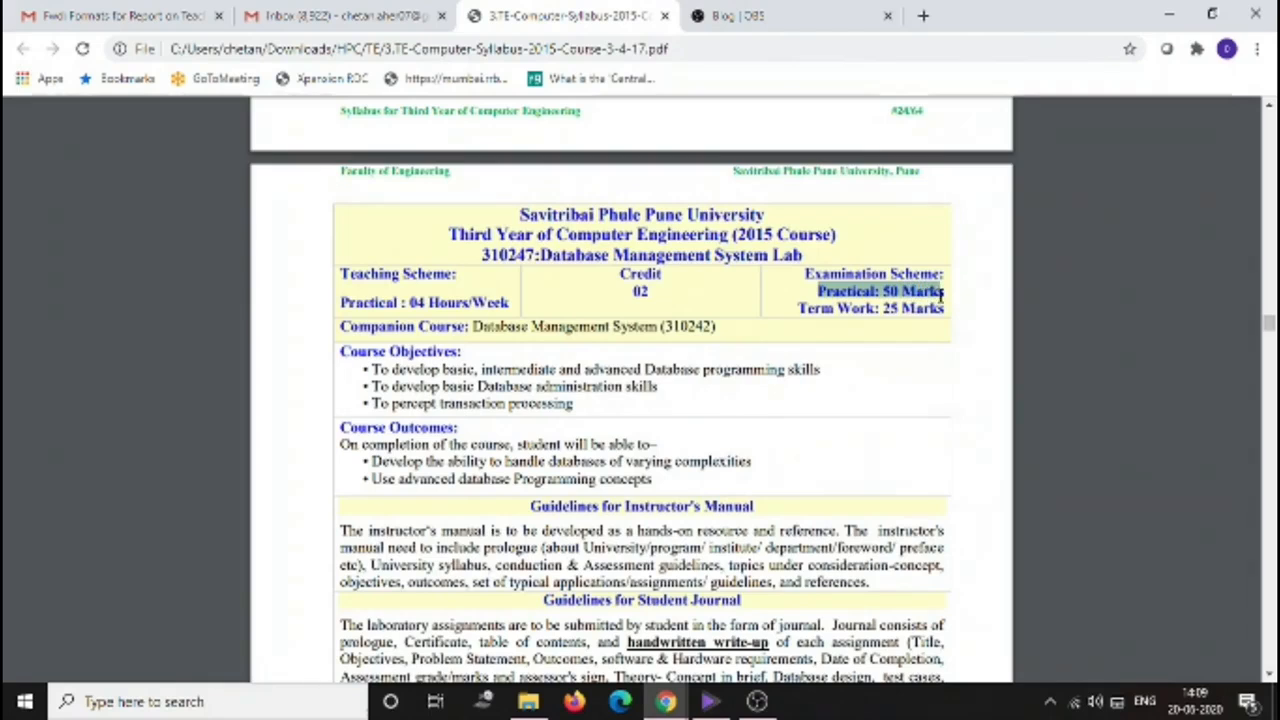
{"action": "left_click_drag", "start_coordinate": [799, 309], "coordinate": [927, 308]}
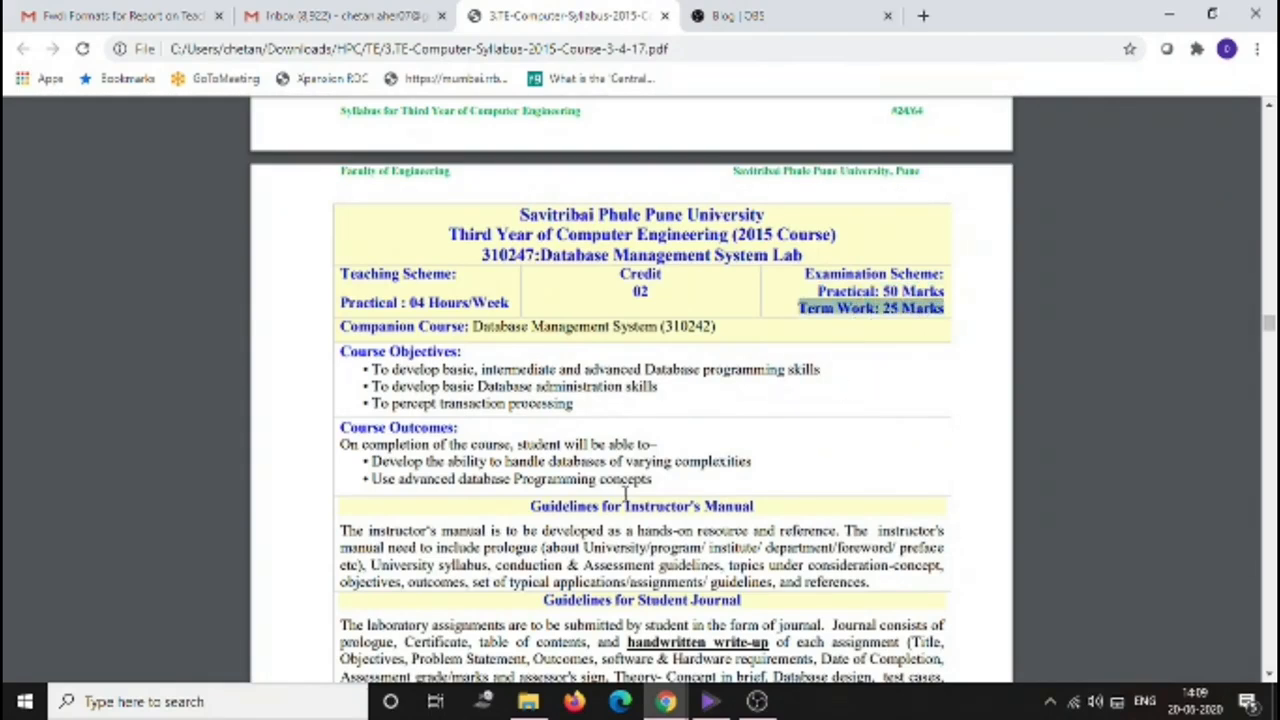
{"action": "scroll", "coordinate": [703, 461], "scroll_direction": "down", "scroll_amount": 4}
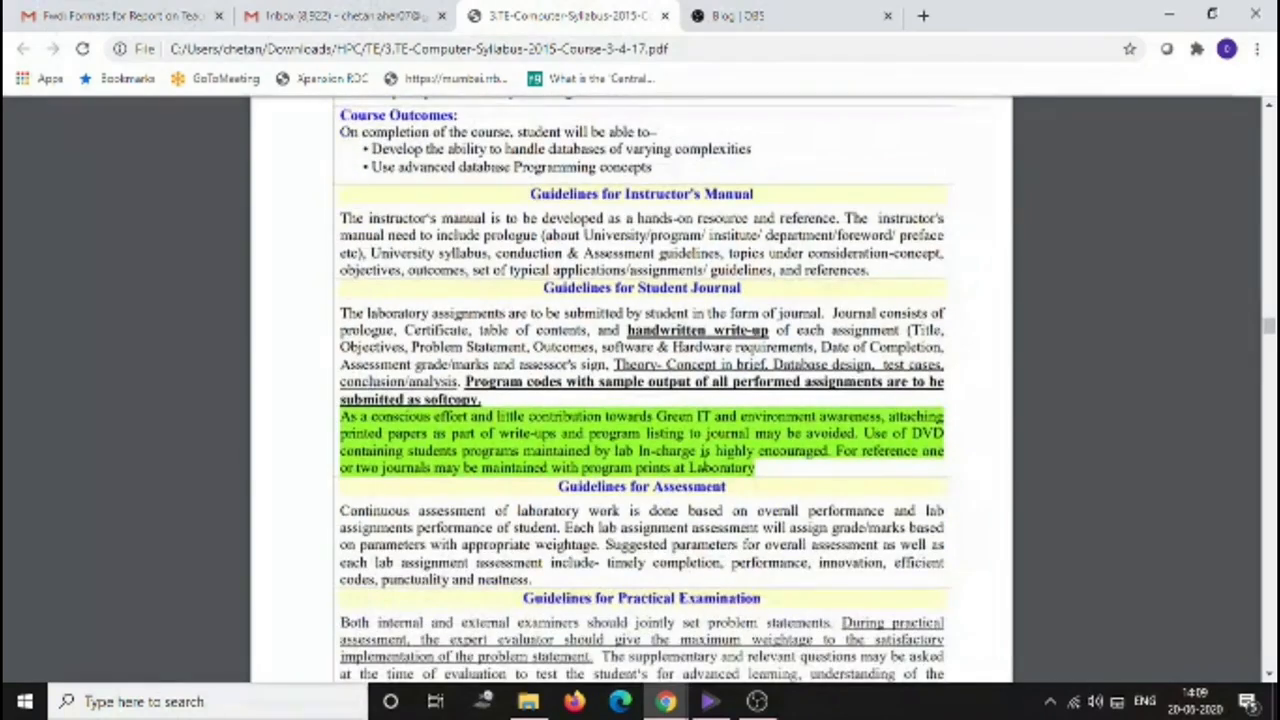
{"action": "scroll", "coordinate": [703, 455], "scroll_direction": "down", "scroll_amount": 1}
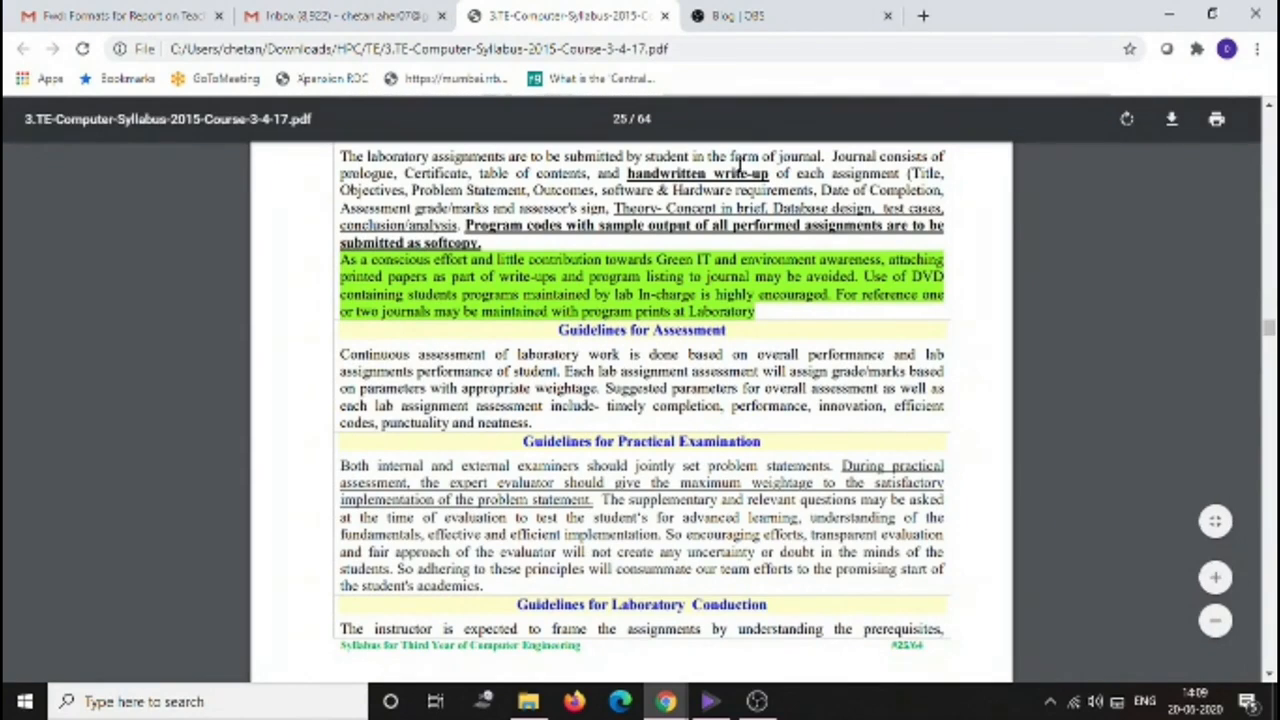
{"action": "left_click_drag", "start_coordinate": [710, 158], "coordinate": [876, 160]}
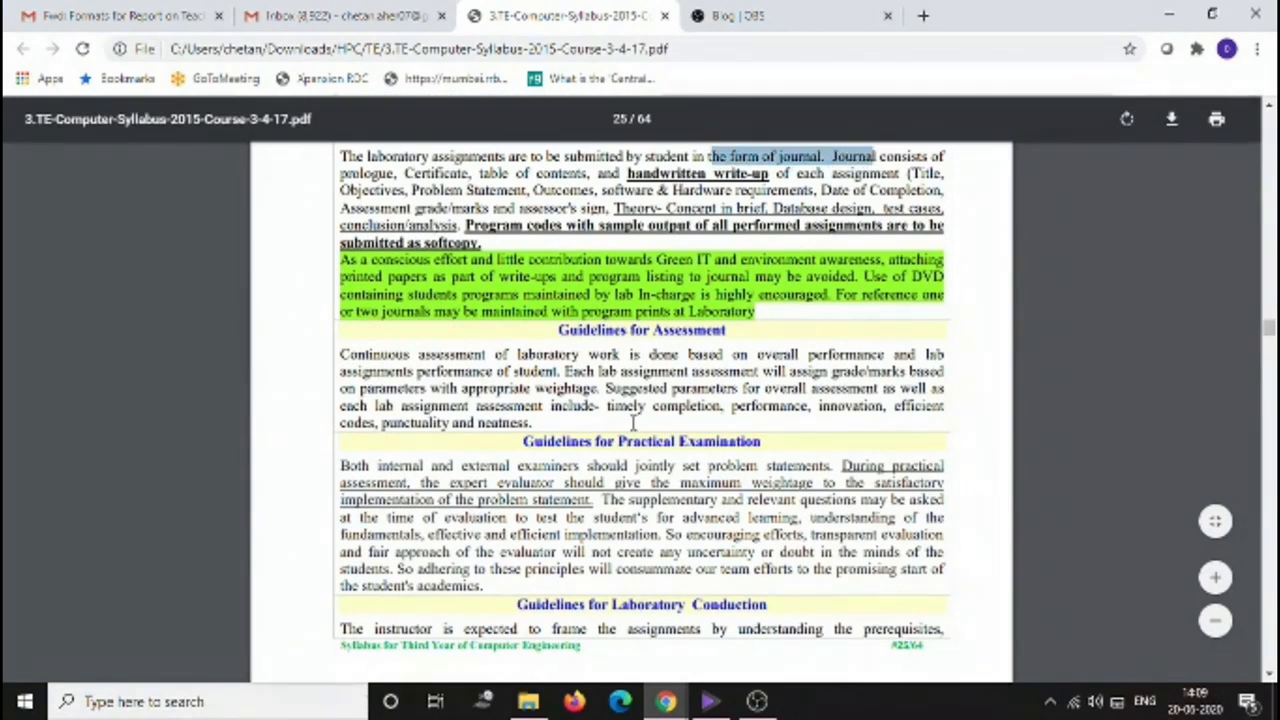
Read through the remaining guidelines and the suggested laboratory assignments, highlighting the Group A and Group B headings
{"action": "scroll", "coordinate": [632, 422], "scroll_direction": "down", "scroll_amount": 3}
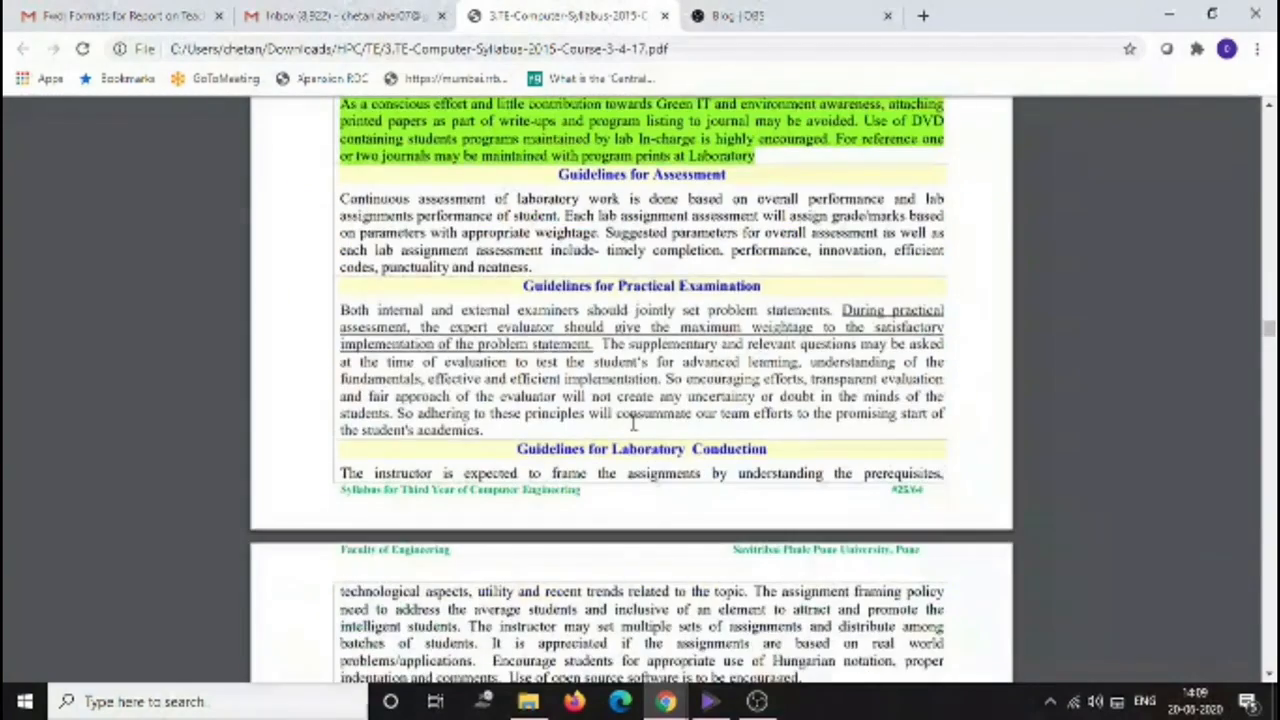
{"action": "scroll", "coordinate": [630, 424], "scroll_direction": "down", "scroll_amount": 6}
{"action": "scroll", "coordinate": [630, 424], "scroll_direction": "down", "scroll_amount": 3}
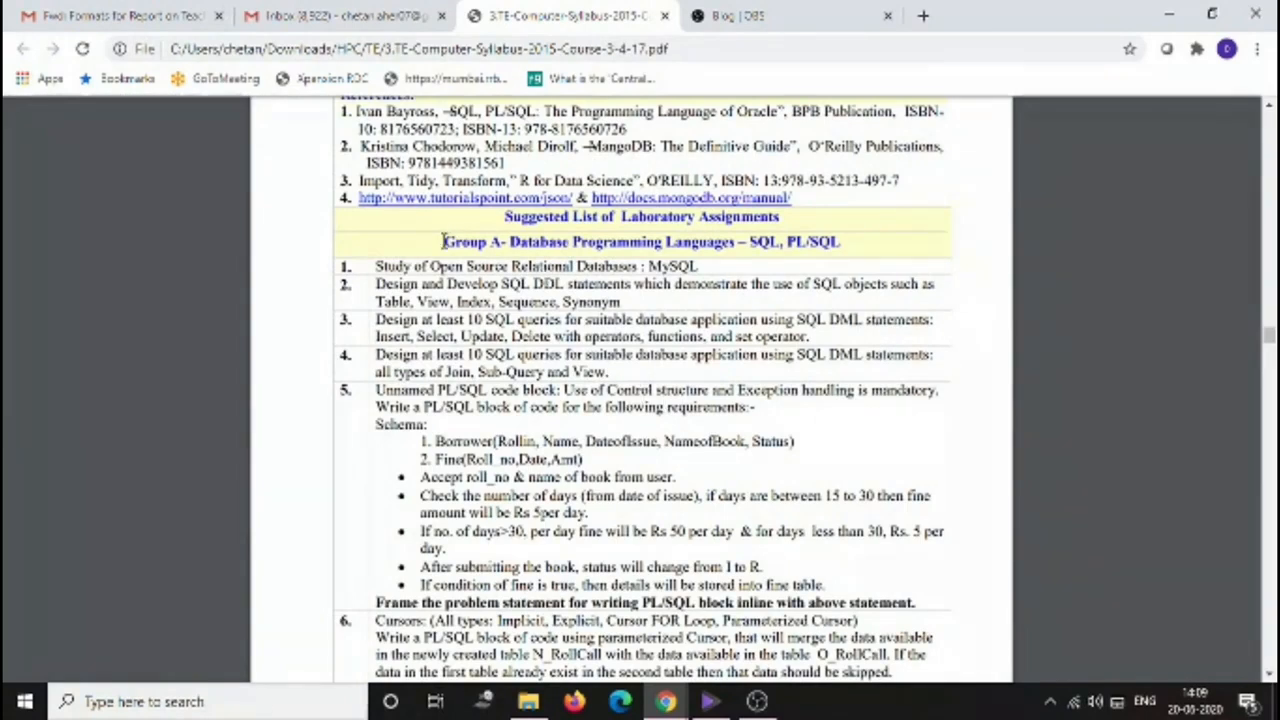
{"action": "left_click_drag", "start_coordinate": [444, 241], "coordinate": [508, 242]}
{"action": "scroll", "coordinate": [545, 281], "scroll_direction": "down", "scroll_amount": 6}
{"action": "scroll", "coordinate": [545, 281], "scroll_direction": "down", "scroll_amount": 8}
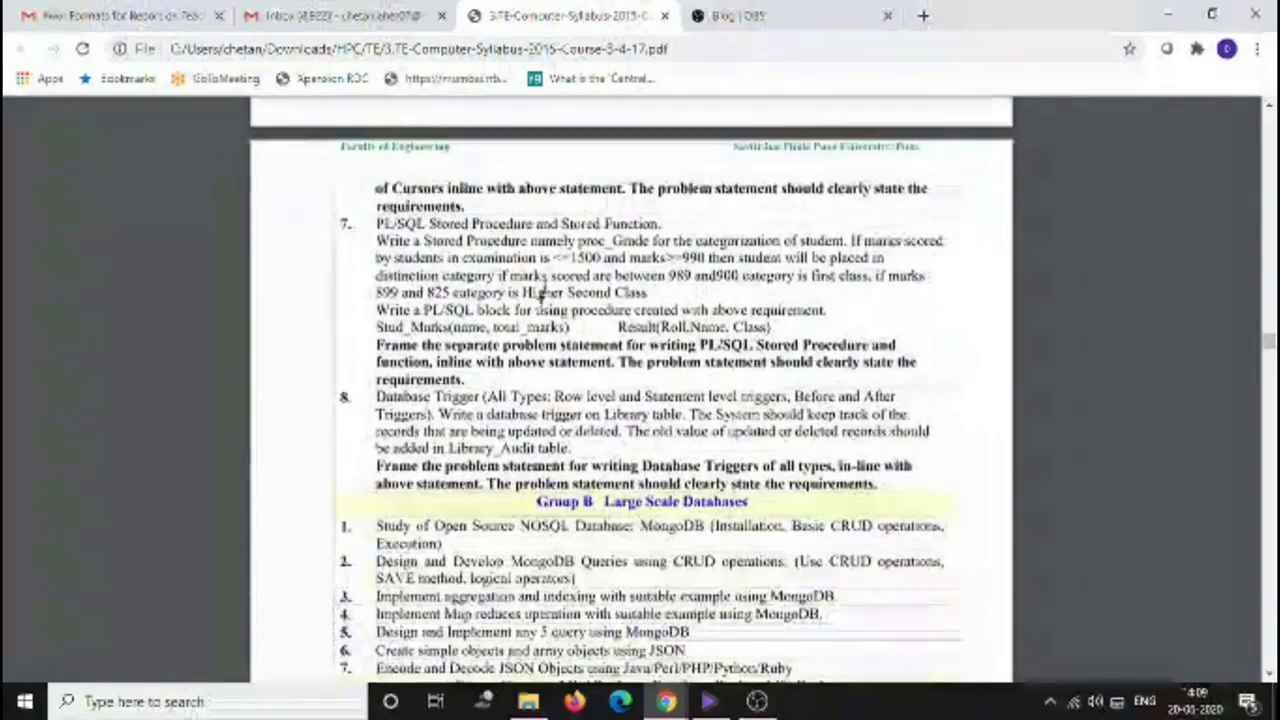
{"action": "left_click_drag", "start_coordinate": [537, 344], "coordinate": [594, 344]}
Compare the databases named in the first Group A and Group B assignments, and highlight the Group C heading
{"action": "scroll", "coordinate": [594, 344], "scroll_direction": "up", "scroll_amount": 12}
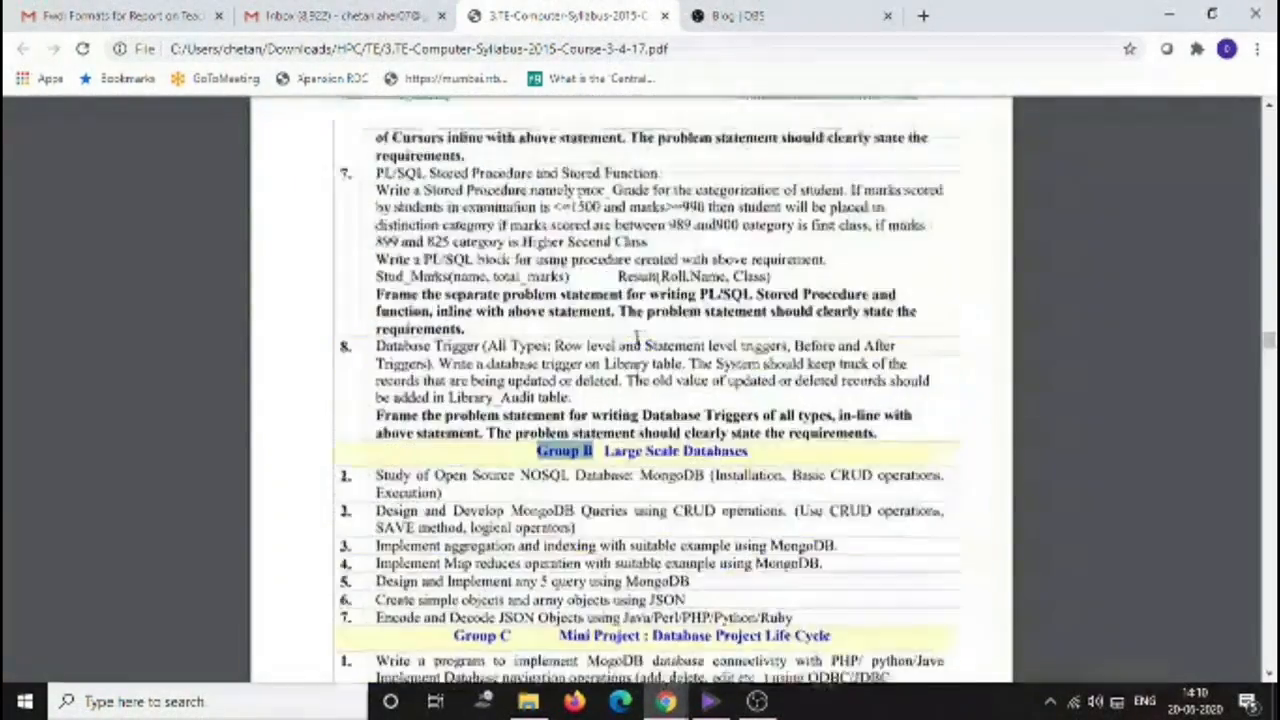
{"action": "scroll", "coordinate": [636, 314], "scroll_direction": "up", "scroll_amount": 6}
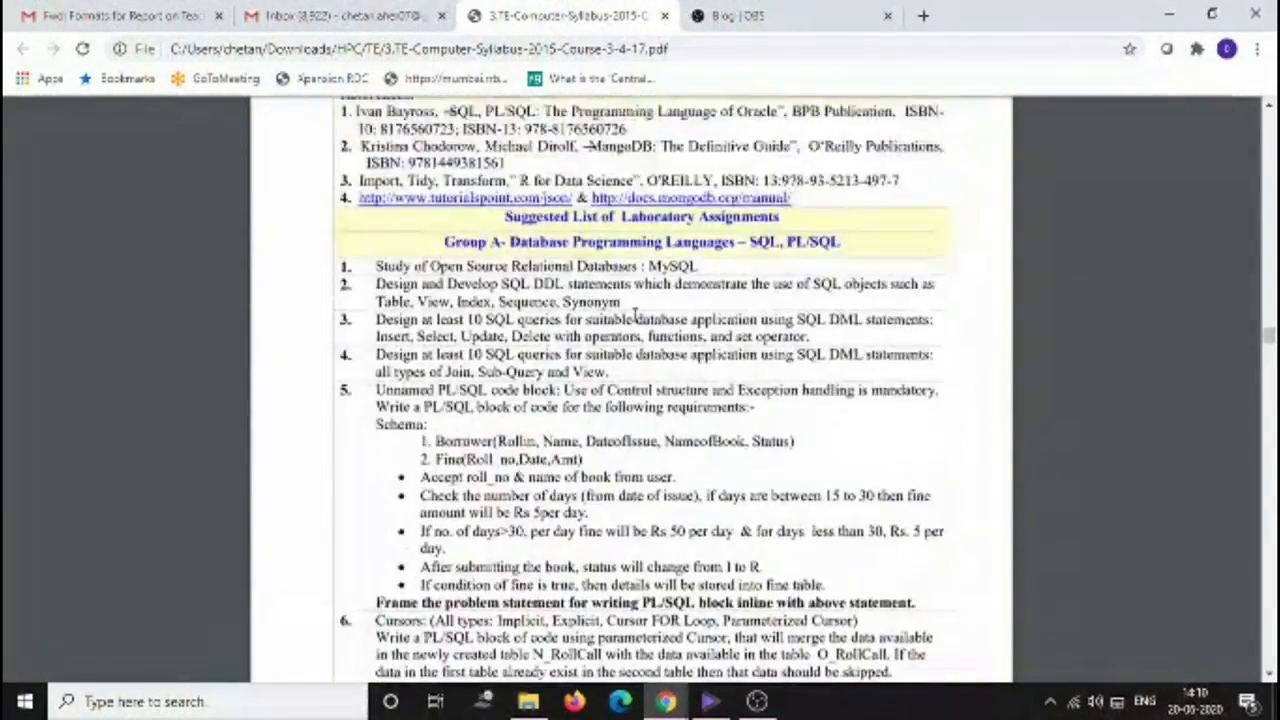
{"action": "left_click_drag", "start_coordinate": [514, 398], "coordinate": [651, 424]}
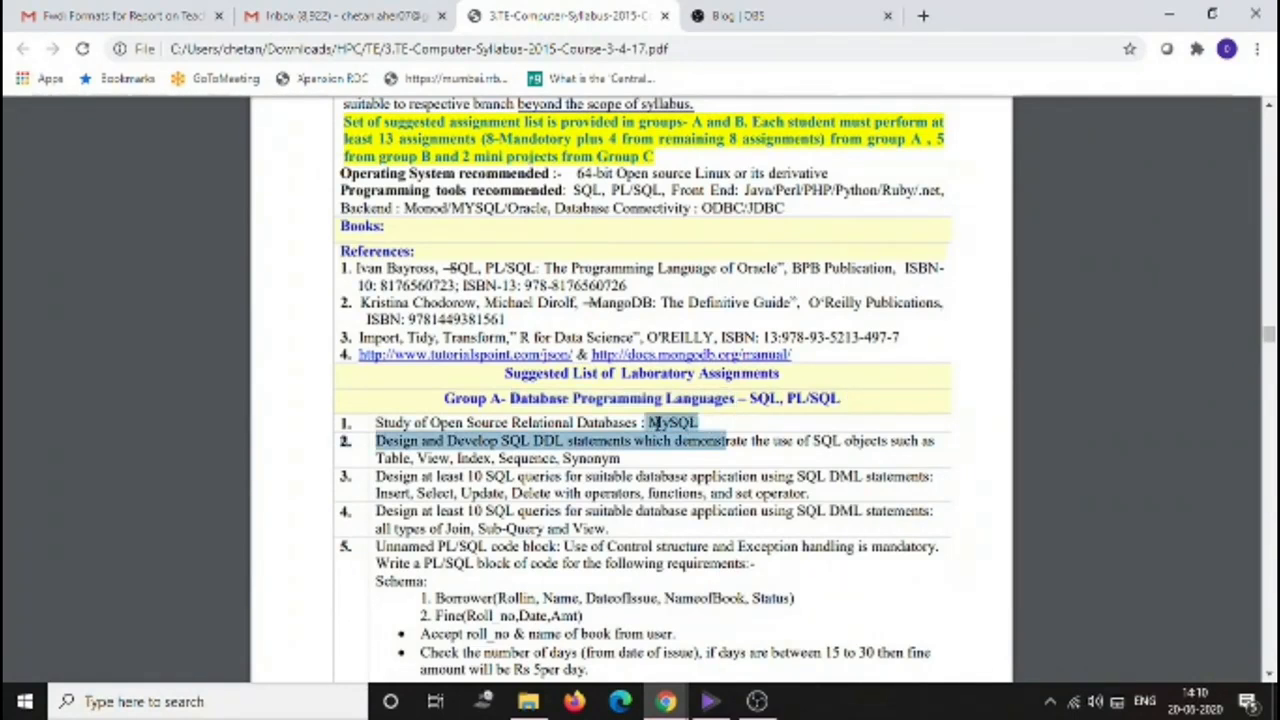
{"action": "scroll", "coordinate": [657, 428], "scroll_direction": "down", "scroll_amount": 10}
{"action": "scroll", "coordinate": [658, 430], "scroll_direction": "down", "scroll_amount": 10}
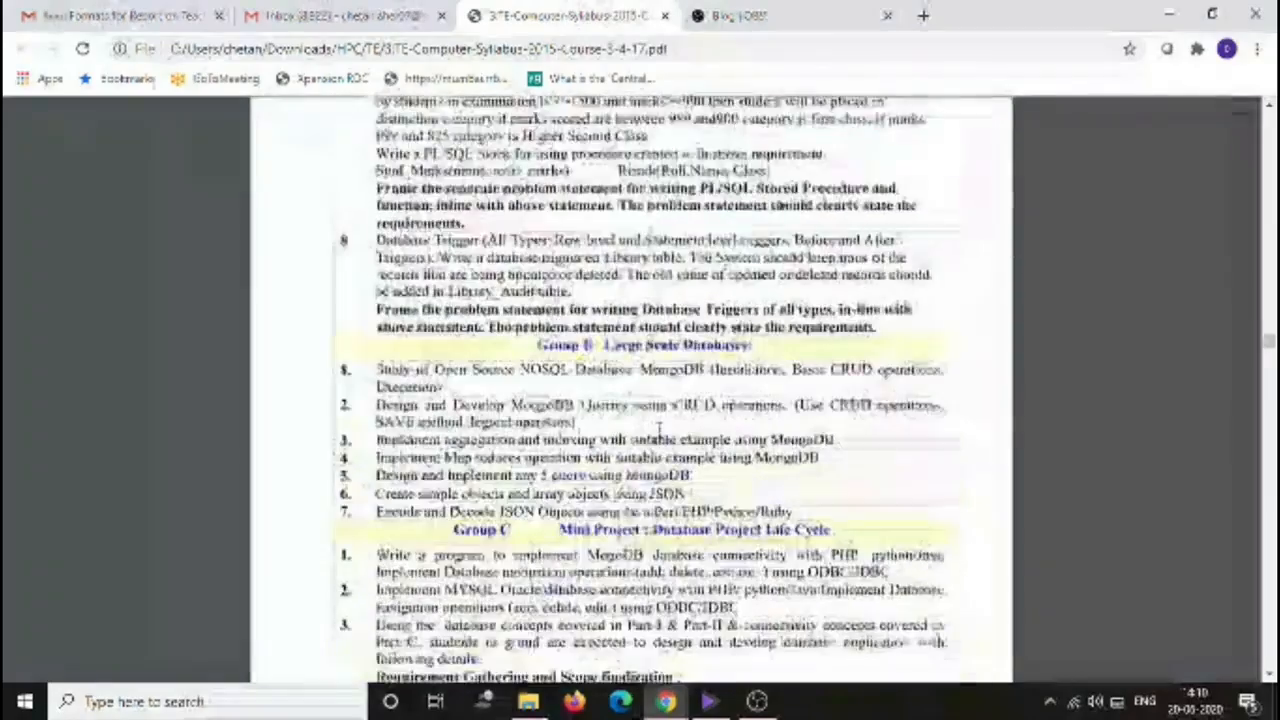
{"action": "left_click_drag", "start_coordinate": [607, 188], "coordinate": [749, 188]}
{"action": "left_click_drag", "start_coordinate": [647, 212], "coordinate": [712, 214]}
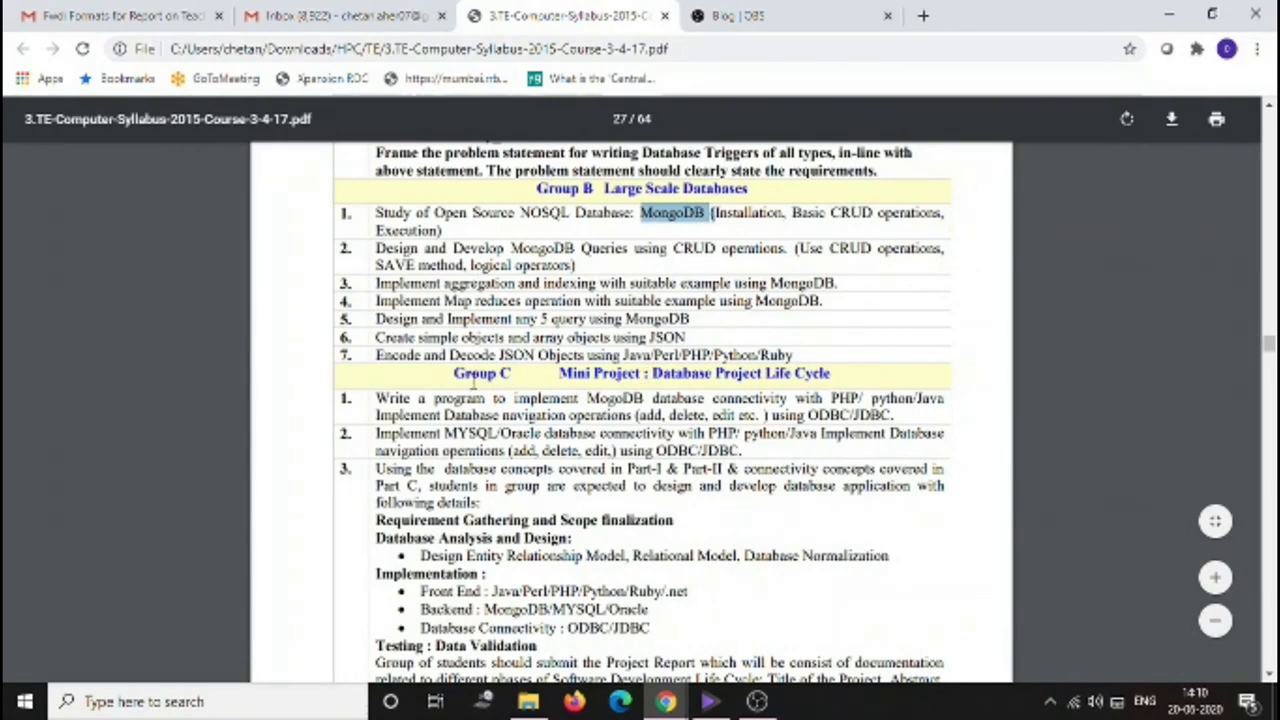
{"action": "left_click_drag", "start_coordinate": [456, 373], "coordinate": [497, 373]}
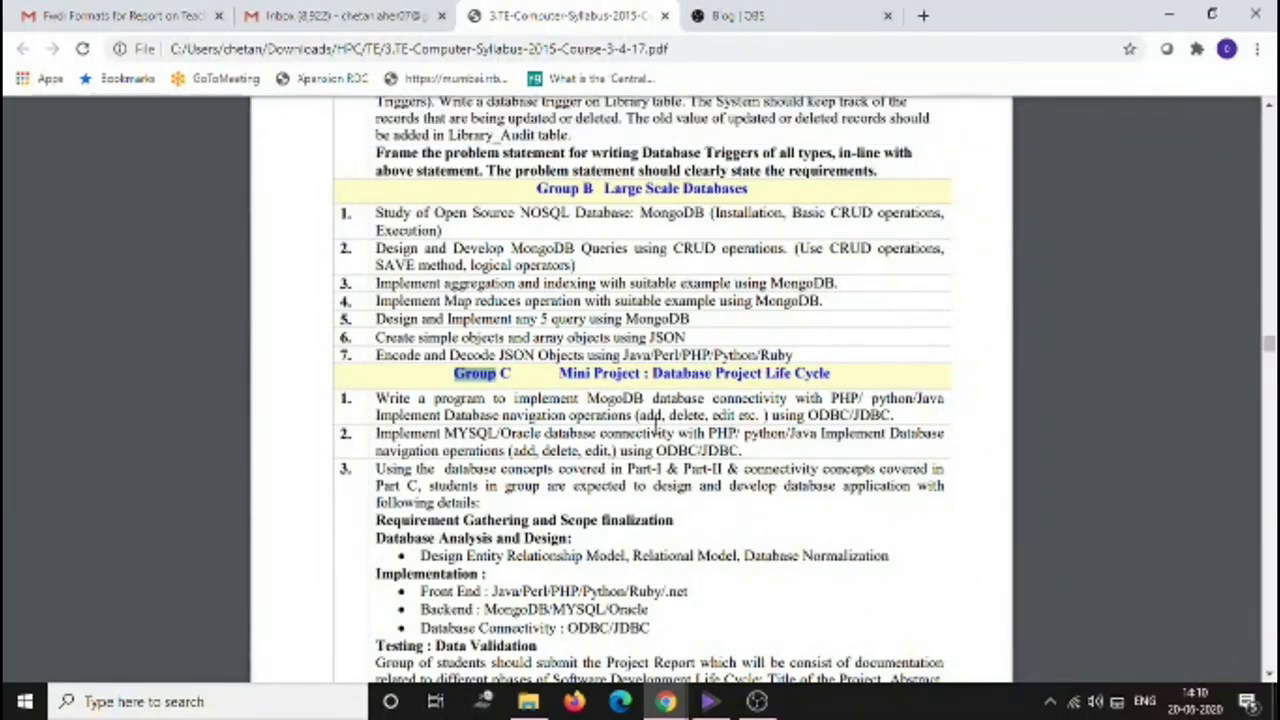
Review the Group A and B assignments and highlight the Group C mini project statements on database connectivity
{"action": "scroll", "coordinate": [656, 426], "scroll_direction": "up", "scroll_amount": 3}
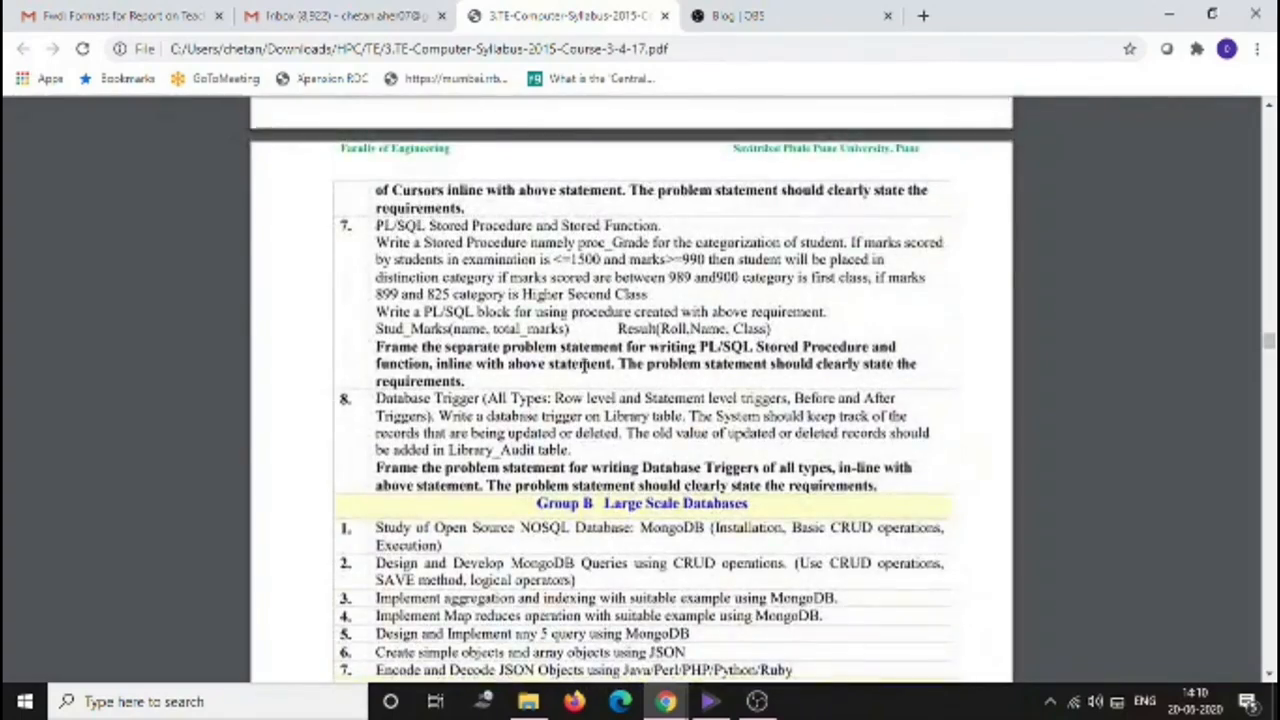
{"action": "scroll", "coordinate": [614, 412], "scroll_direction": "up", "scroll_amount": 5}
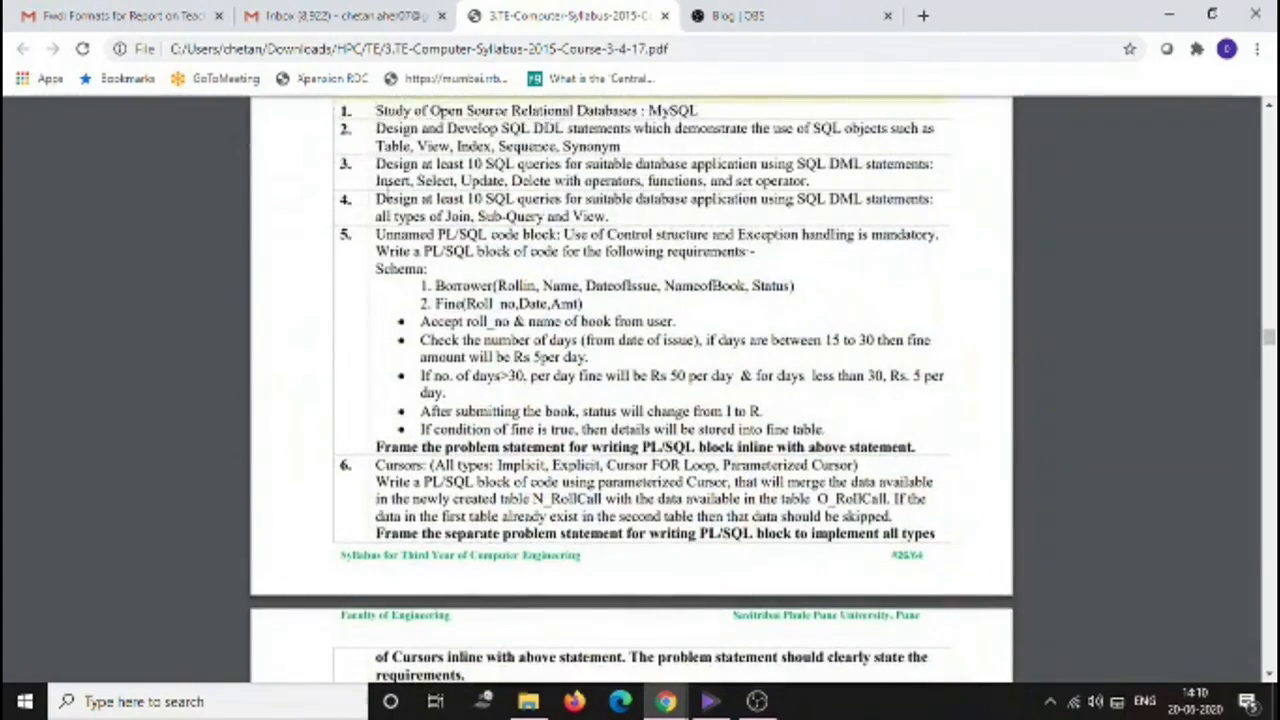
{"action": "scroll", "coordinate": [453, 390], "scroll_direction": "down", "scroll_amount": 2}
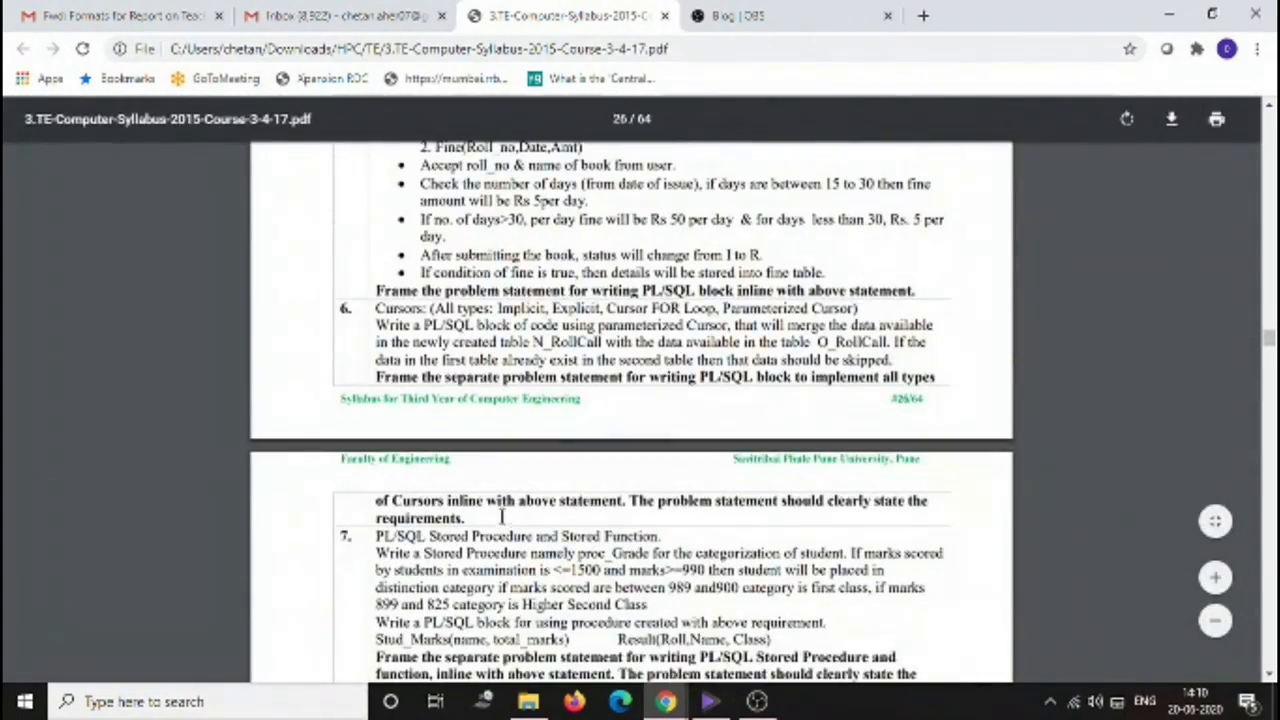
{"action": "scroll", "coordinate": [478, 252], "scroll_direction": "down", "scroll_amount": 10}
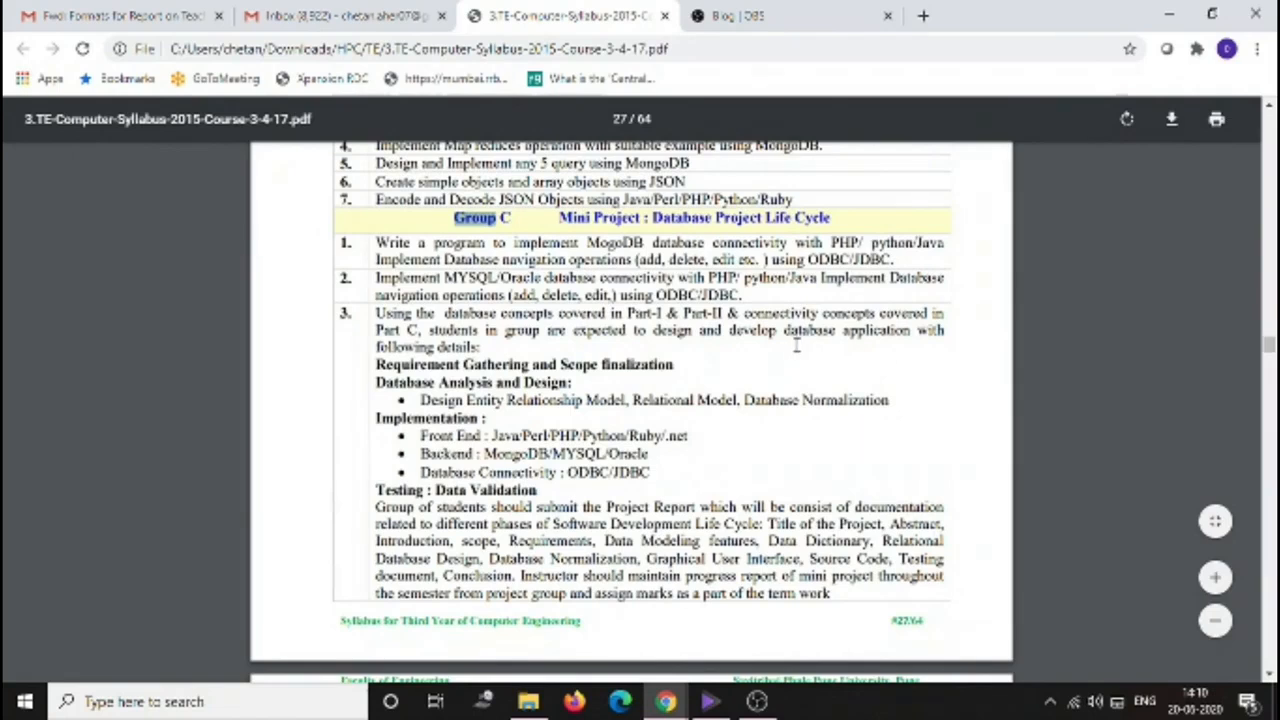
{"action": "left_click_drag", "start_coordinate": [768, 312], "coordinate": [449, 254]}
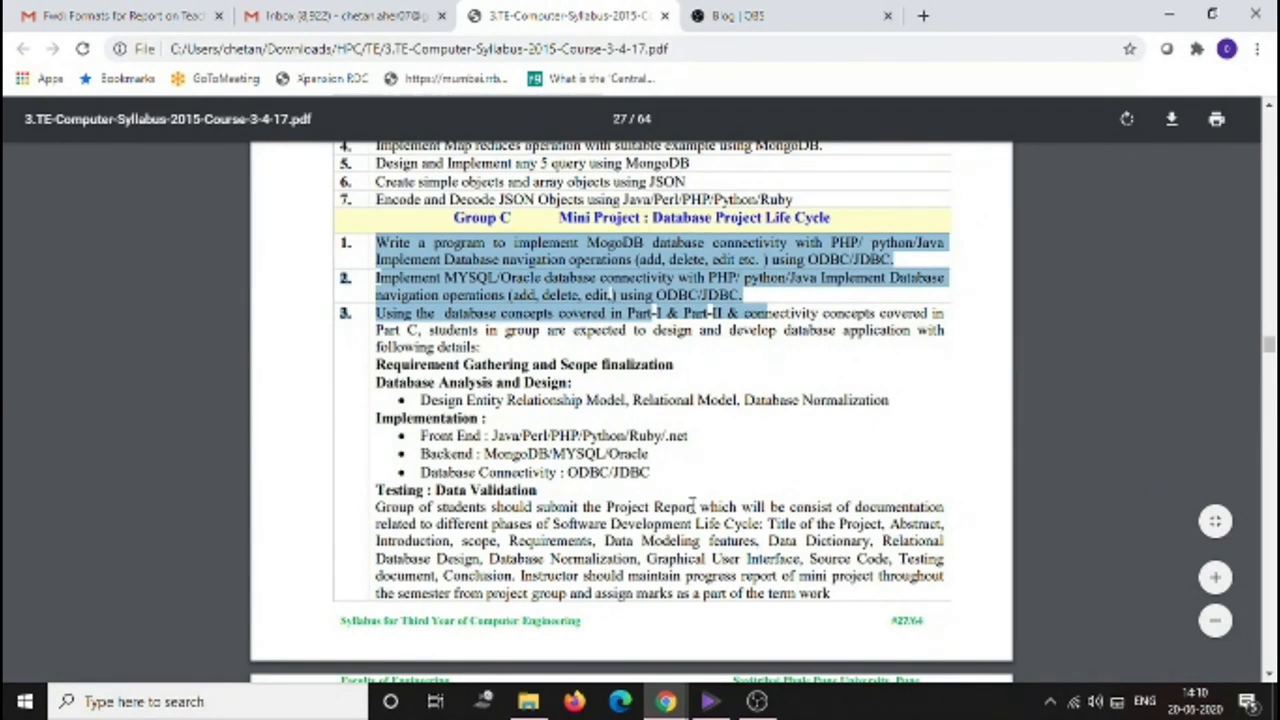
{"action": "scroll", "coordinate": [693, 505], "scroll_direction": "down", "scroll_amount": 2}
{"action": "scroll", "coordinate": [693, 507], "scroll_direction": "up", "scroll_amount": 2}
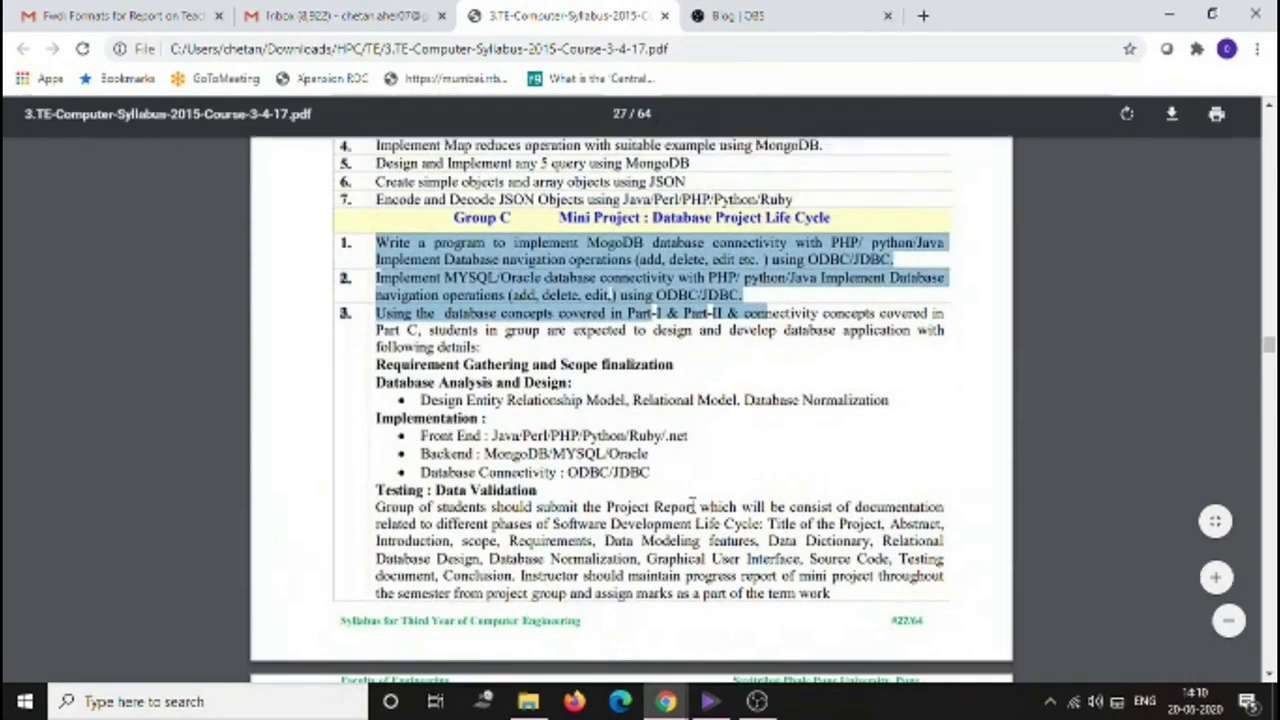
Examine the first Group A assignment, highlighting its full statement, the word MySQL and the phrase "Open Source Relational Databases"
{"action": "scroll", "coordinate": [693, 505], "scroll_direction": "up", "scroll_amount": 5}
{"action": "scroll", "coordinate": [693, 505], "scroll_direction": "up", "scroll_amount": 7}
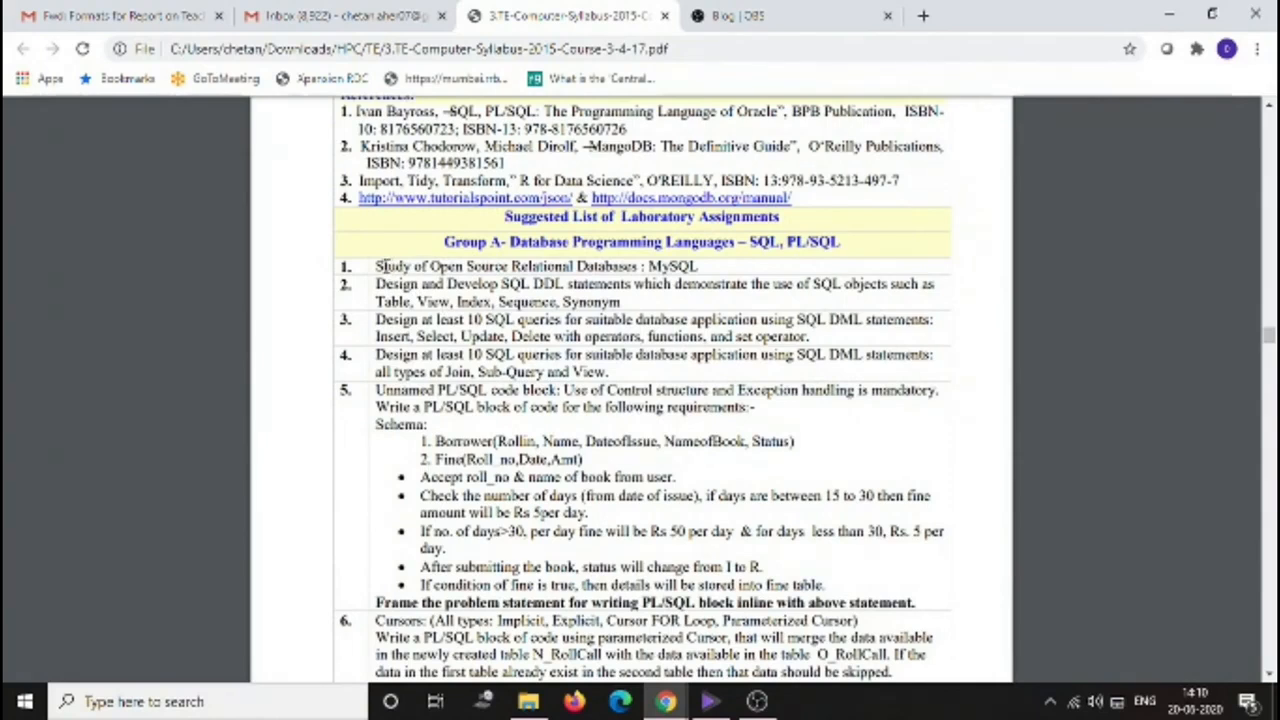
{"action": "left_click_drag", "start_coordinate": [376, 266], "coordinate": [707, 266]}
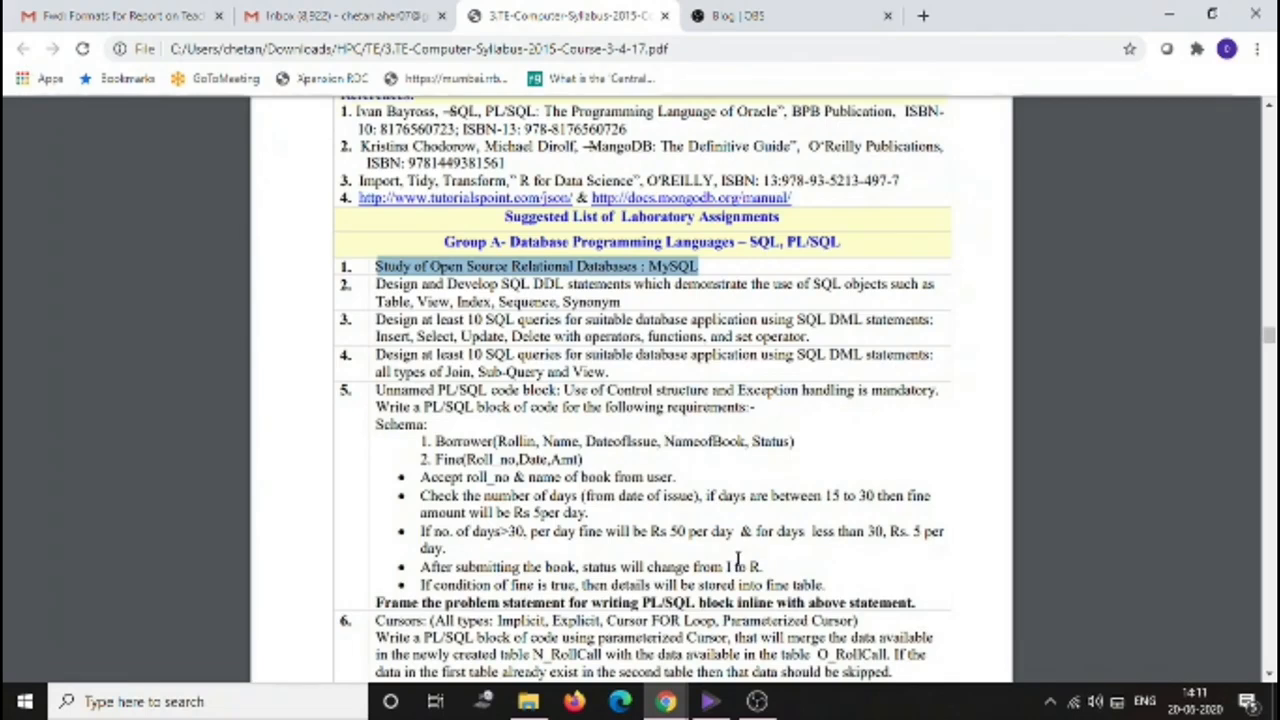
{"action": "left_click", "coordinate": [343, 266]}
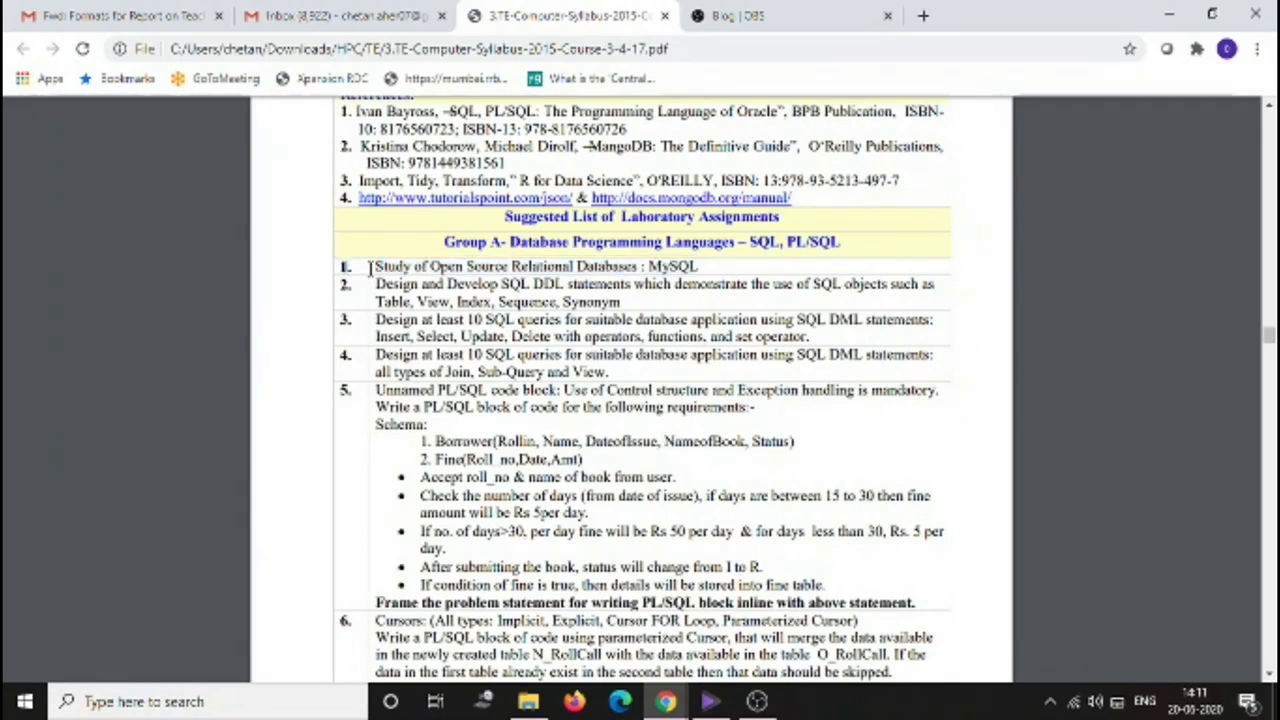
{"action": "left_click_drag", "start_coordinate": [375, 266], "coordinate": [793, 538]}
{"action": "scroll", "coordinate": [697, 418], "scroll_direction": "down", "scroll_amount": 3}
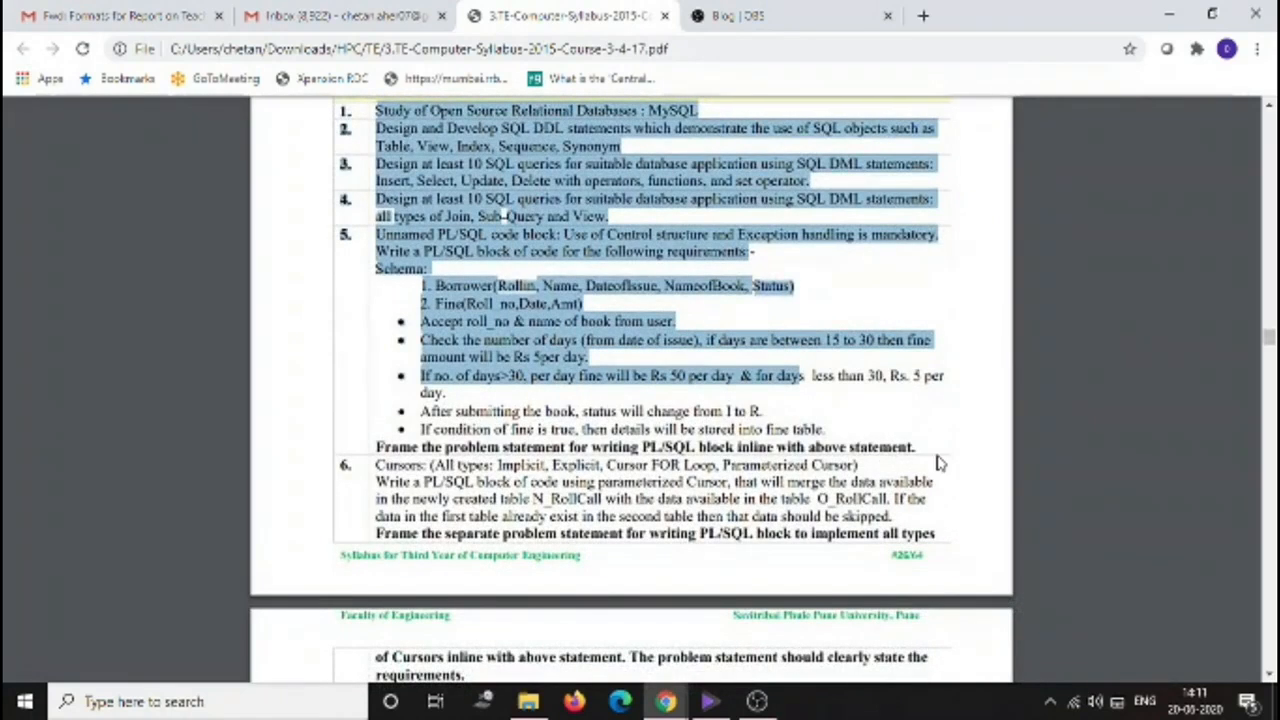
{"action": "scroll", "coordinate": [430, 320], "scroll_direction": "up", "scroll_amount": 3}
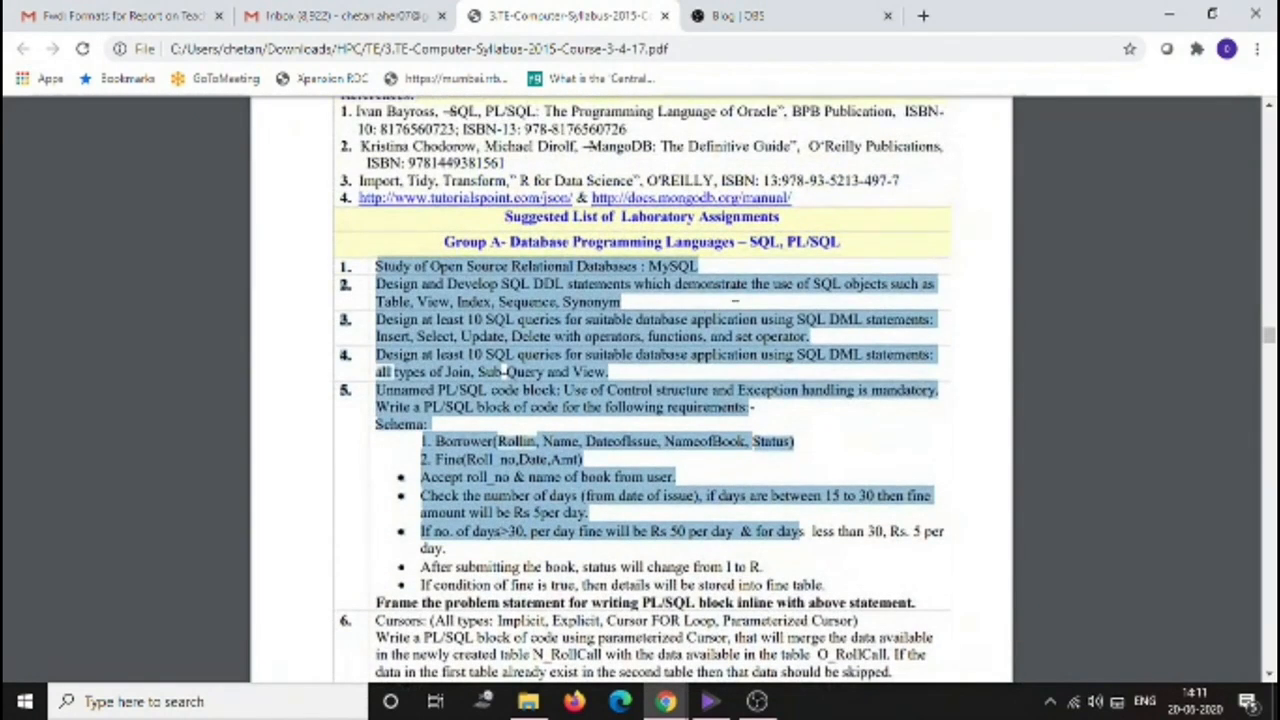
{"action": "left_click", "coordinate": [708, 266]}
{"action": "double_click", "coordinate": [686, 266]}
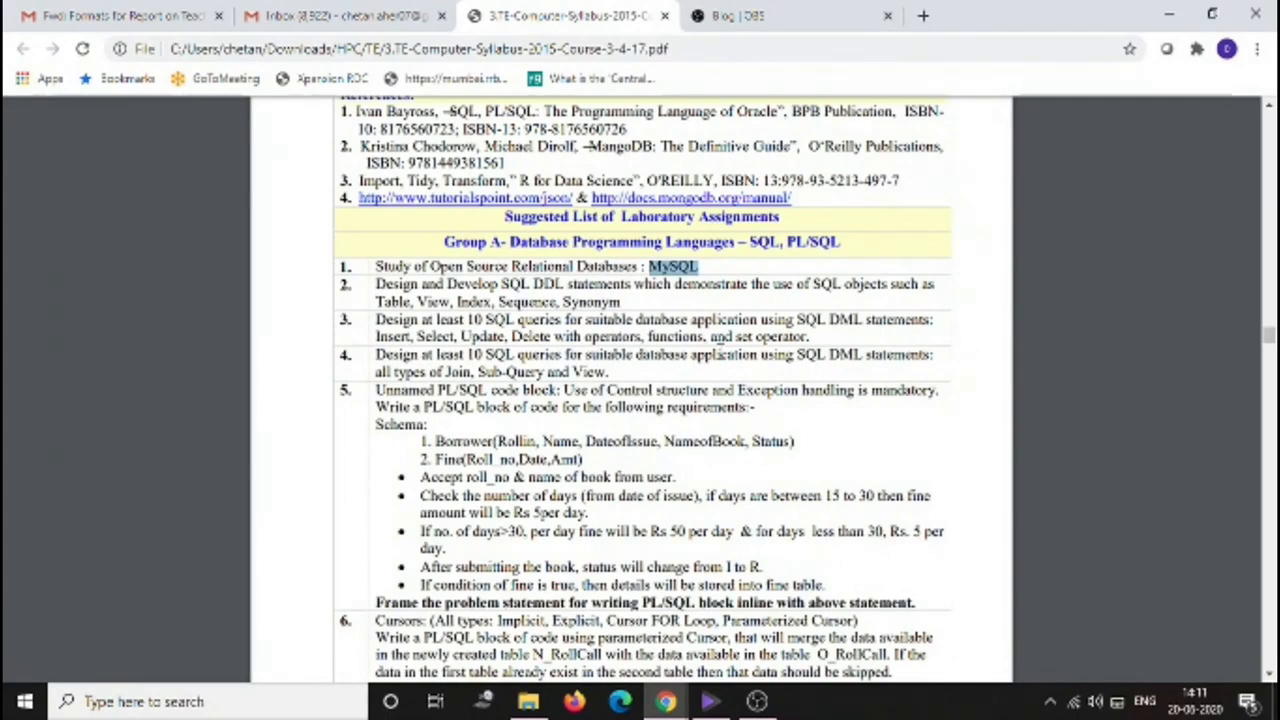
{"action": "left_click_drag", "start_coordinate": [438, 268], "coordinate": [646, 266]}
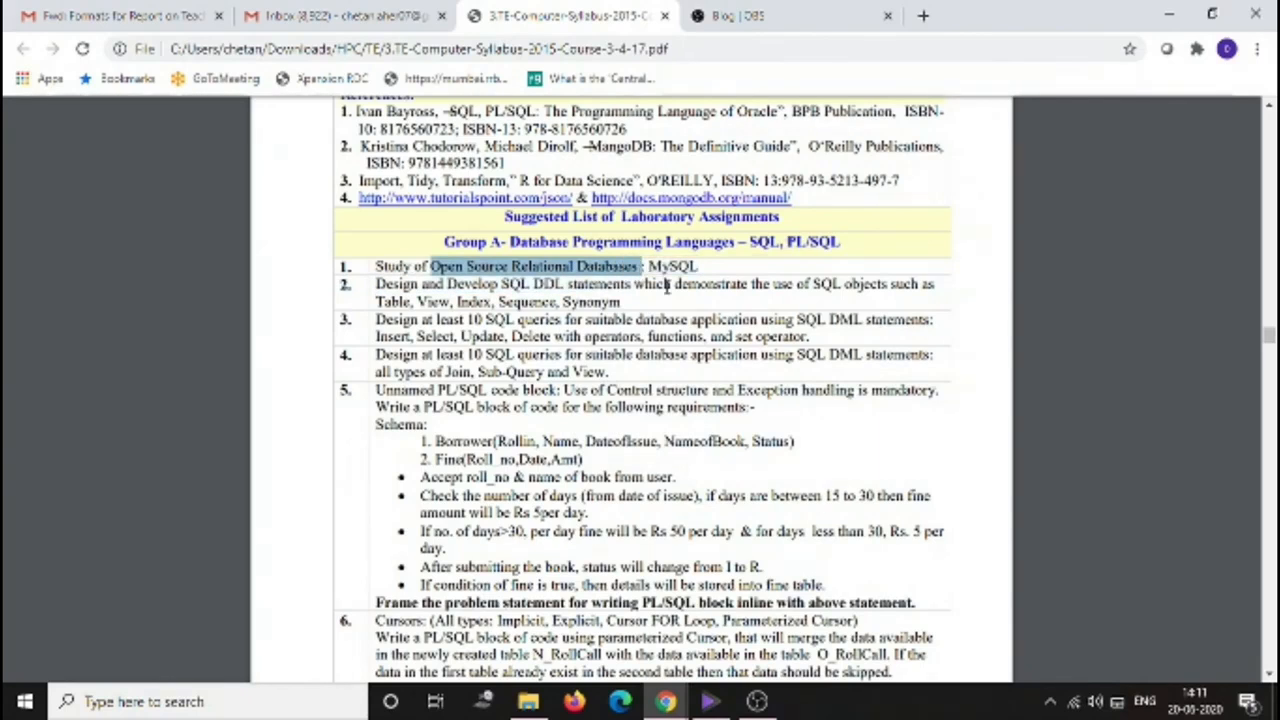
Search Google for "mysql" in a new browser tab and open the MySQL website from the results
{"action": "left_click", "coordinate": [924, 19]}
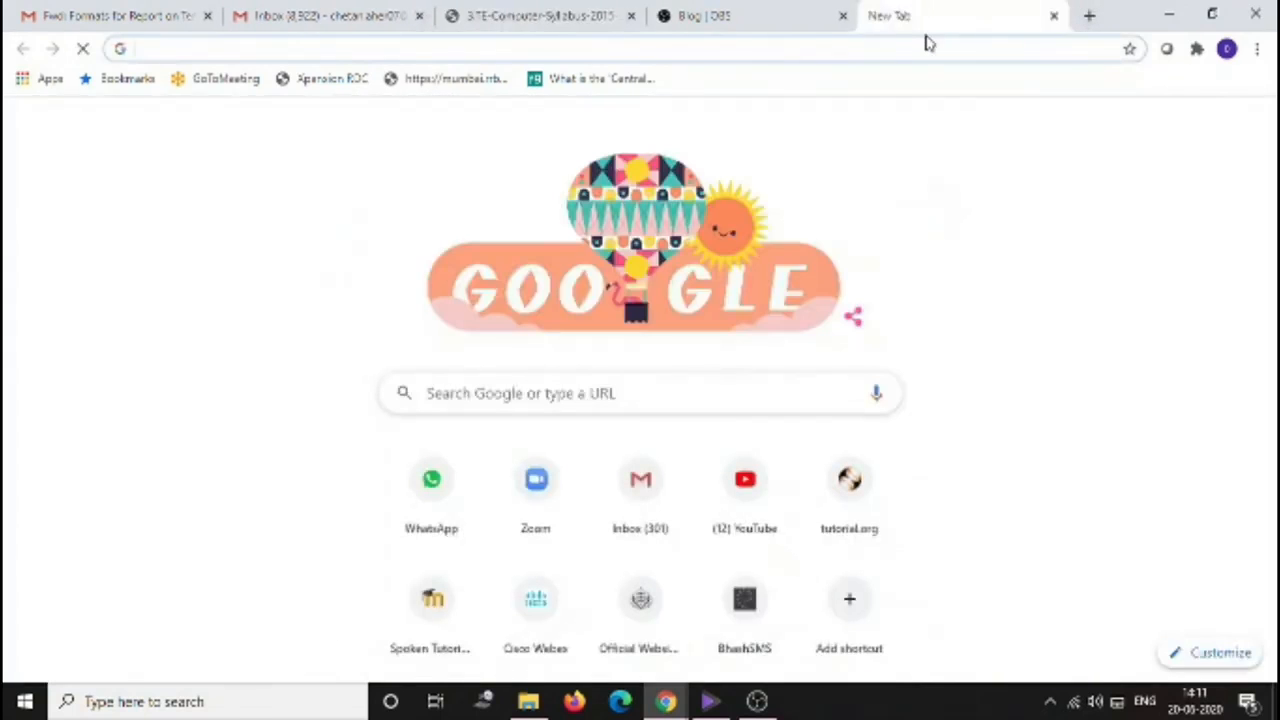
{"action": "type", "text": "goog"}
{"action": "key", "text": "Return"}
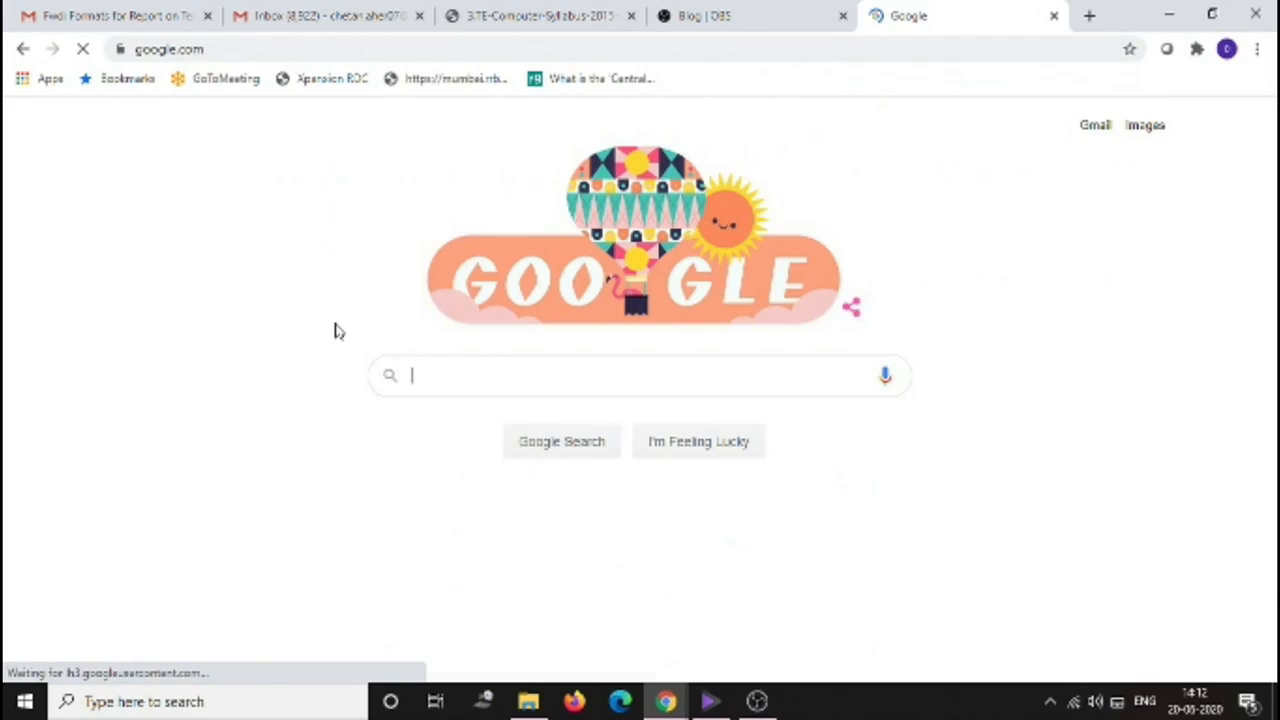
{"action": "type", "text": "m"}
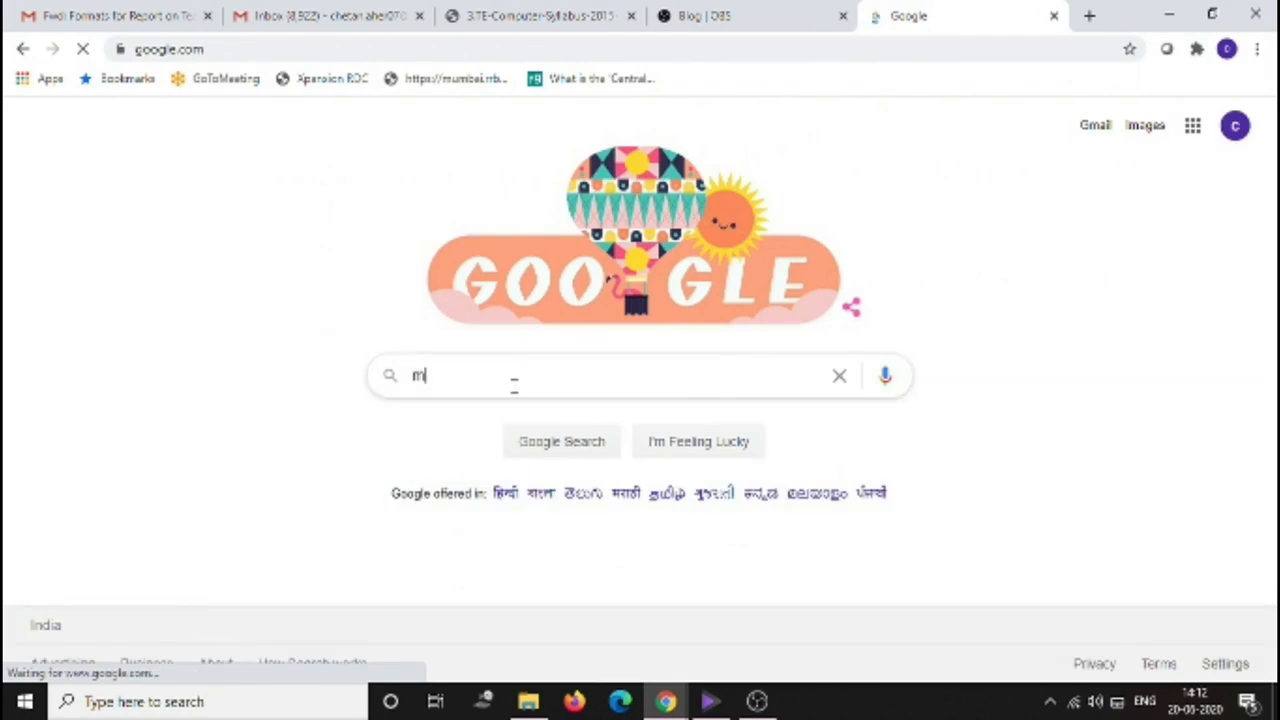
{"action": "type", "text": "ysq"}
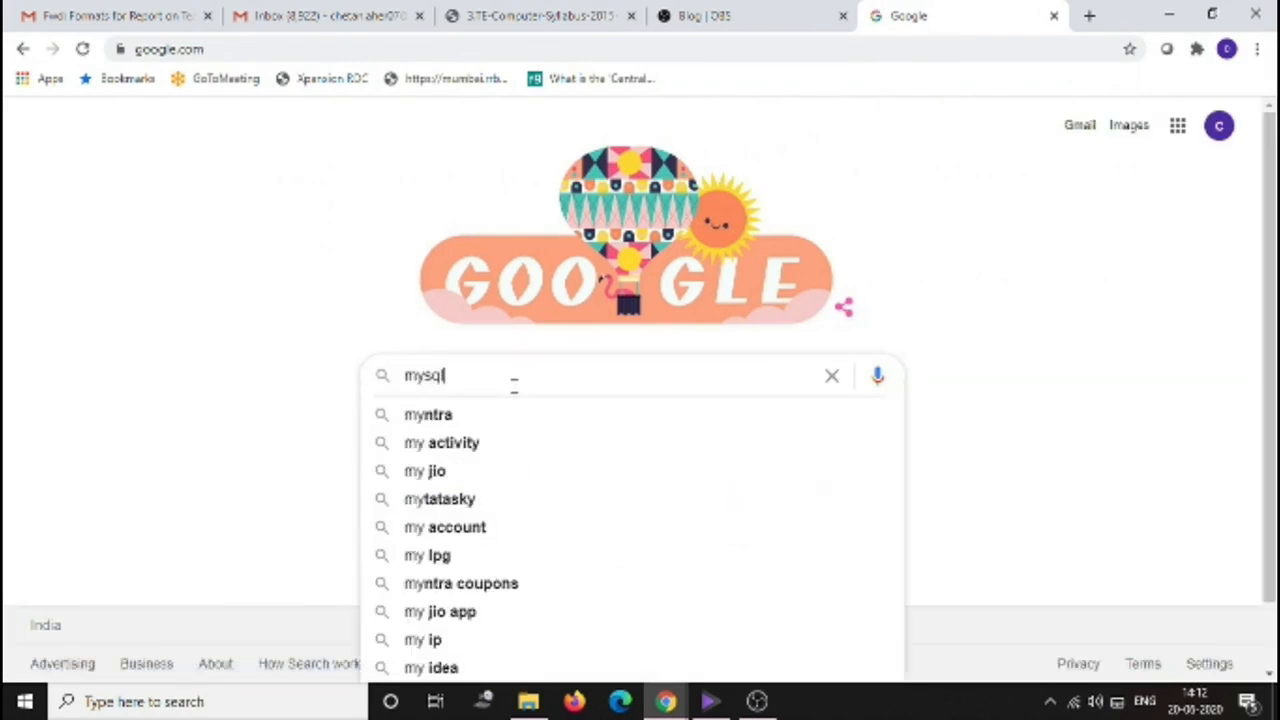
{"action": "type", "text": "l"}
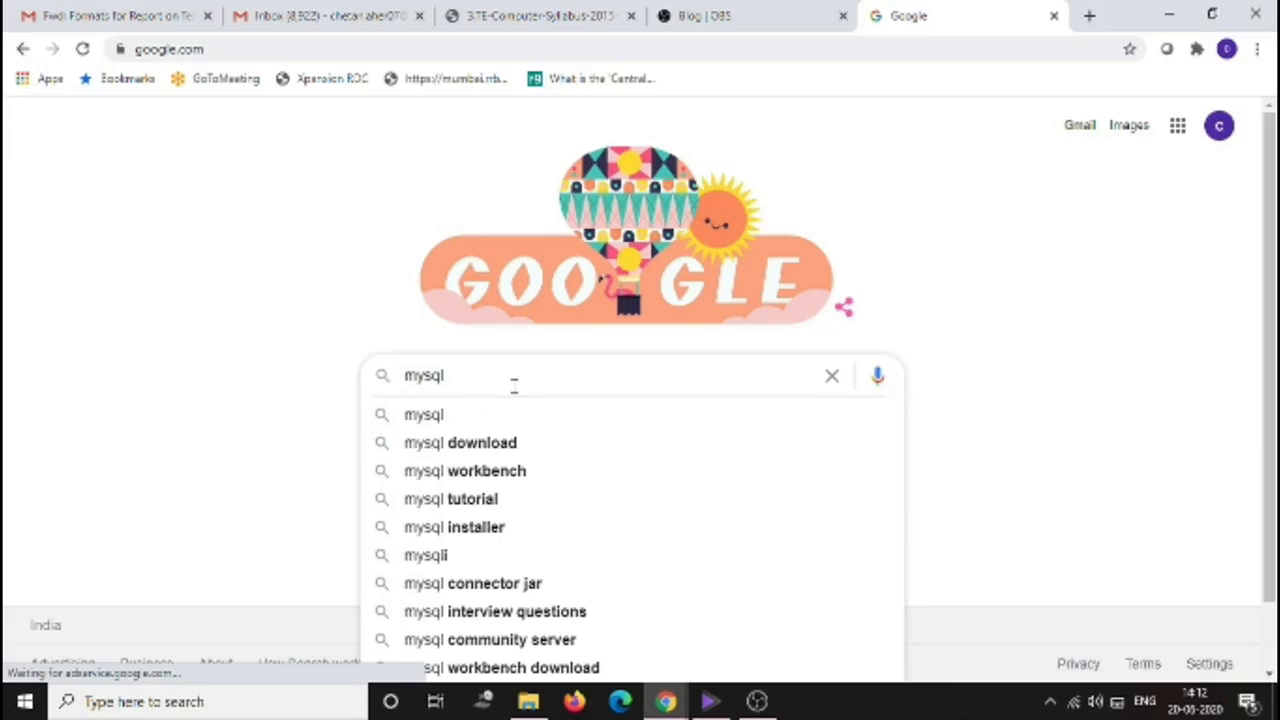
{"action": "key", "text": "Return"}
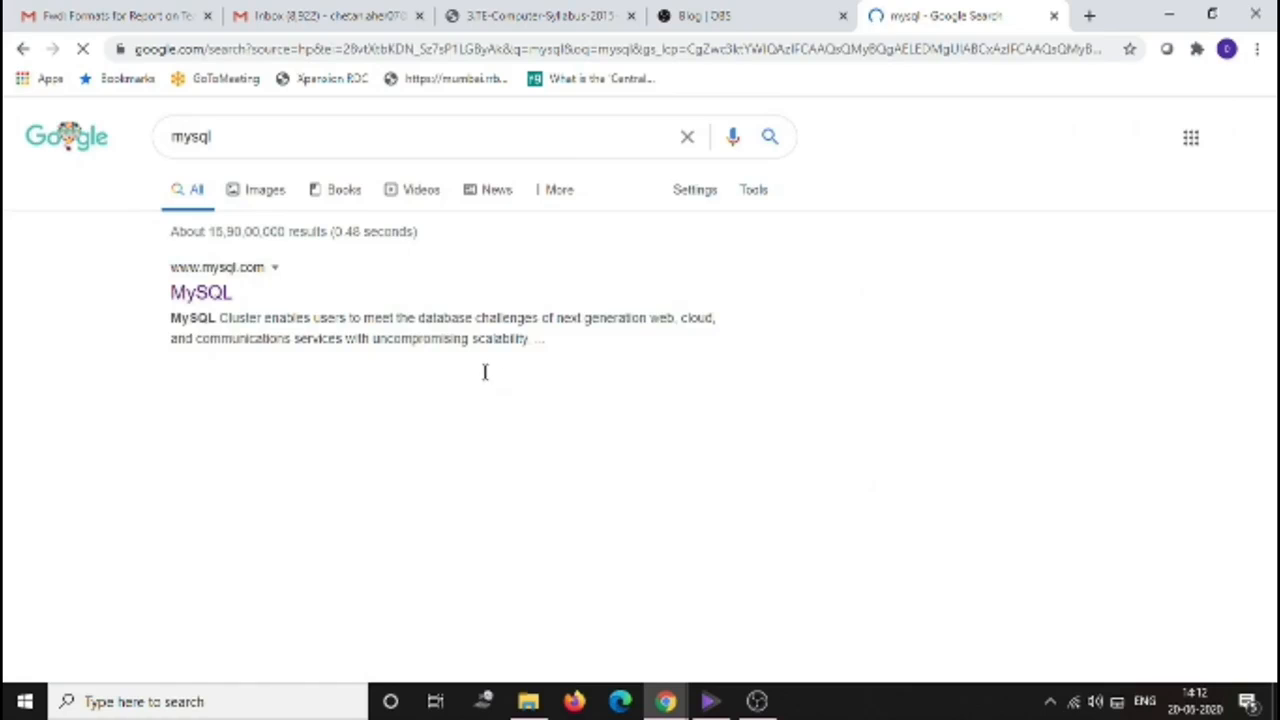
{"action": "left_click", "coordinate": [201, 292]}
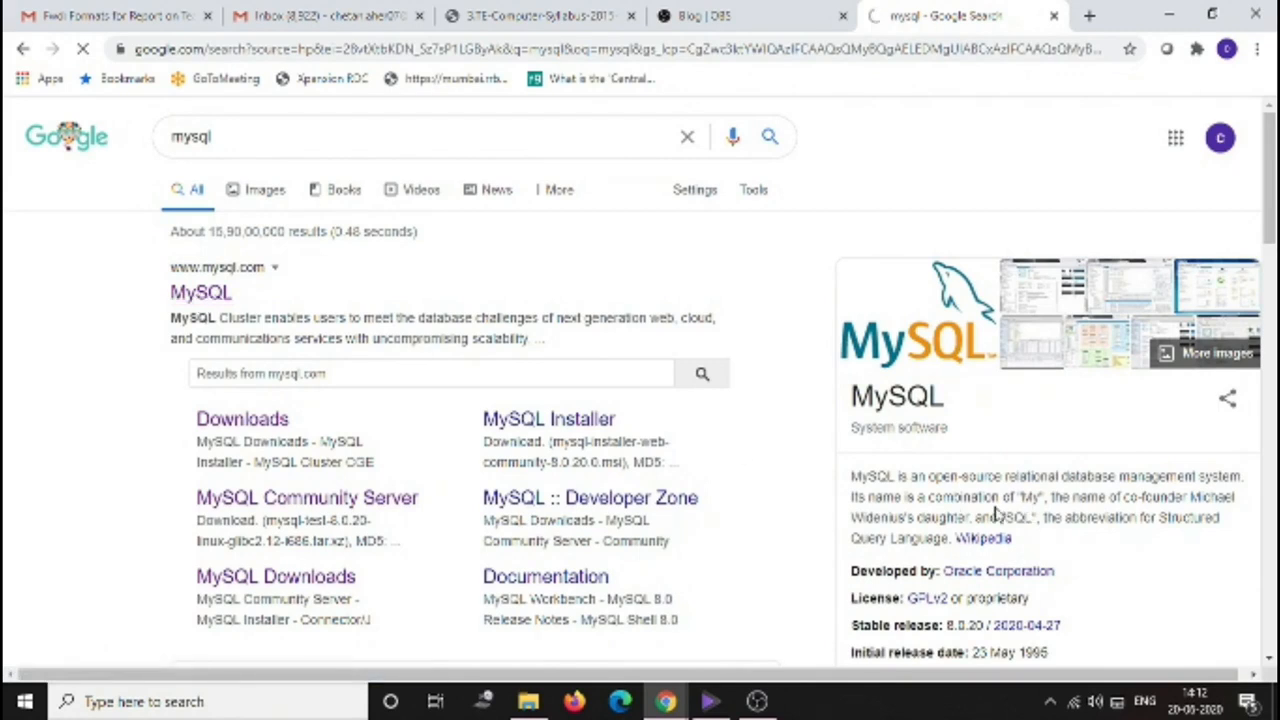
Highlight the sentence describing MySQL as an open-source relational database management system, and open the MySQL website's Downloads page
{"action": "left_click_drag", "start_coordinate": [853, 484], "coordinate": [1240, 485]}
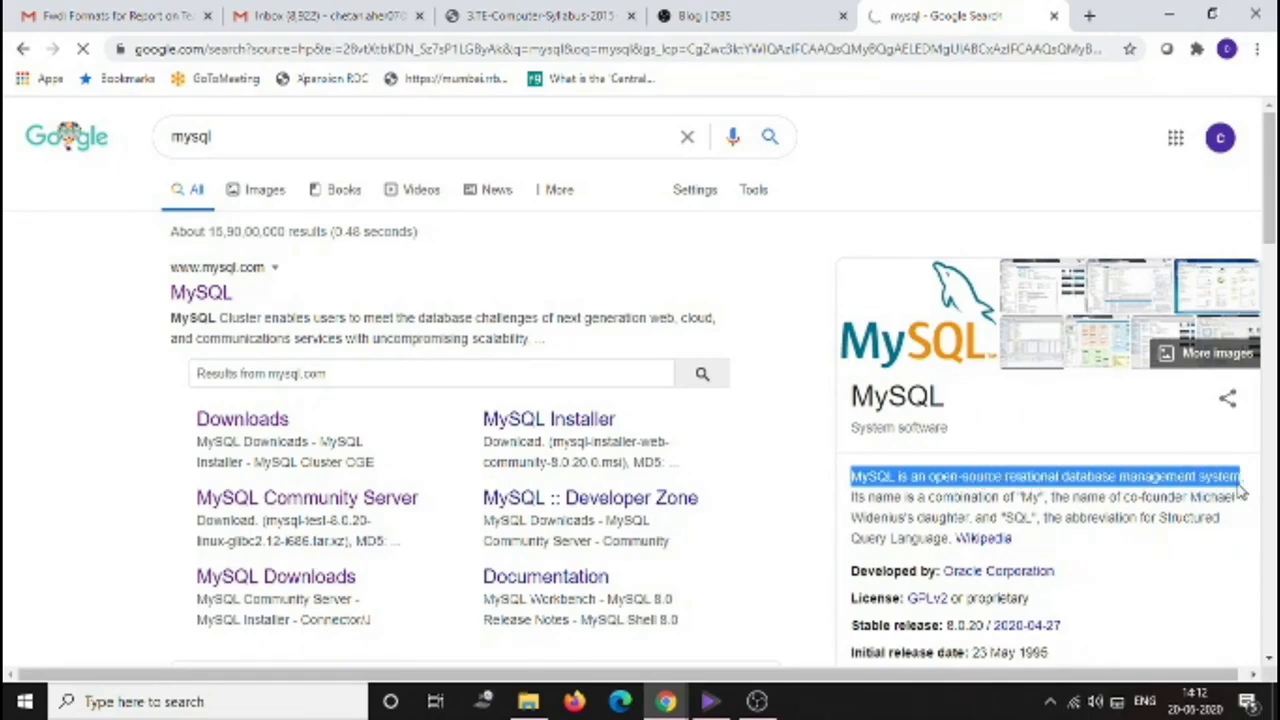
{"action": "left_click", "coordinate": [1036, 500]}
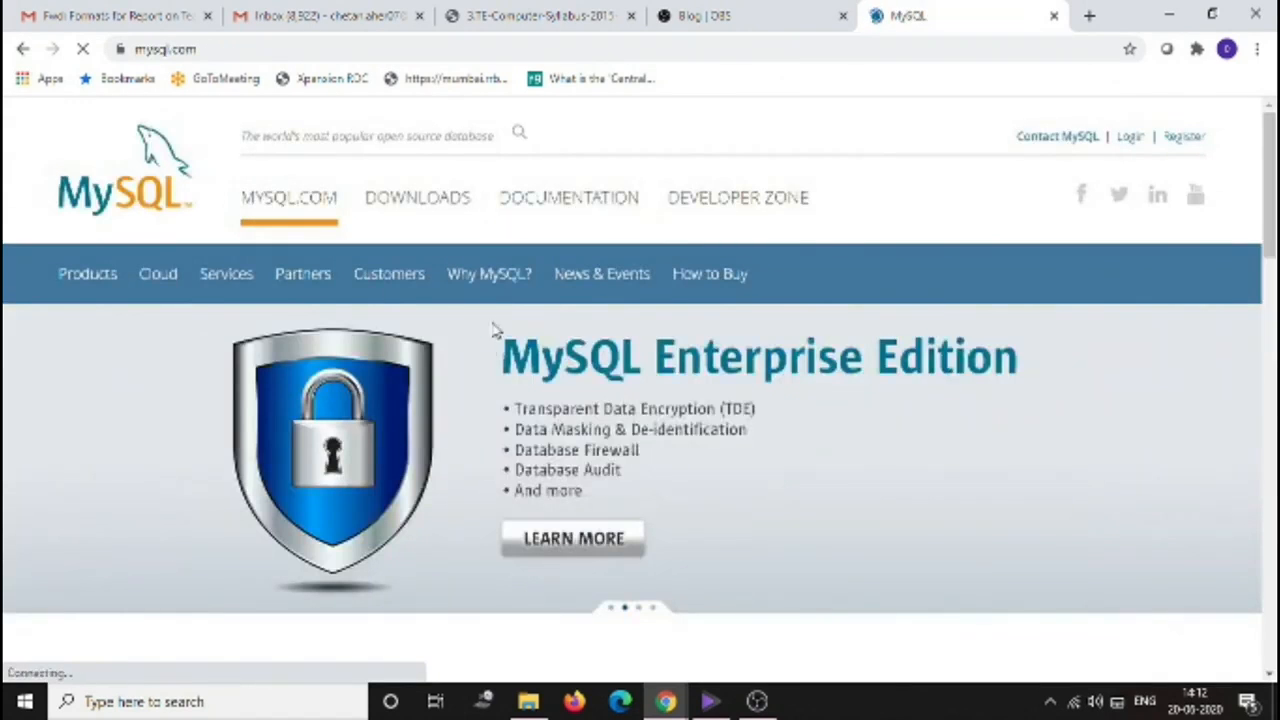
{"action": "left_click", "coordinate": [410, 200]}
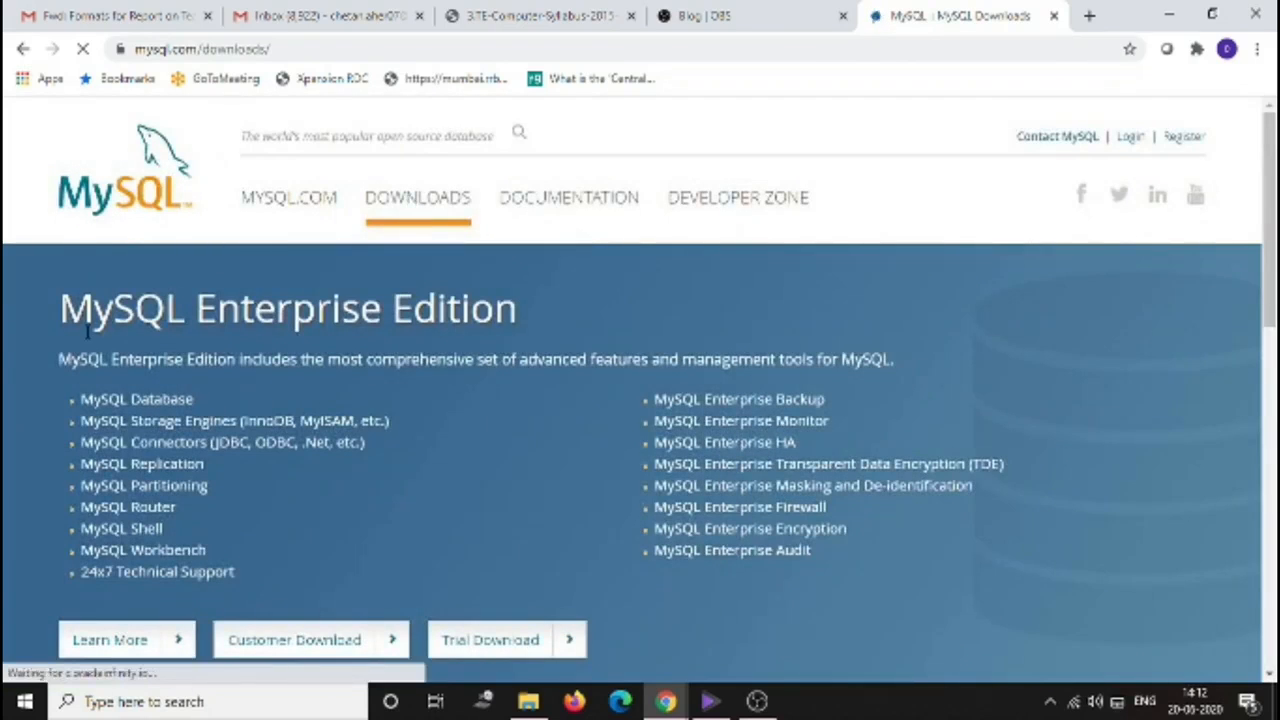
Highlight the MySQL Enterprise Edition heading and examine the edition's features, the MySQL Cluster CGE section and the community downloads link
{"action": "left_click_drag", "start_coordinate": [62, 298], "coordinate": [181, 305]}
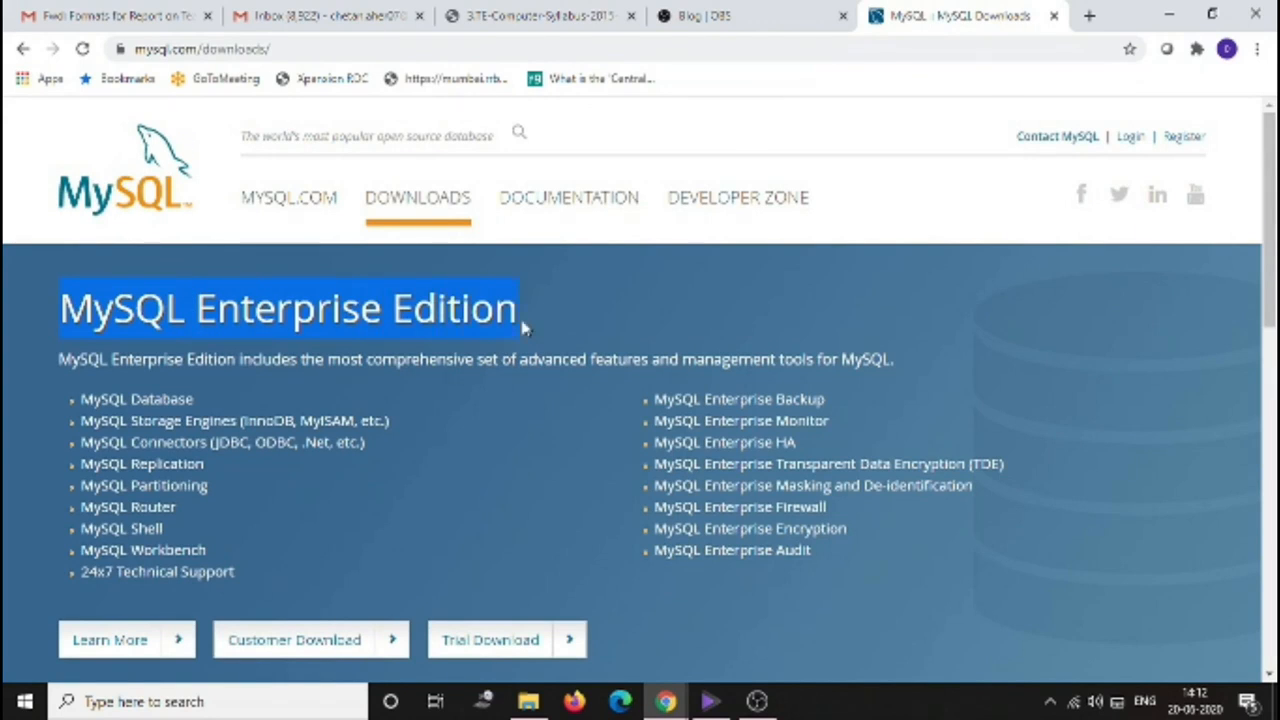
{"action": "scroll", "coordinate": [522, 330], "scroll_direction": "down", "scroll_amount": 6}
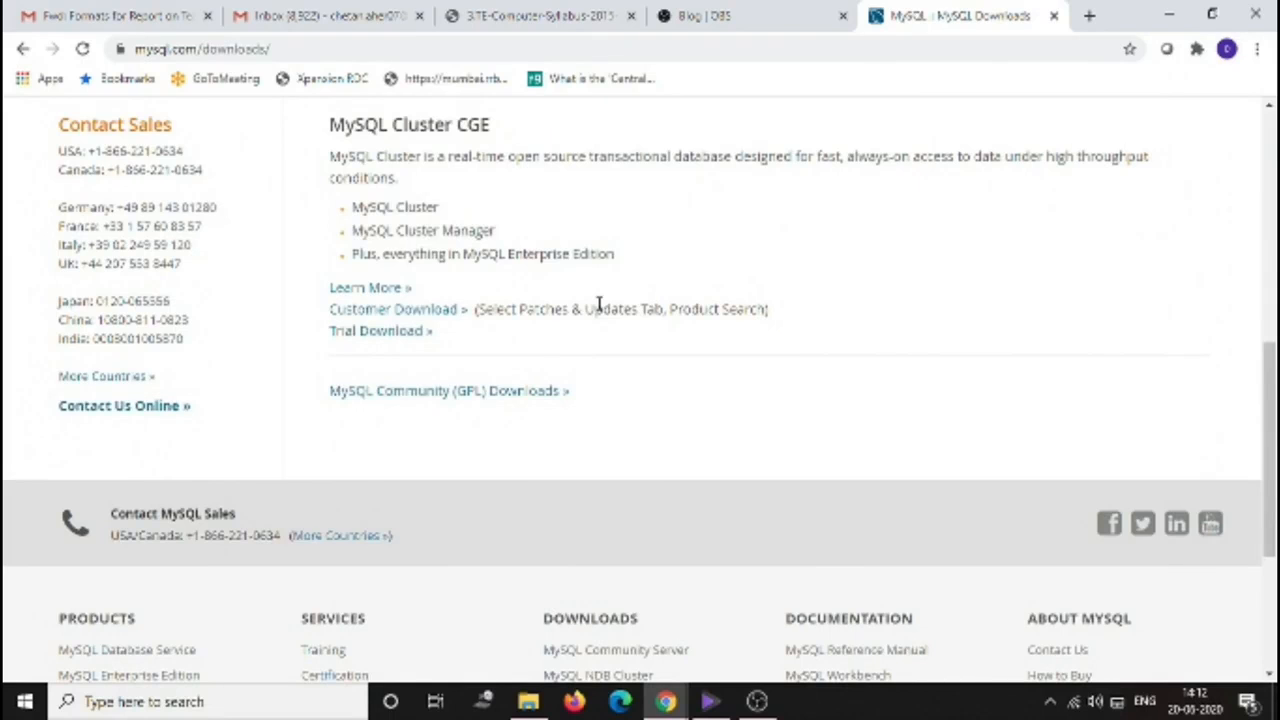
{"action": "scroll", "coordinate": [598, 305], "scroll_direction": "up", "scroll_amount": 2}
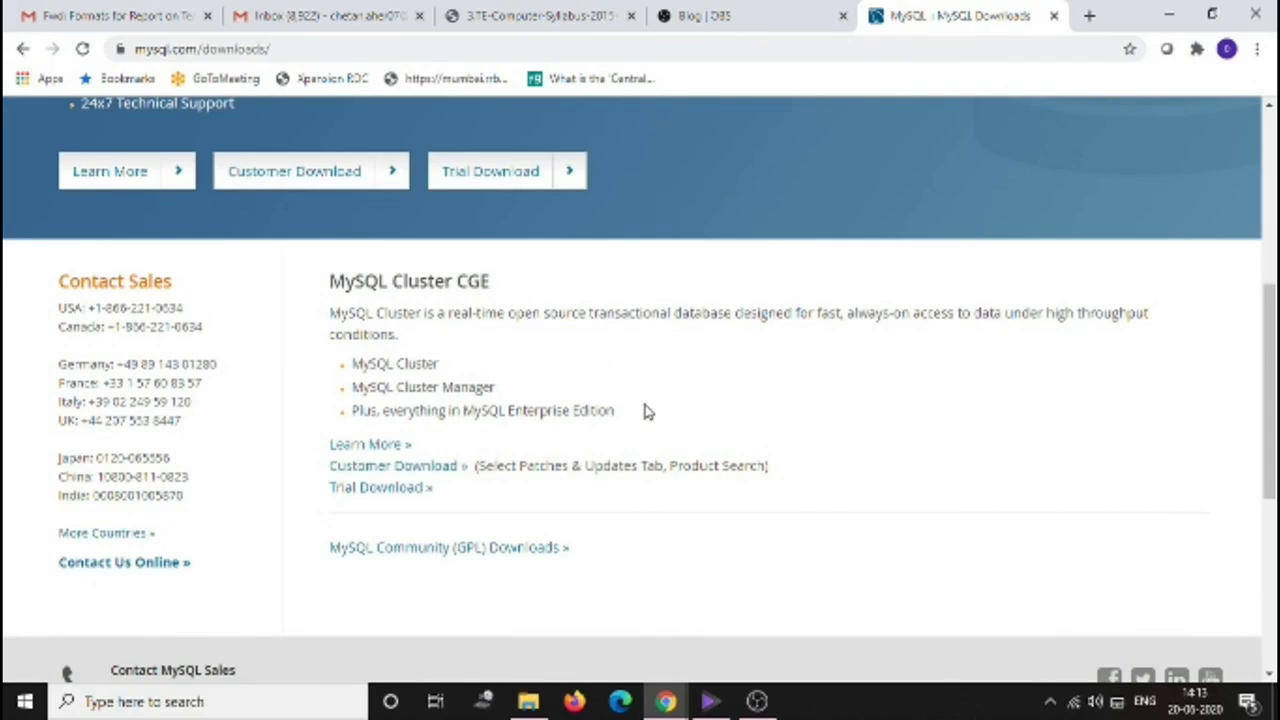
{"action": "scroll", "coordinate": [700, 400], "scroll_direction": "up", "scroll_amount": 3}
{"action": "scroll", "coordinate": [587, 327], "scroll_direction": "down", "scroll_amount": 1}
{"action": "scroll", "coordinate": [587, 327], "scroll_direction": "down", "scroll_amount": 6}
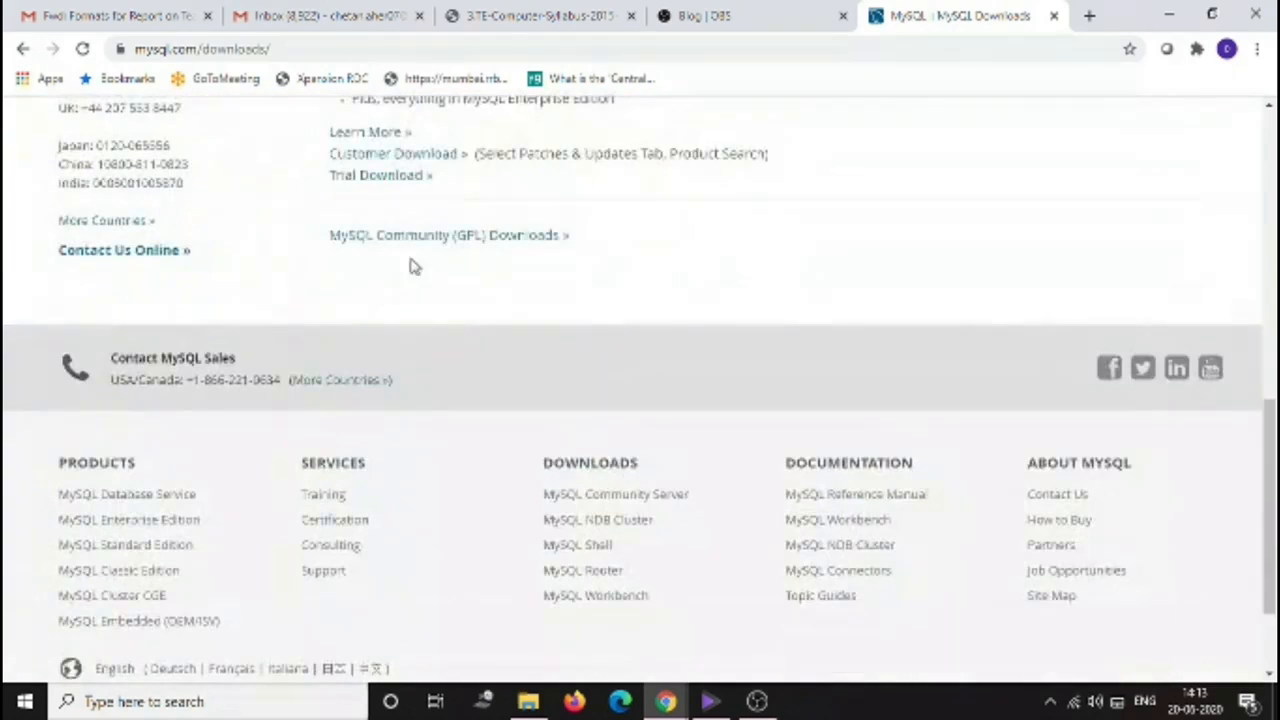
{"action": "scroll", "coordinate": [520, 251], "scroll_direction": "up", "scroll_amount": 3}
{"action": "scroll", "coordinate": [317, 143], "scroll_direction": "up", "scroll_amount": 3}
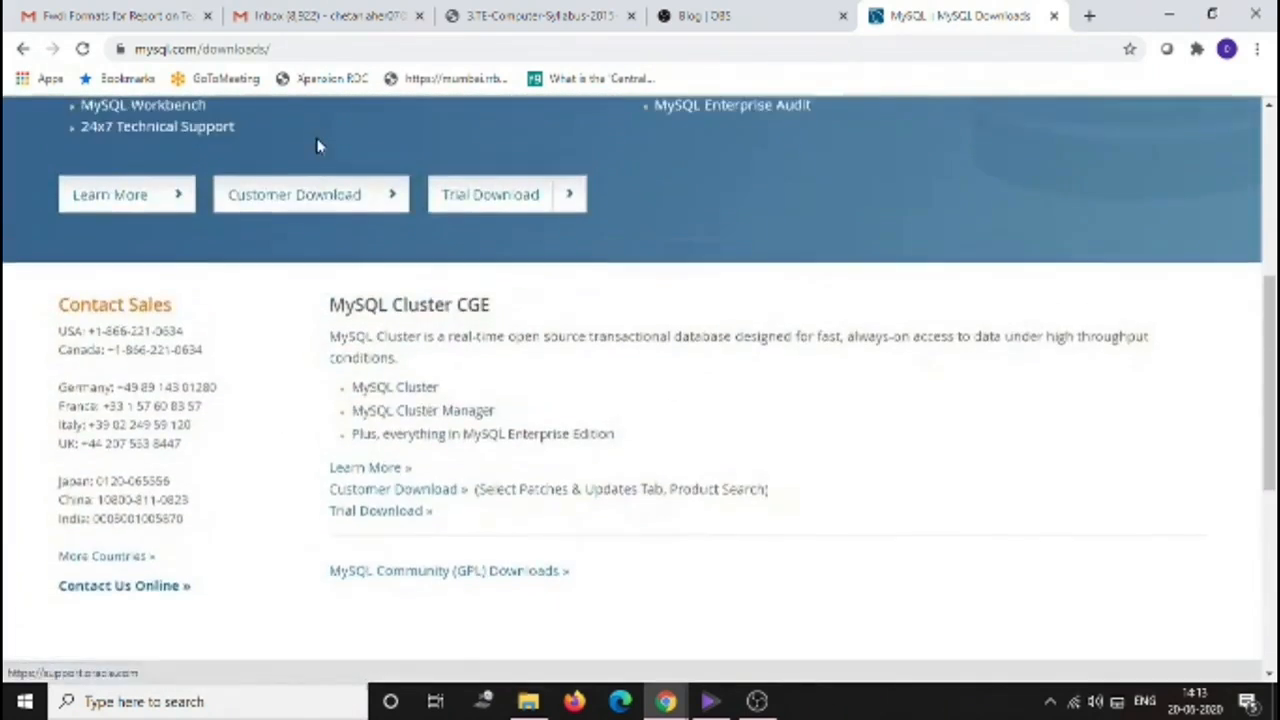
{"action": "scroll", "coordinate": [338, 170], "scroll_direction": "down", "scroll_amount": 3}
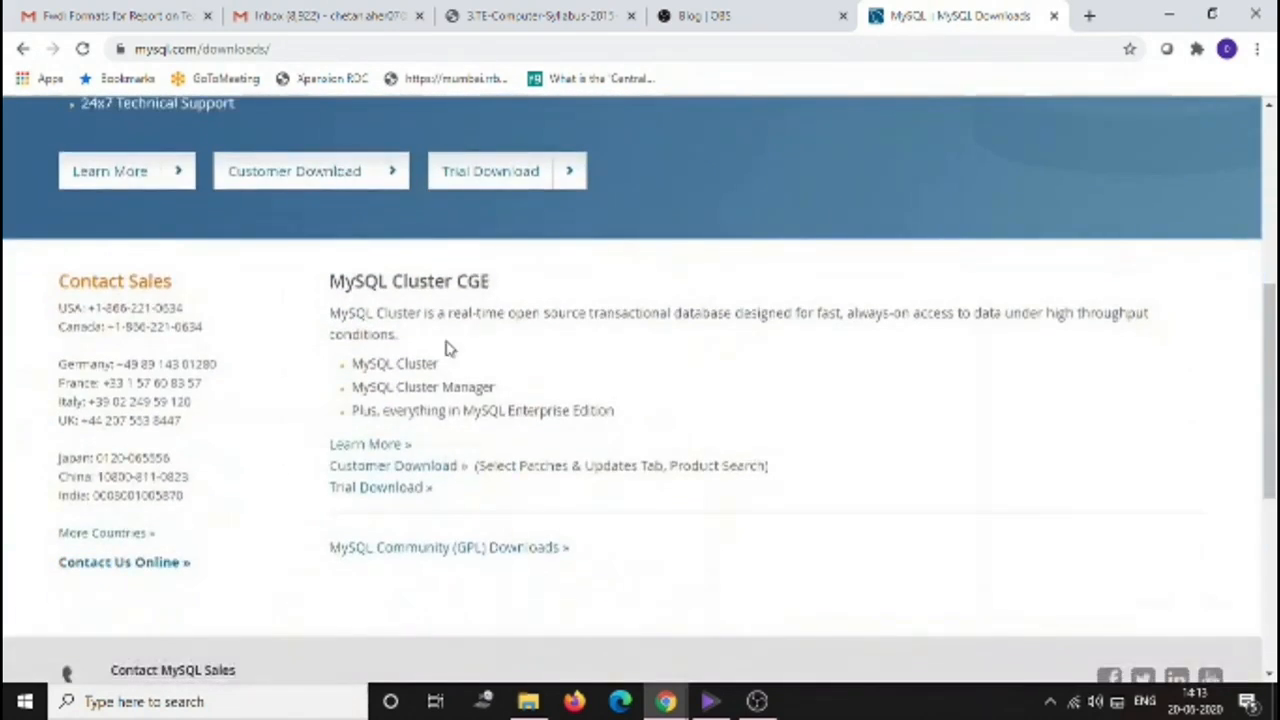
{"action": "scroll", "coordinate": [503, 357], "scroll_direction": "up", "scroll_amount": 3}
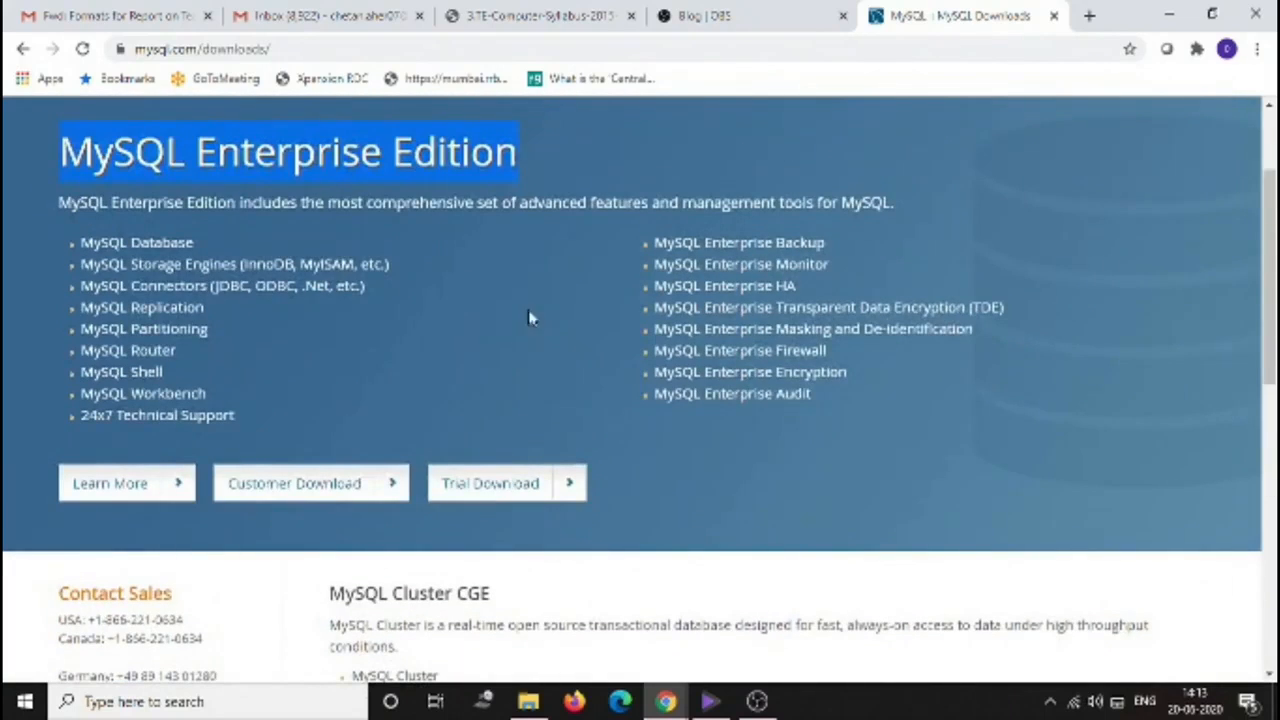
{"action": "scroll", "coordinate": [530, 318], "scroll_direction": "down", "scroll_amount": 5}
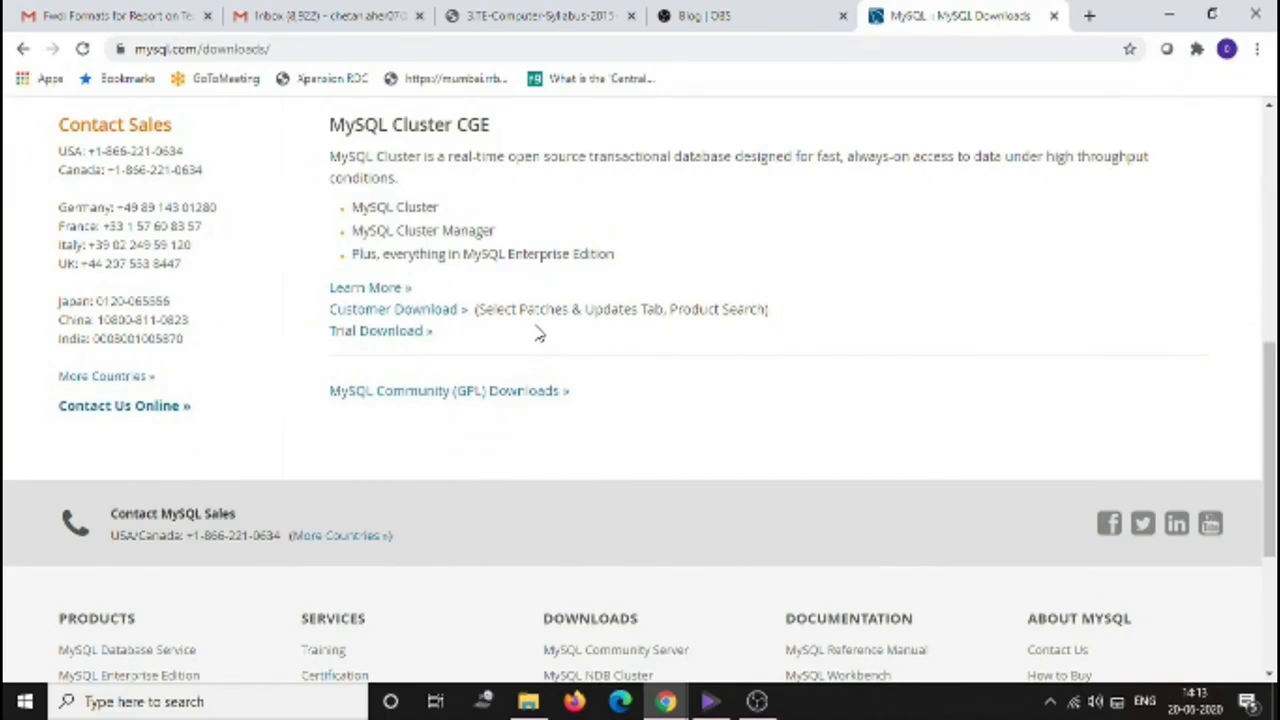
Open the MySQL Community (GPL) Downloads and go to the MySQL Community Server download page
{"action": "left_click", "coordinate": [448, 398]}
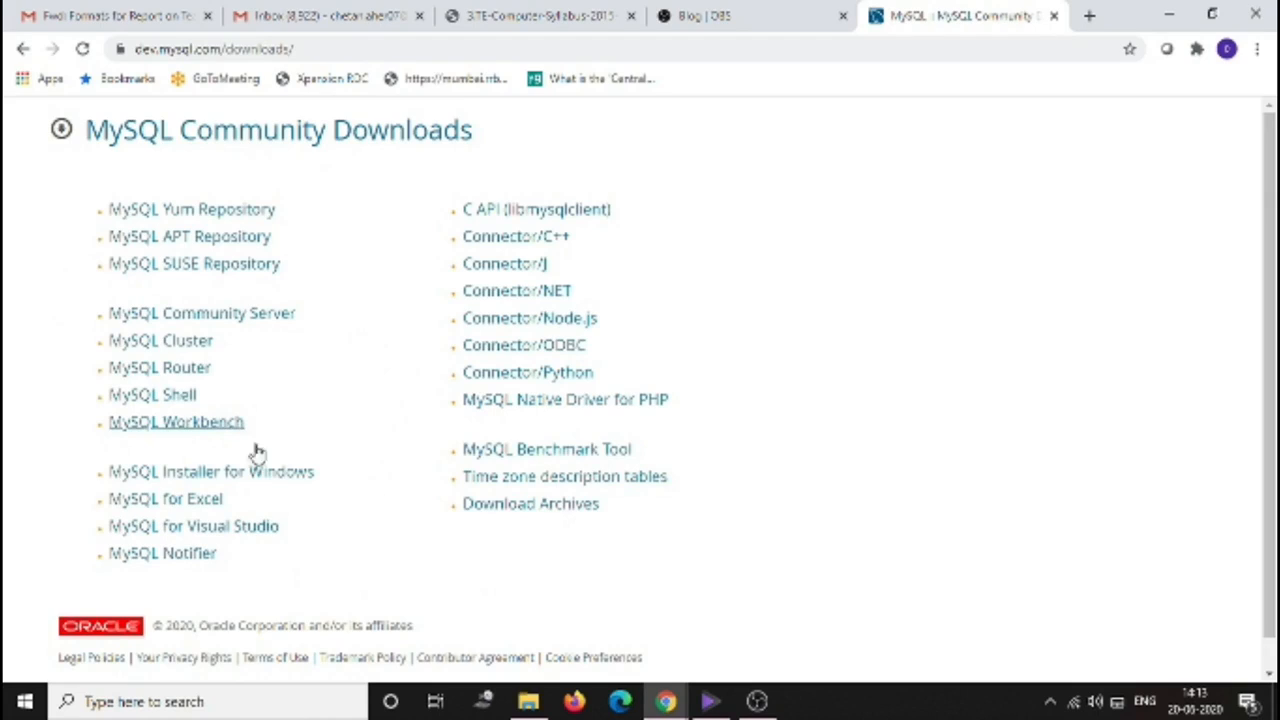
{"action": "left_click", "coordinate": [243, 320]}
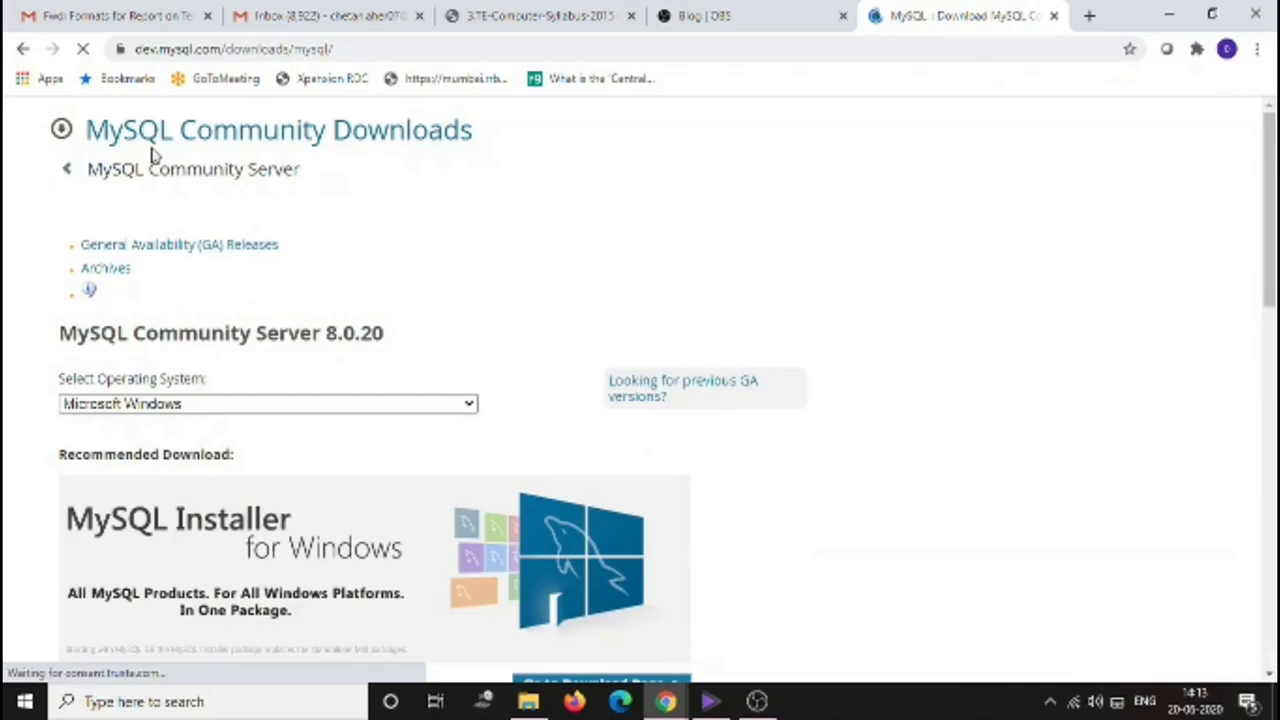
{"action": "scroll", "coordinate": [408, 201], "scroll_direction": "down", "scroll_amount": 2}
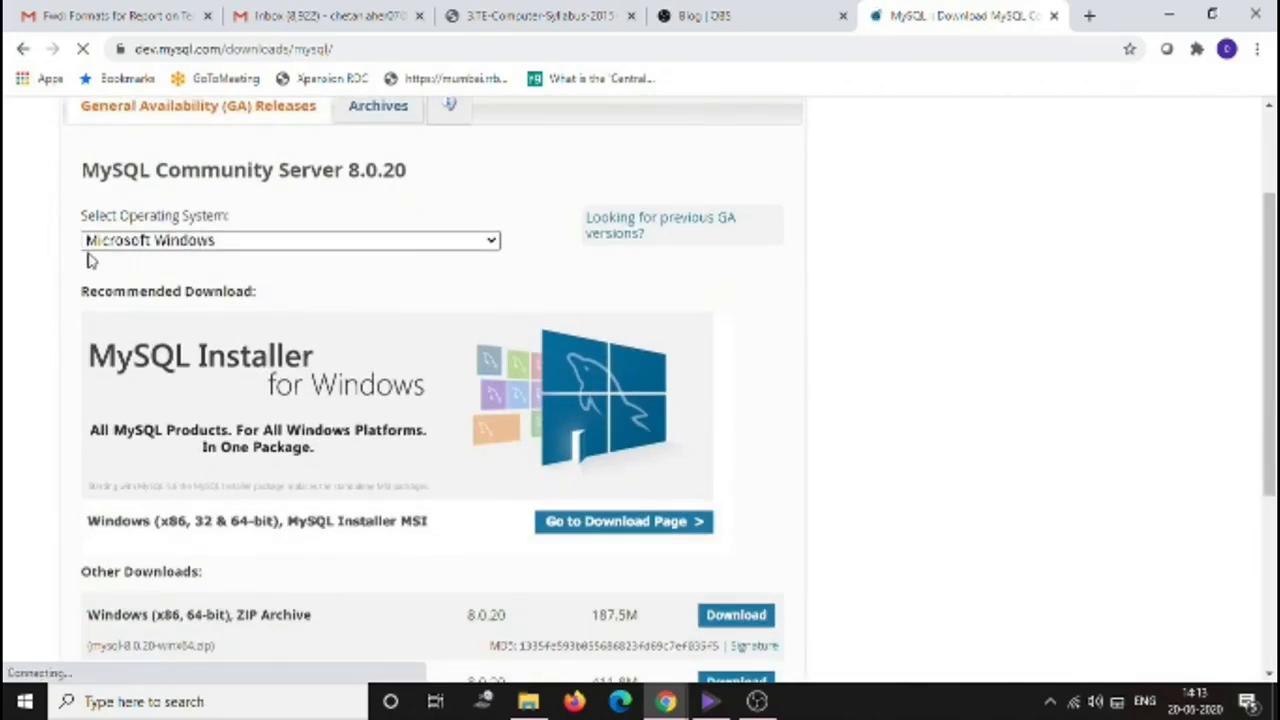
Check the available operating systems, keep Microsoft Windows, and open the download page of the recommended MySQL Installer MSI
{"action": "left_click", "coordinate": [313, 242]}
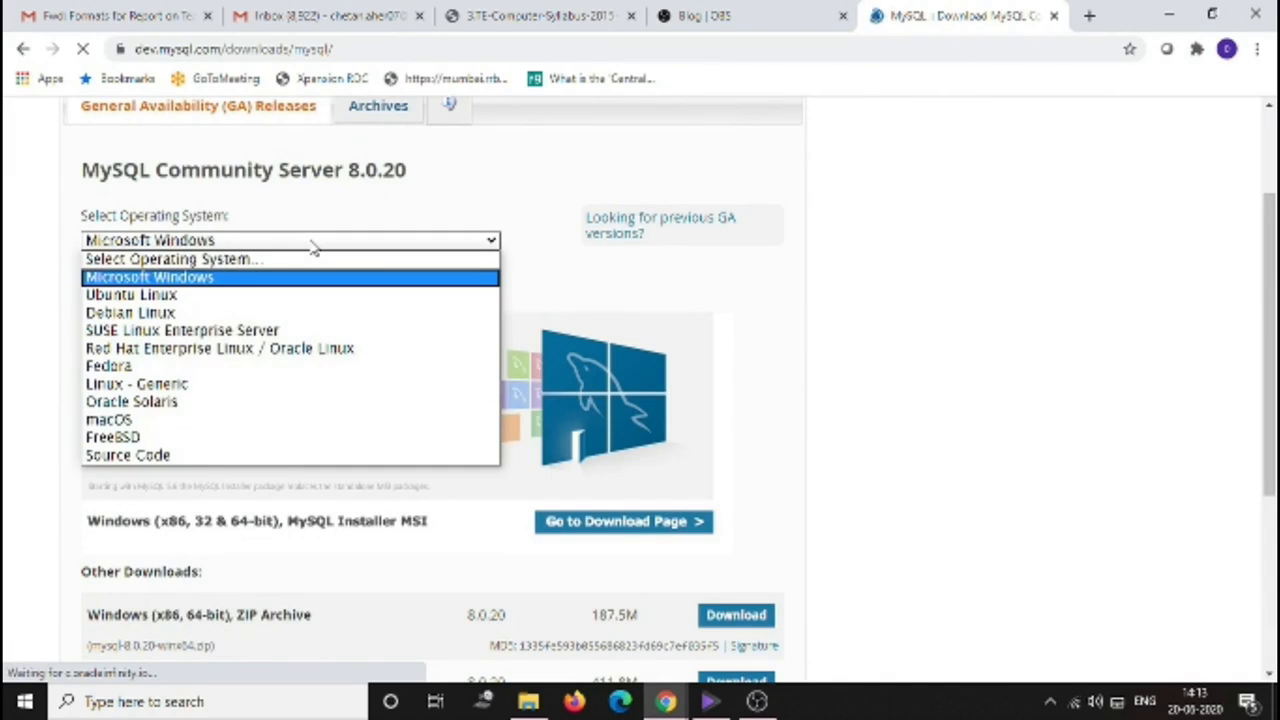
{"action": "left_click", "coordinate": [313, 247]}
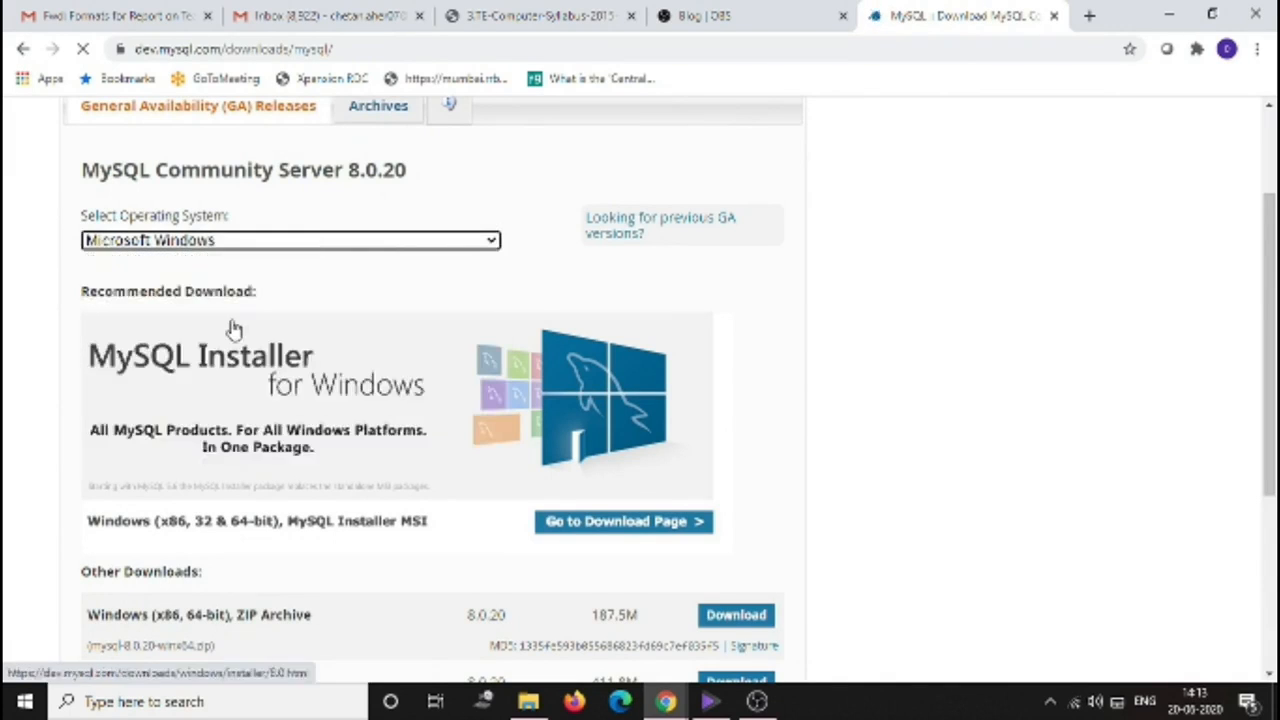
{"action": "scroll", "coordinate": [425, 277], "scroll_direction": "down", "scroll_amount": 3}
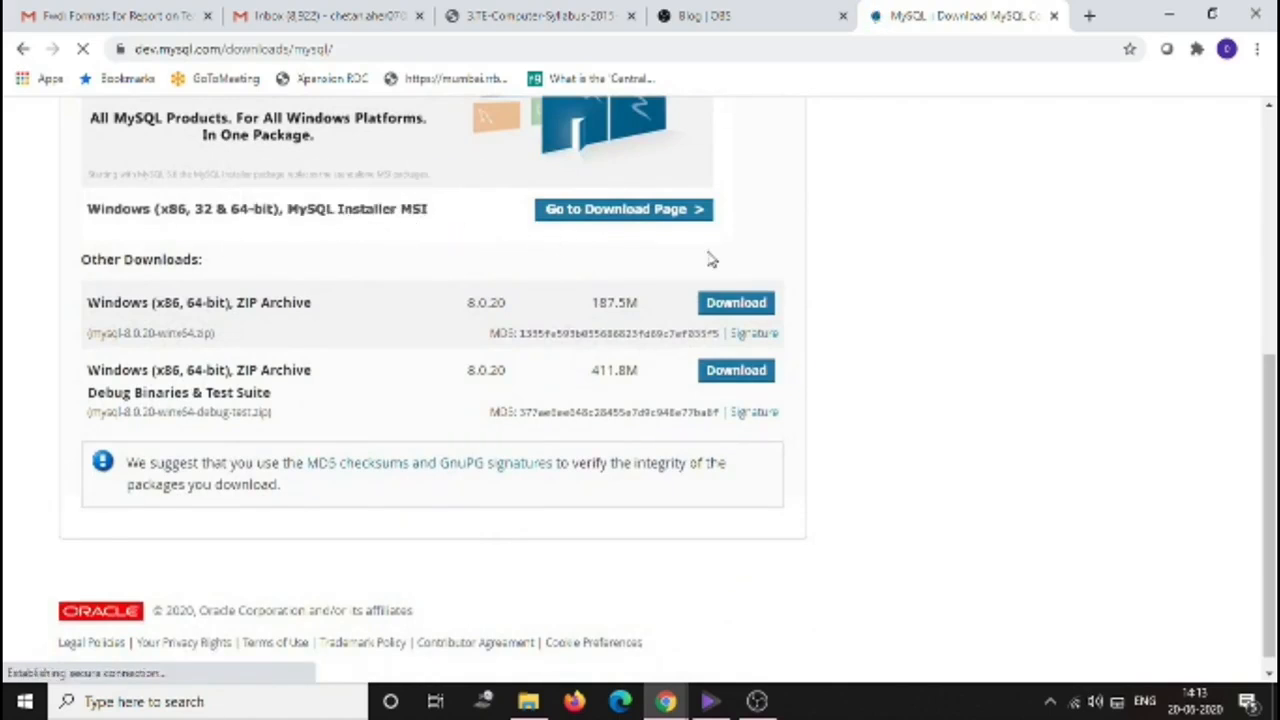
{"action": "left_click", "coordinate": [632, 224]}
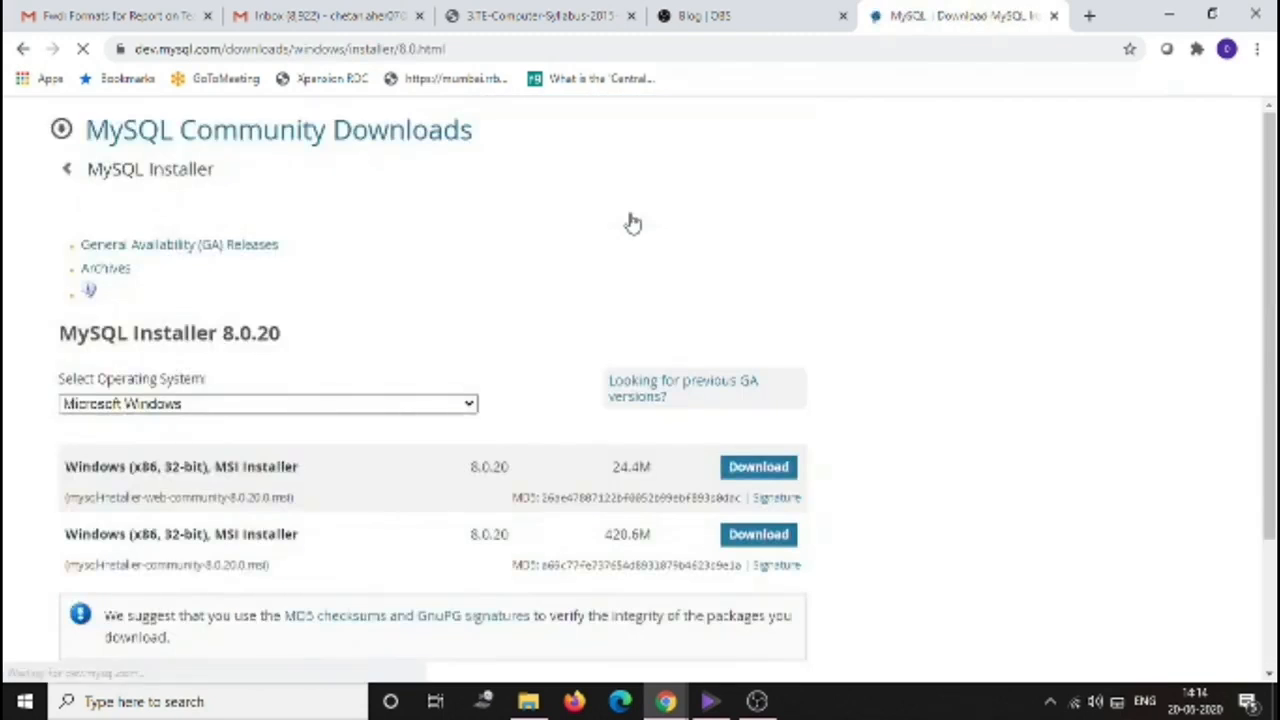
Compare the web-community and community MSI installers by highlighting parts of their file names and their download sizes
{"action": "scroll", "coordinate": [470, 290], "scroll_direction": "down", "scroll_amount": 2}
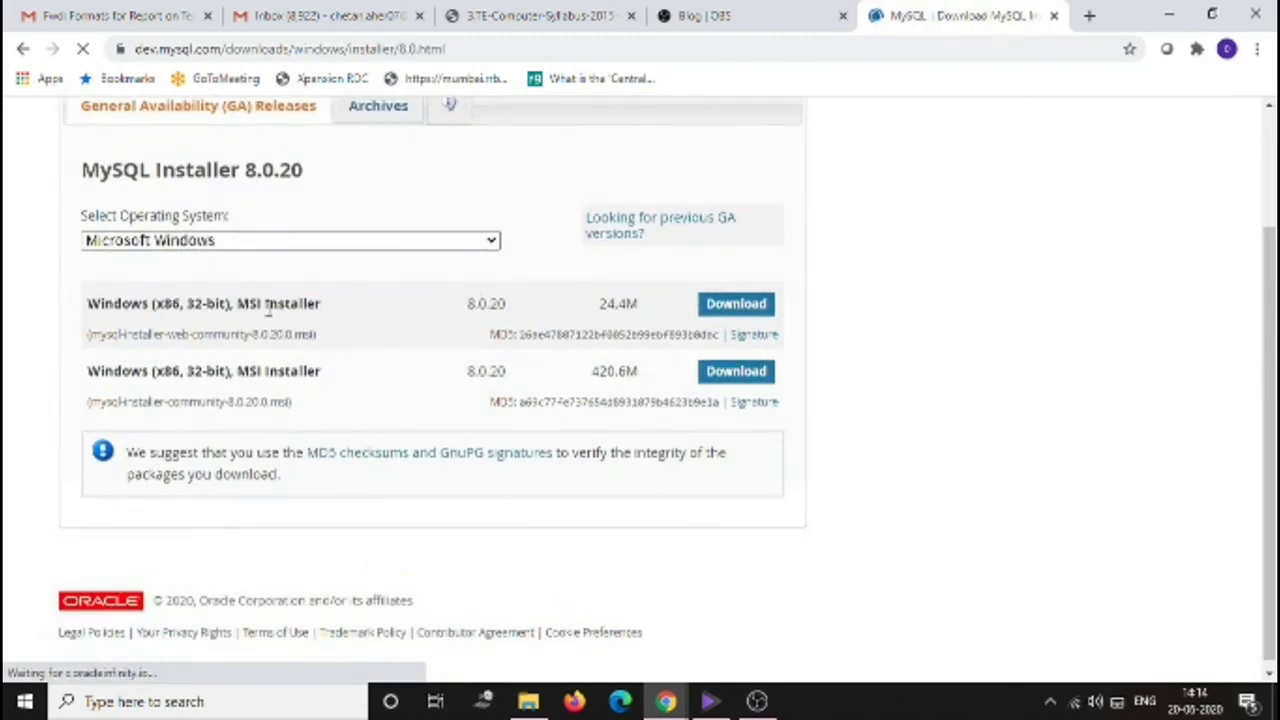
{"action": "left_click_drag", "start_coordinate": [166, 334], "coordinate": [232, 334]}
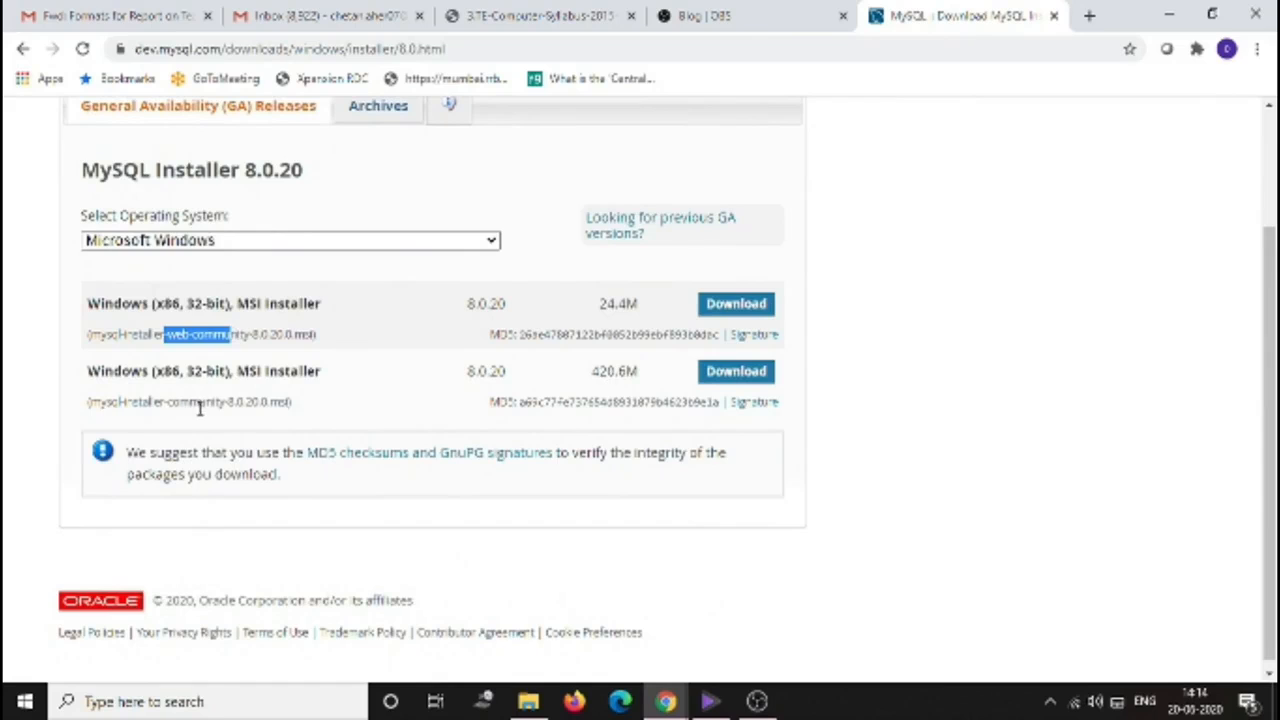
{"action": "left_click_drag", "start_coordinate": [125, 401], "coordinate": [230, 402]}
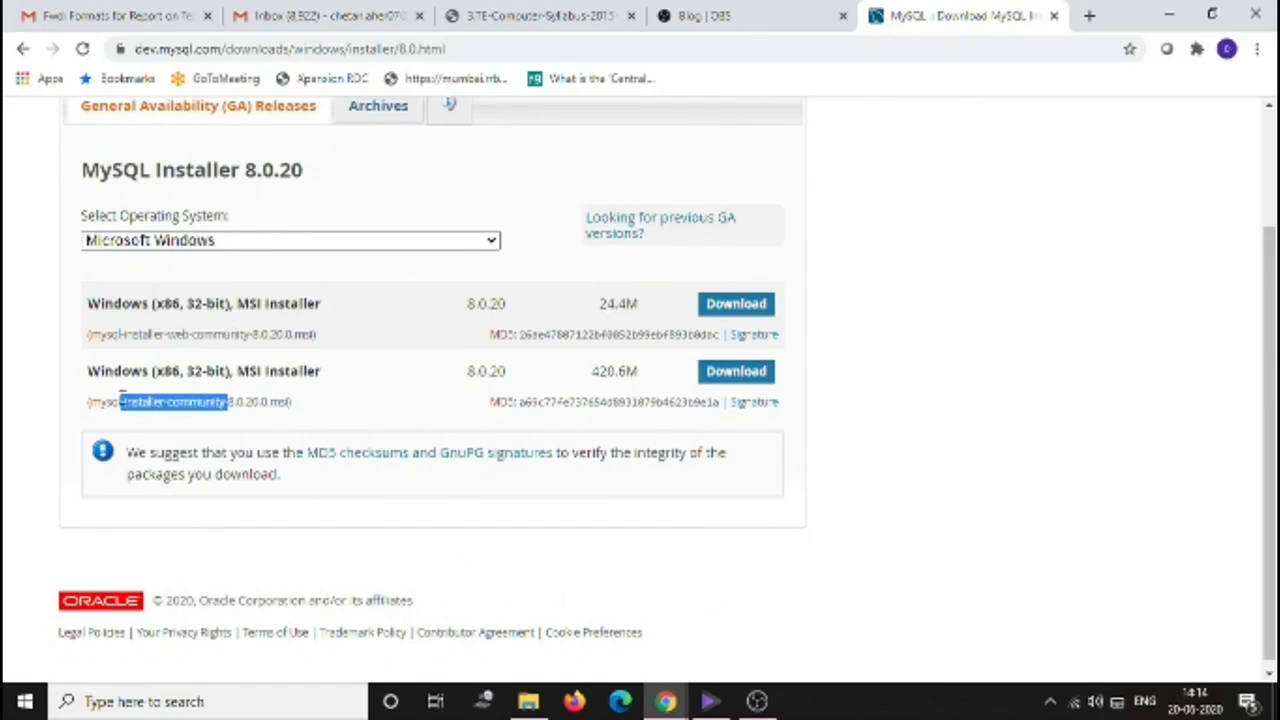
{"action": "left_click_drag", "start_coordinate": [100, 401], "coordinate": [170, 403]}
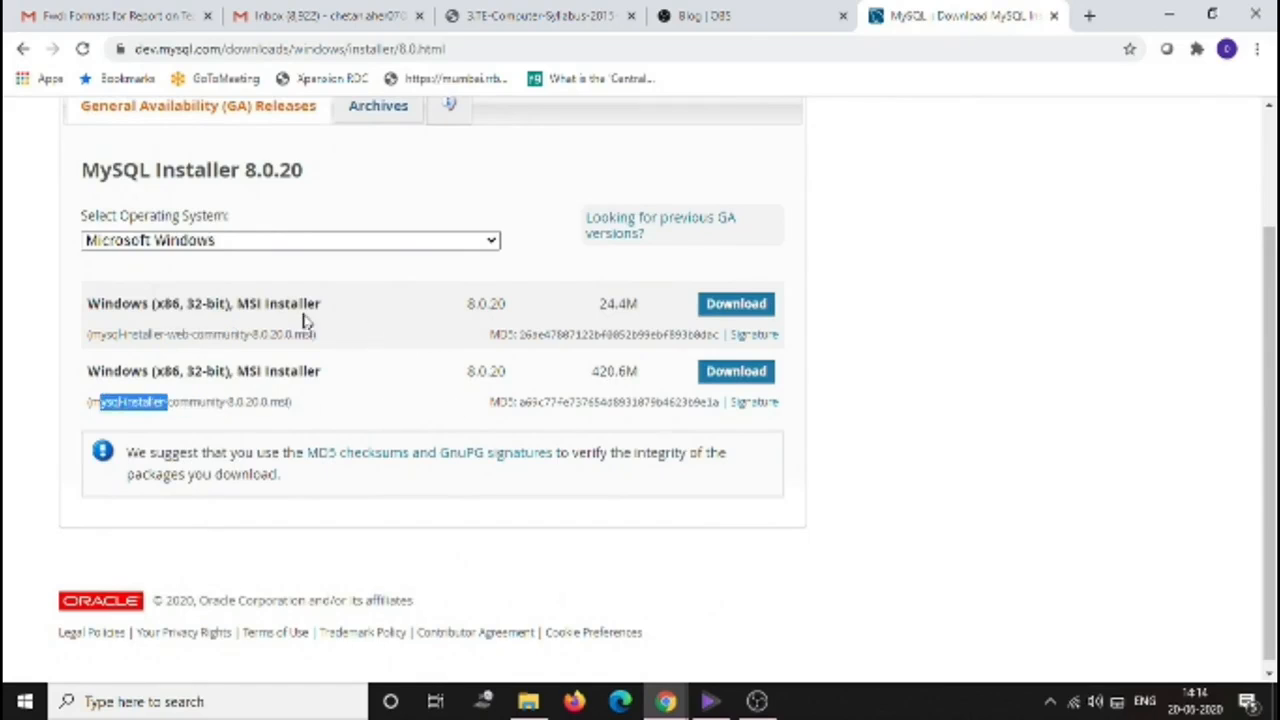
{"action": "left_click_drag", "start_coordinate": [640, 302], "coordinate": [600, 303]}
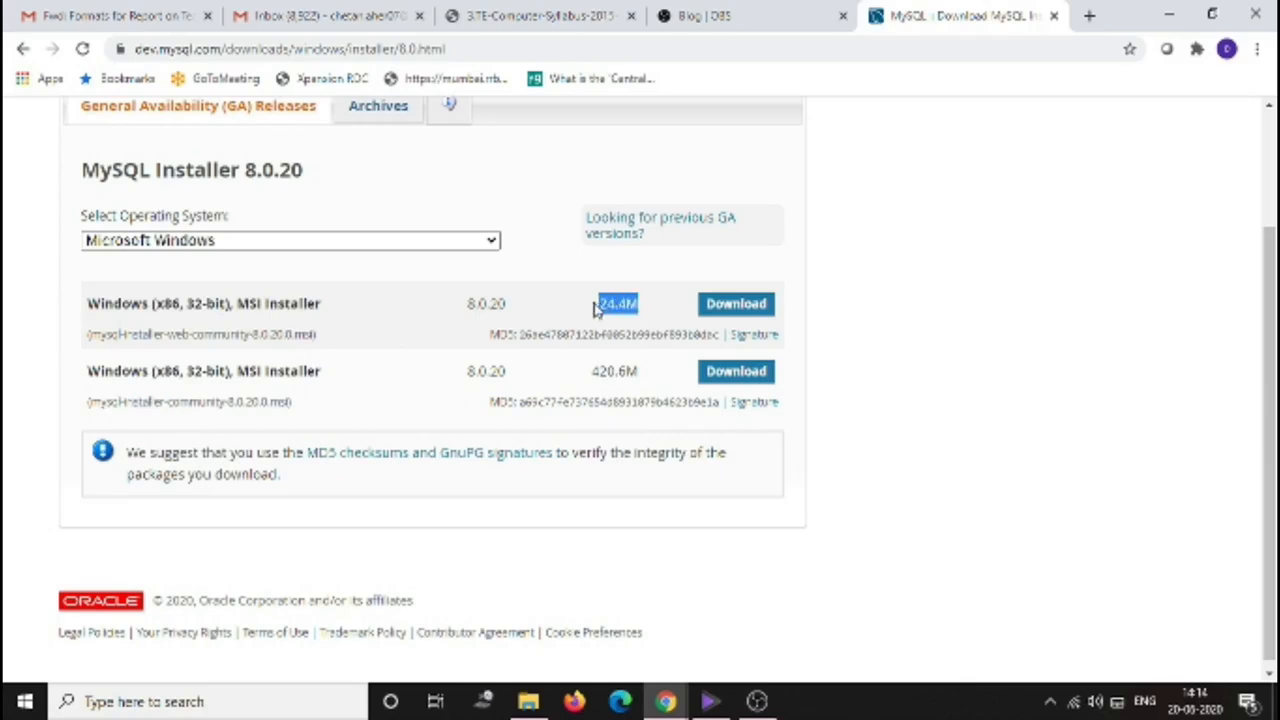
{"action": "left_click_drag", "start_coordinate": [641, 372], "coordinate": [591, 372]}
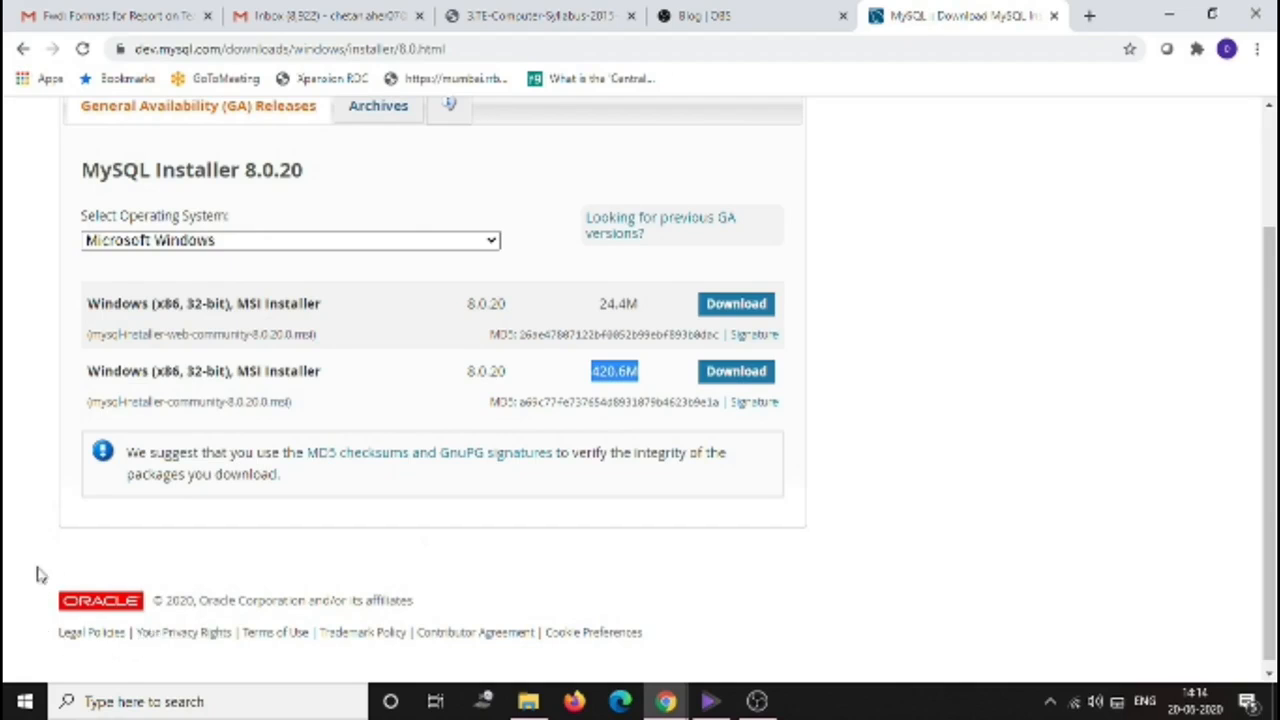
Highlight the web address of the MySQL Installer page and review its download options
{"action": "left_click", "coordinate": [150, 50]}
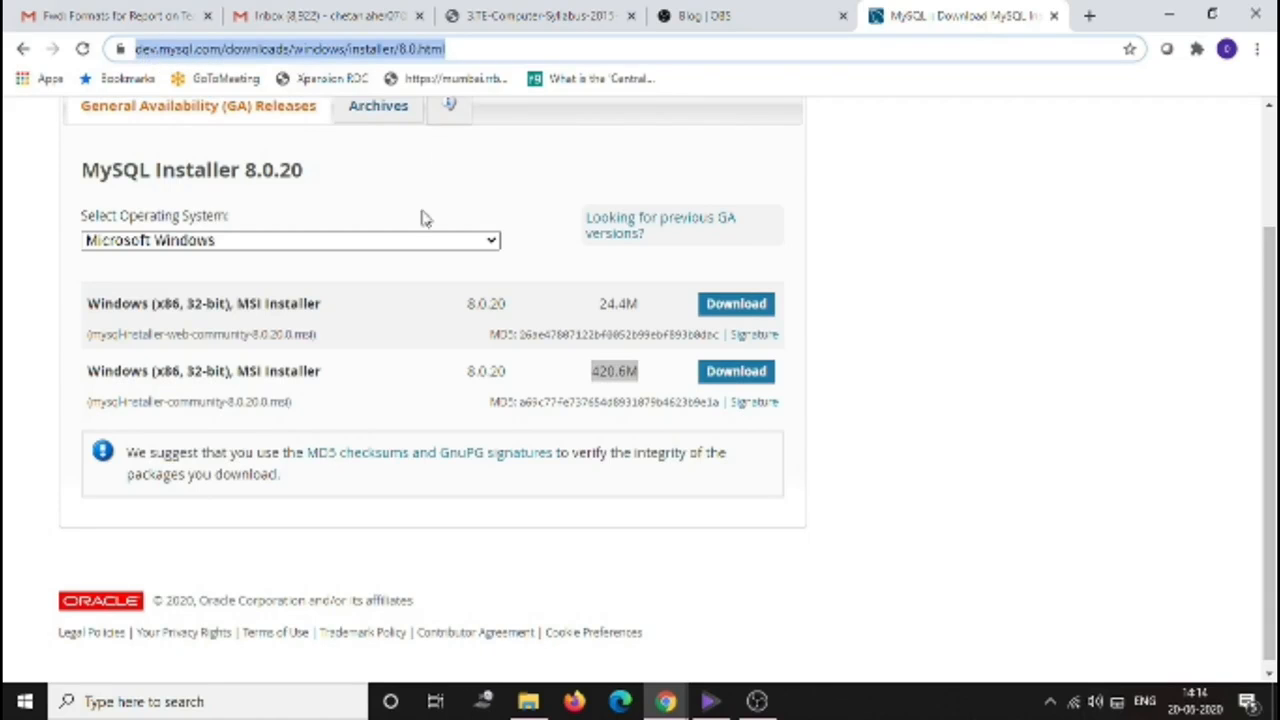
{"action": "scroll", "coordinate": [428, 228], "scroll_direction": "up", "scroll_amount": 2}
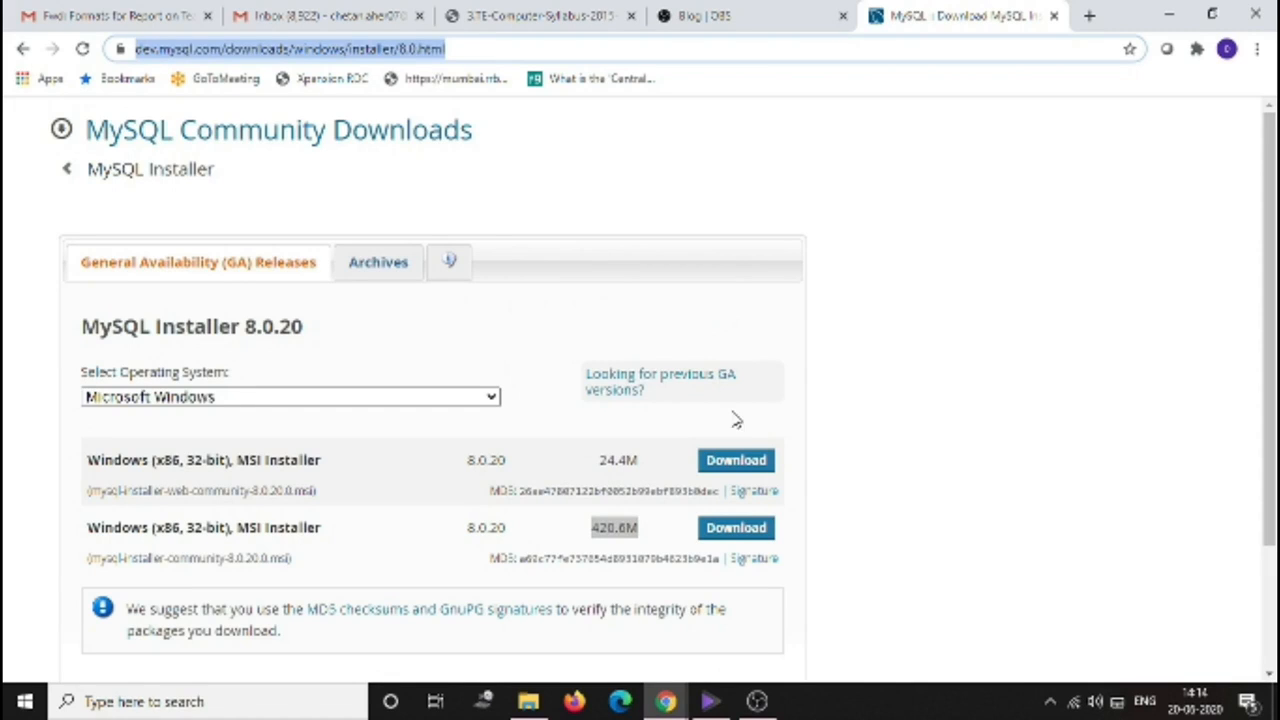
{"action": "scroll", "coordinate": [760, 400], "scroll_direction": "down", "scroll_amount": 2}
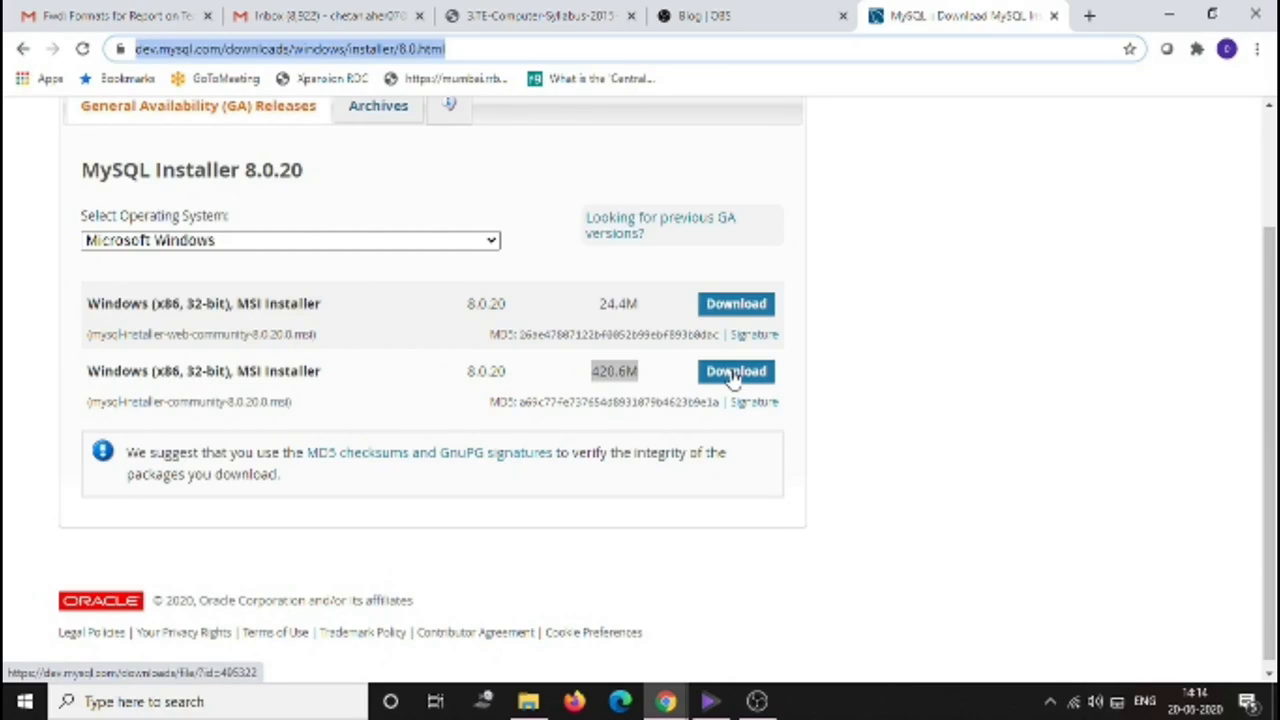
Show the downloaded mysql-installer-web-community-8.0.20.0.msi in its folder from the browser's download history, and pick mysql-installer-community-8.0.20.0
{"action": "key", "text": "ctrl+j"}
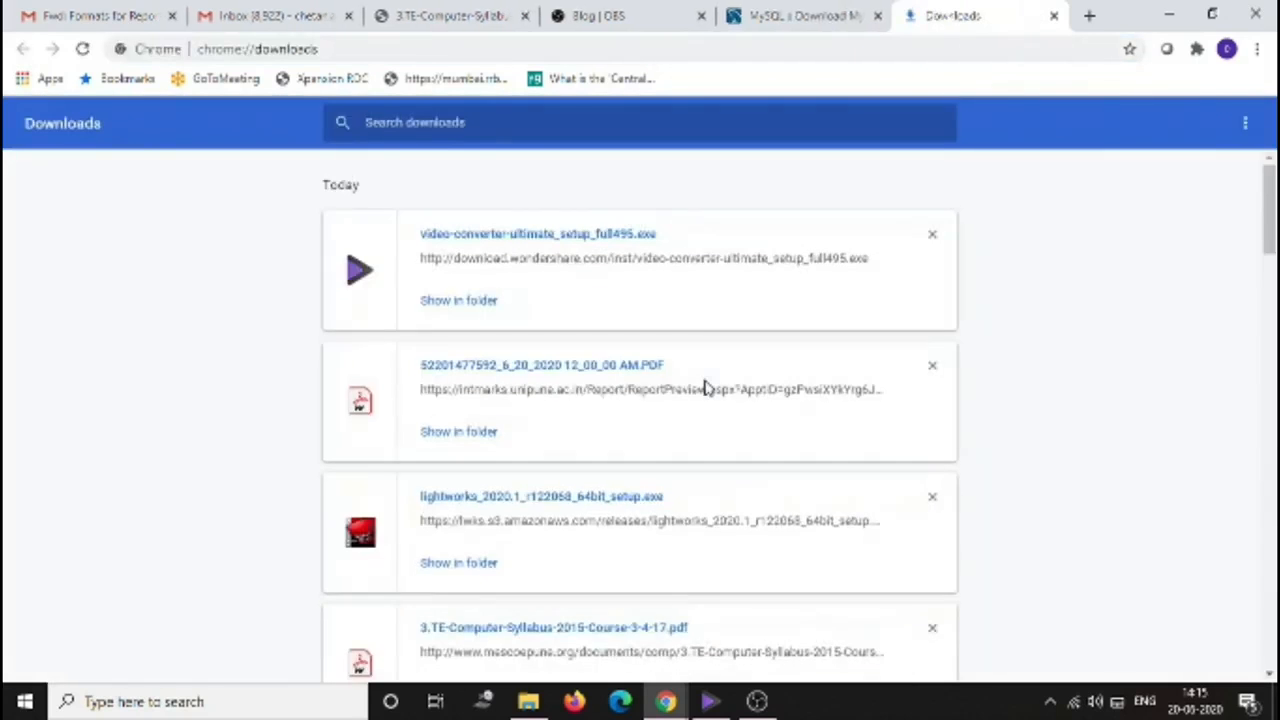
{"action": "scroll", "coordinate": [563, 517], "scroll_direction": "down", "scroll_amount": 5}
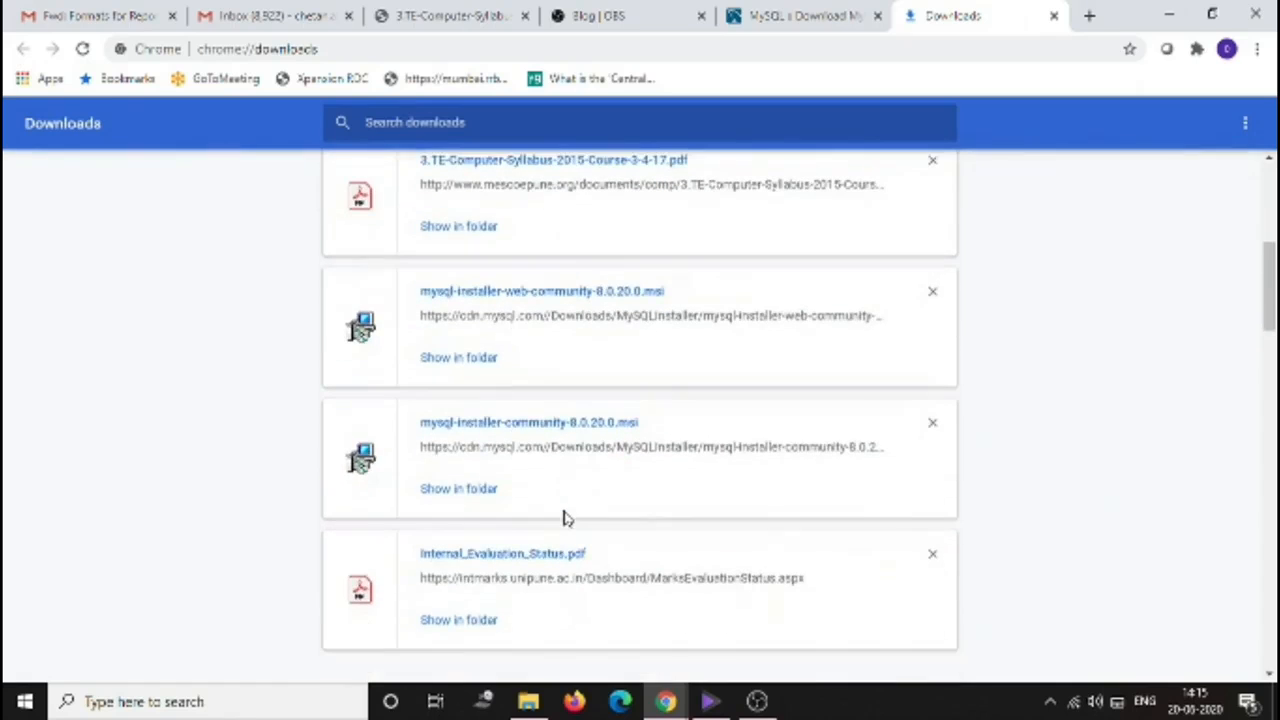
{"action": "left_click", "coordinate": [455, 358]}
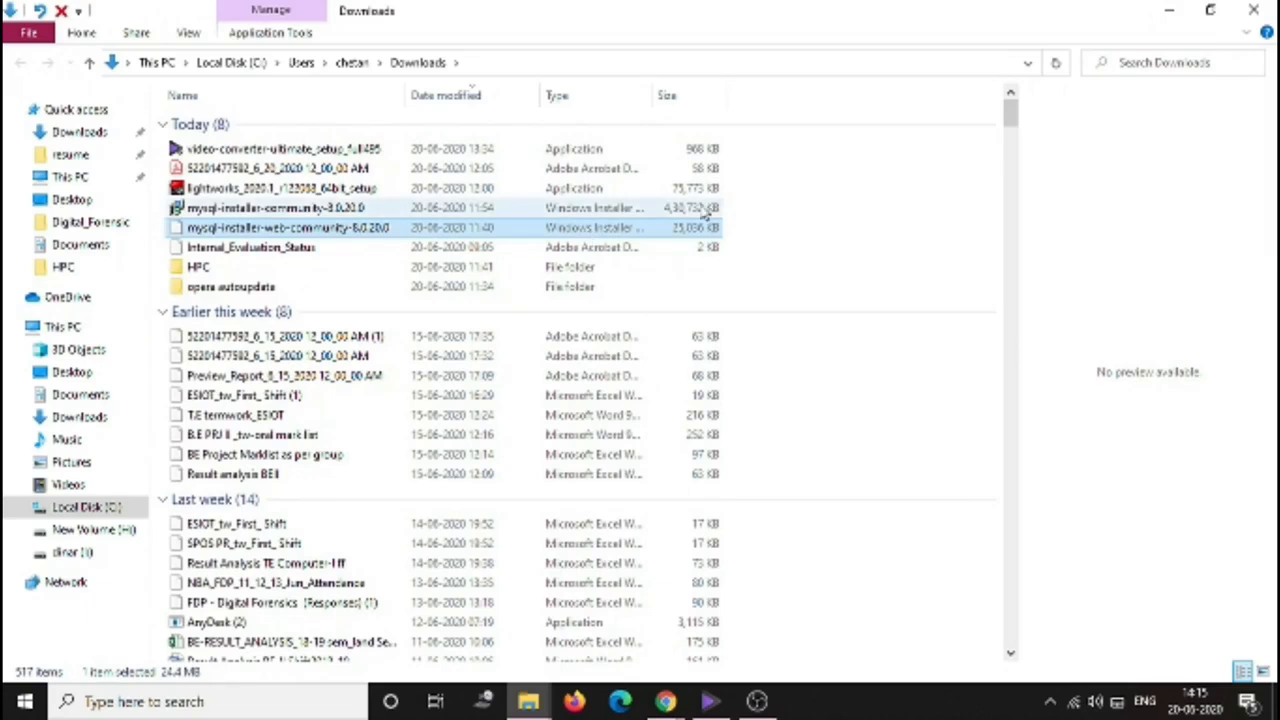
{"action": "left_click", "coordinate": [682, 208]}
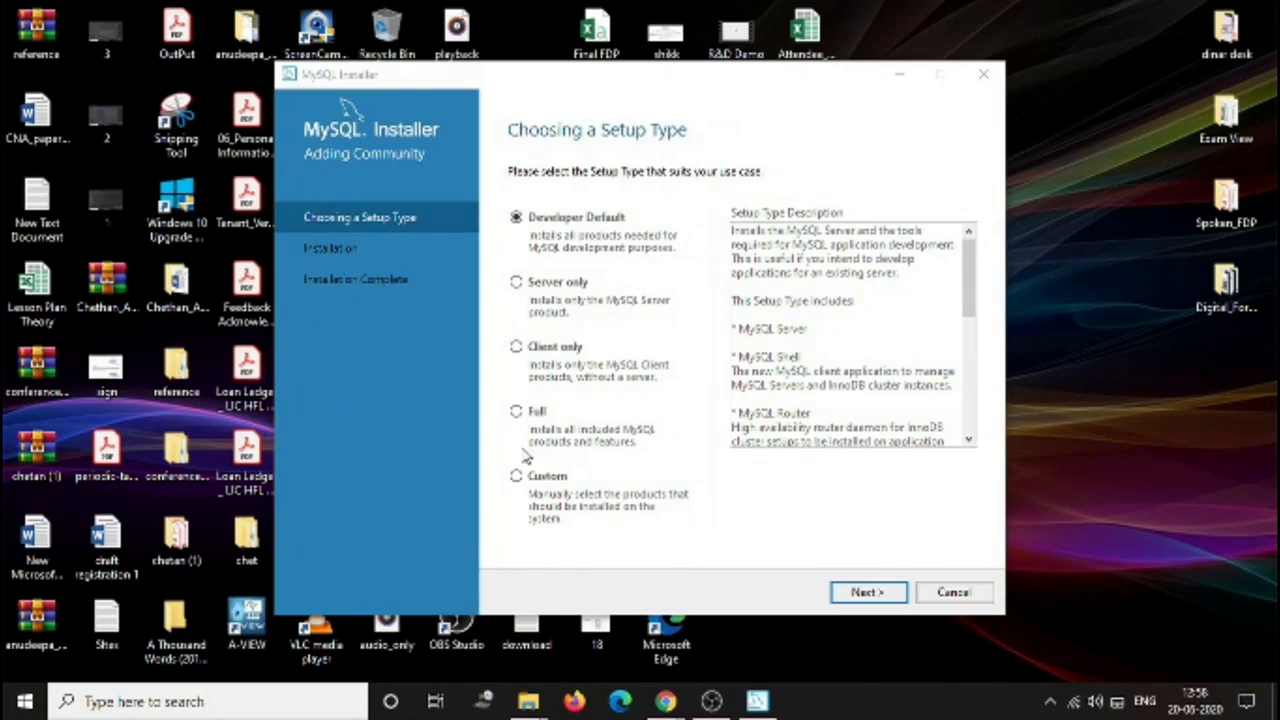
Preview the products offered by the Custom setup type in MySQL Installer, and return the setup type to Developer Default
{"action": "left_click", "coordinate": [547, 480]}
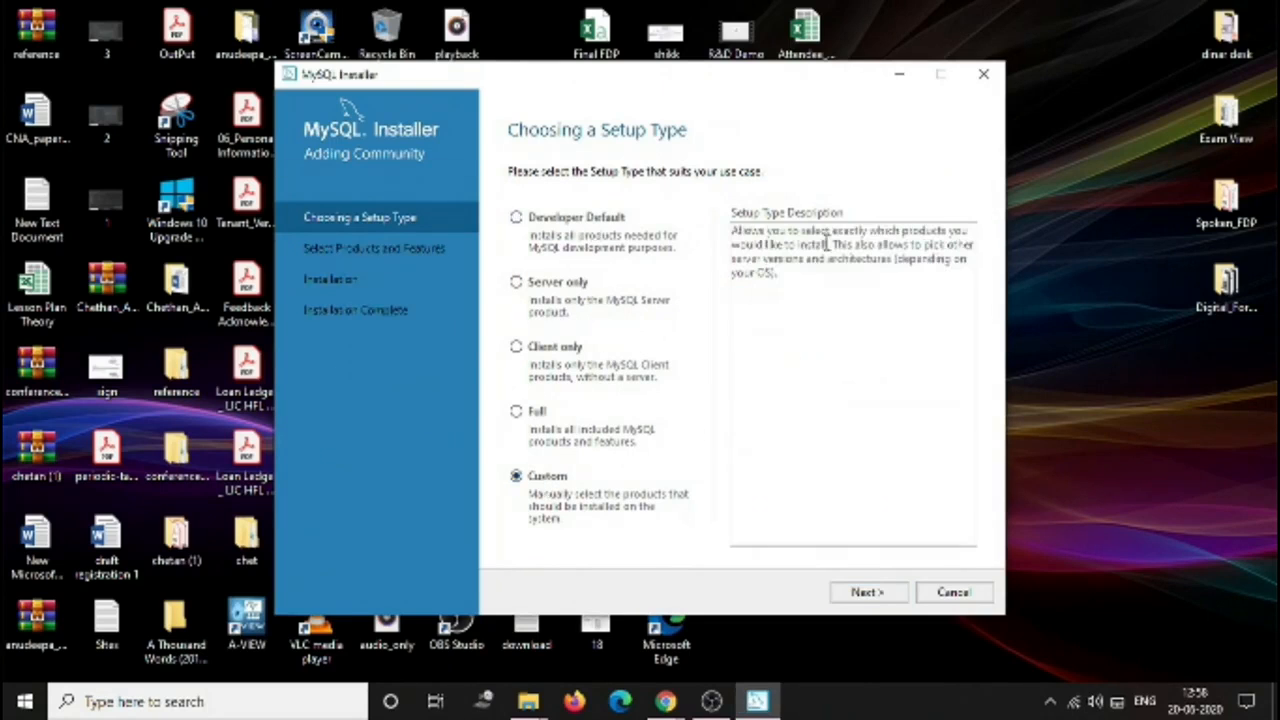
{"action": "left_click", "coordinate": [868, 592]}
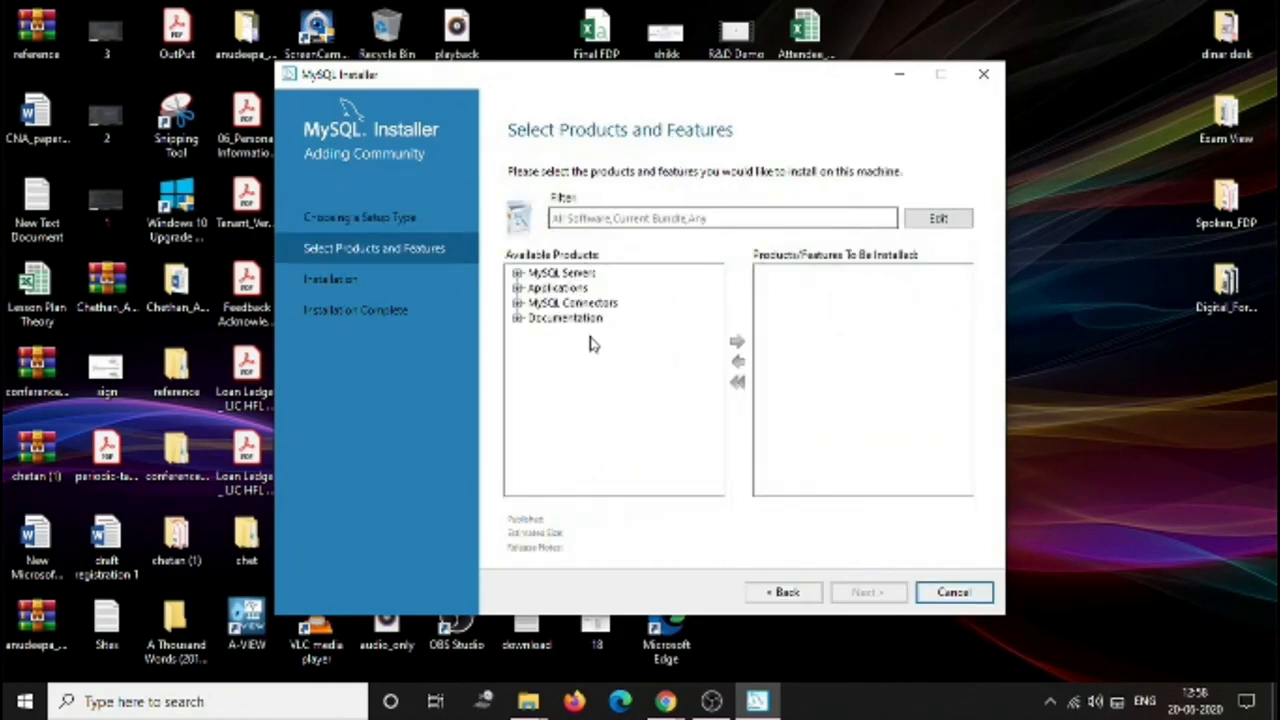
{"action": "left_click", "coordinate": [785, 593]}
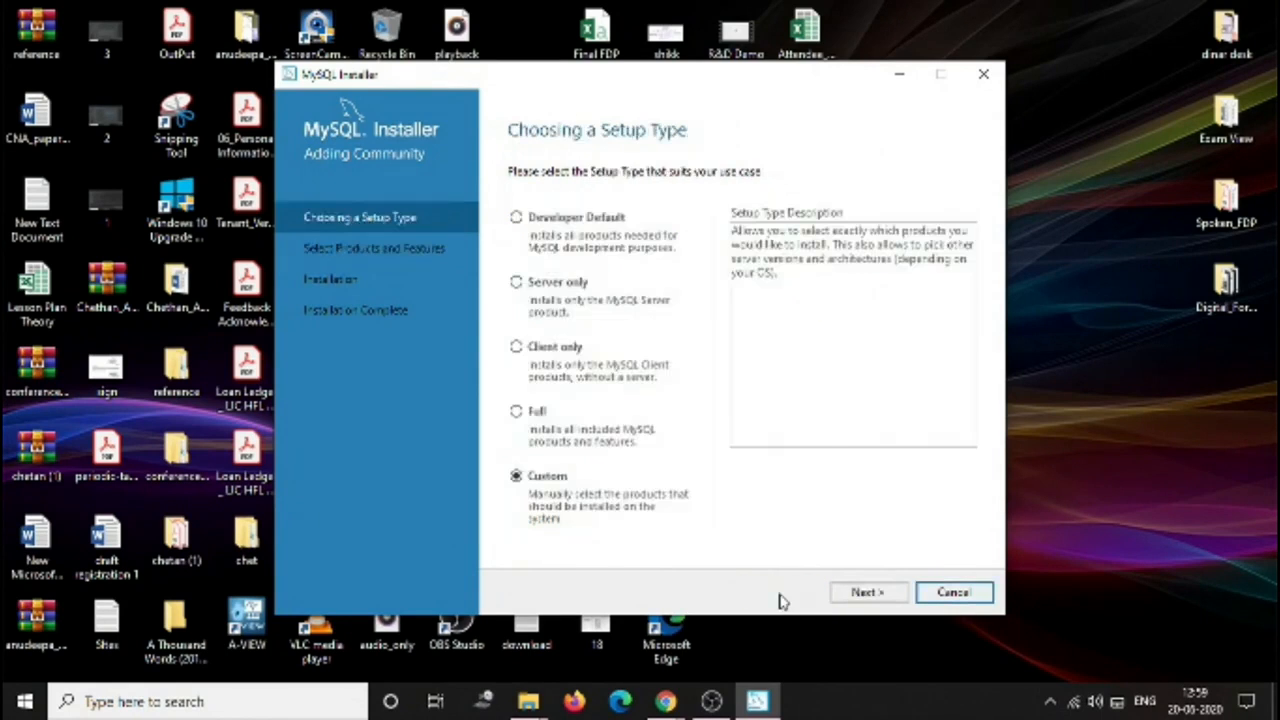
{"action": "left_click", "coordinate": [516, 218]}
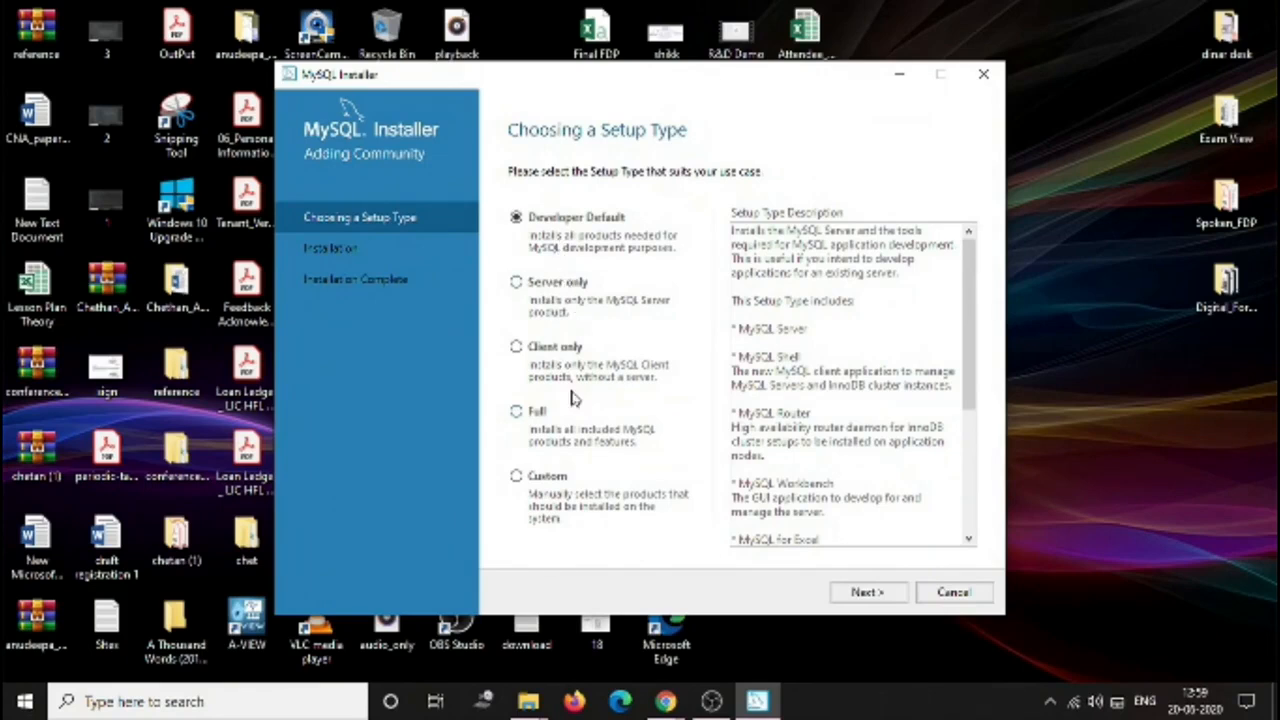
Accept the Developer Default setup and install the Visual Studio 2010 Tools for Office Runtime required by MySQL For Excel 1.3.8
{"action": "left_click", "coordinate": [862, 594]}
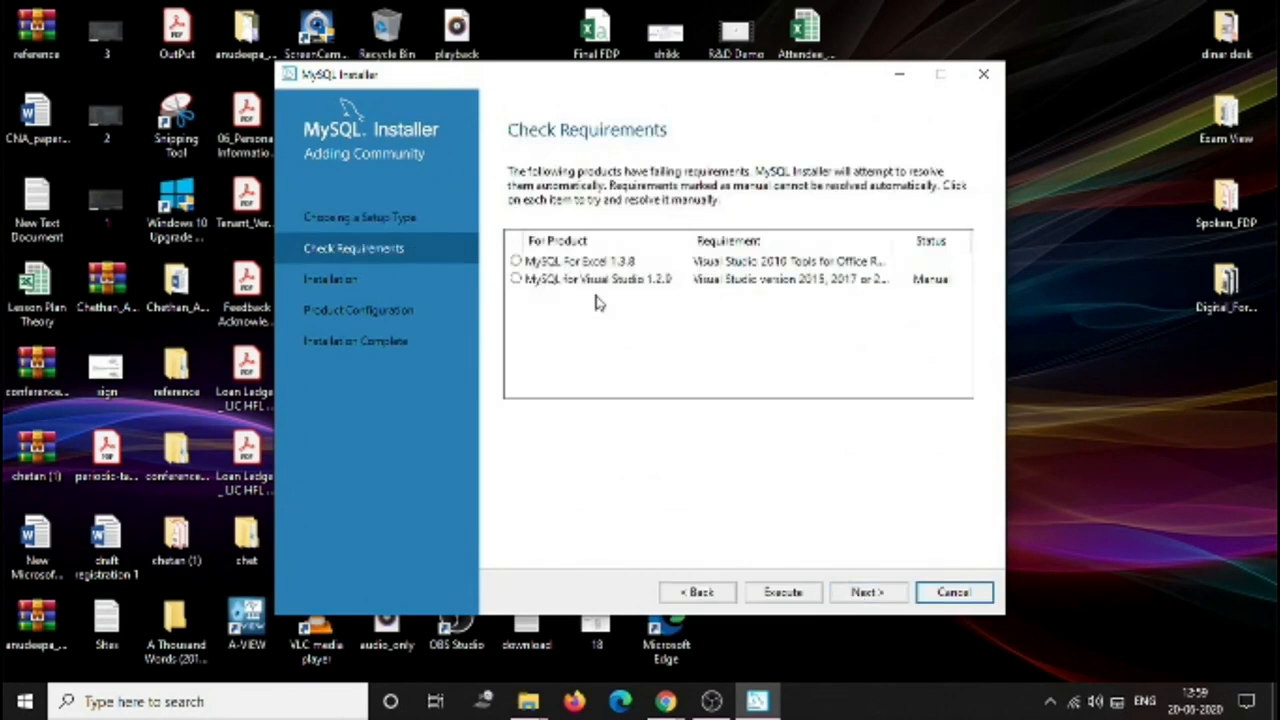
{"action": "left_click", "coordinate": [520, 262]}
{"action": "left_click", "coordinate": [520, 298]}
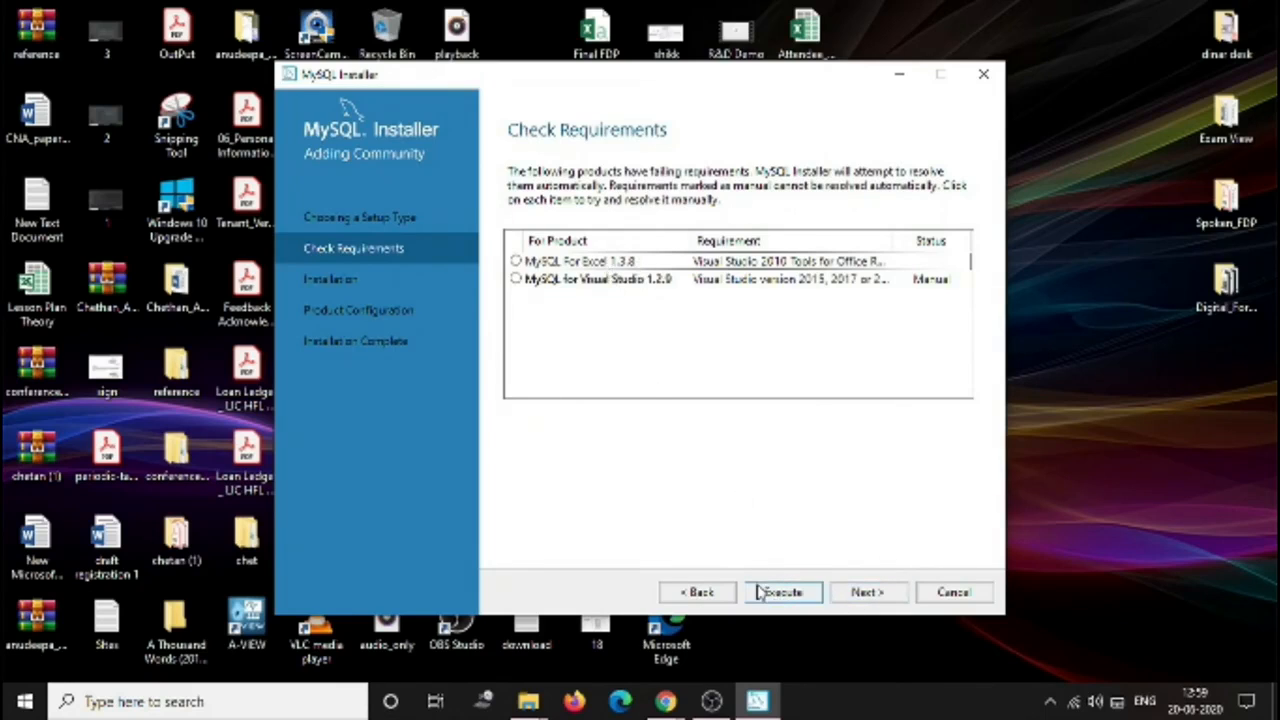
{"action": "left_click", "coordinate": [800, 595]}
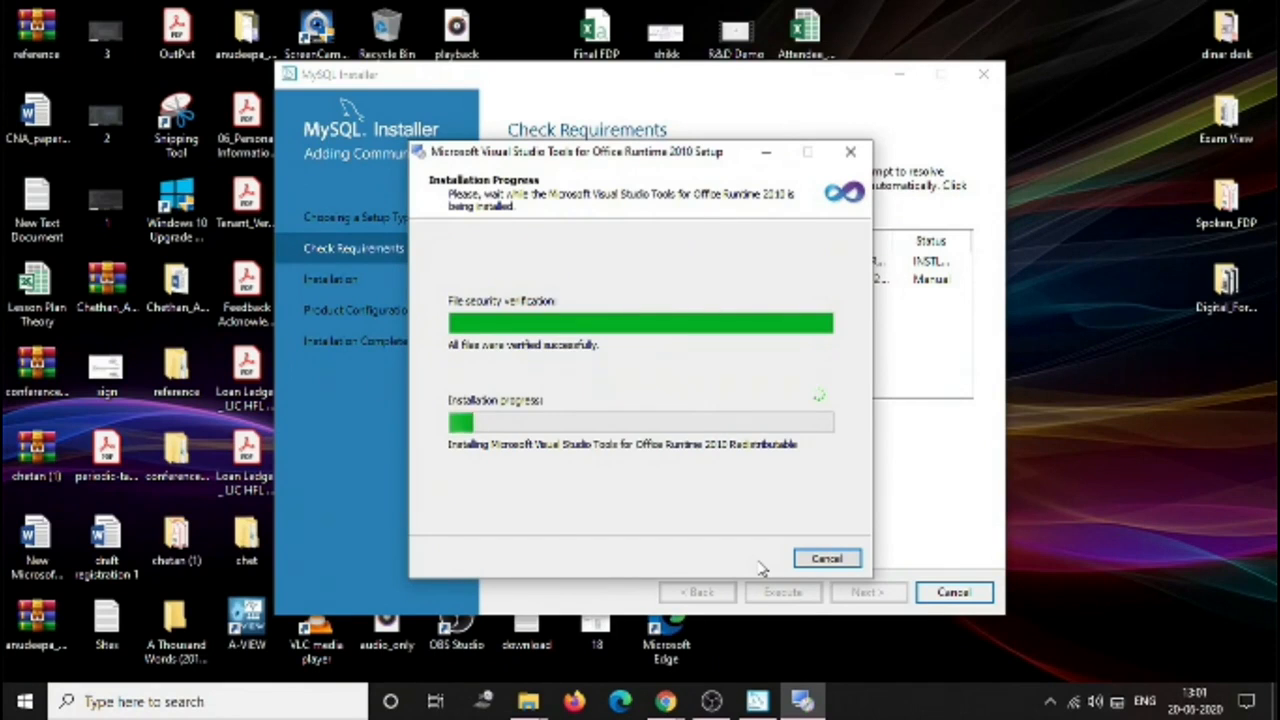
{"action": "left_click", "coordinate": [828, 558]}
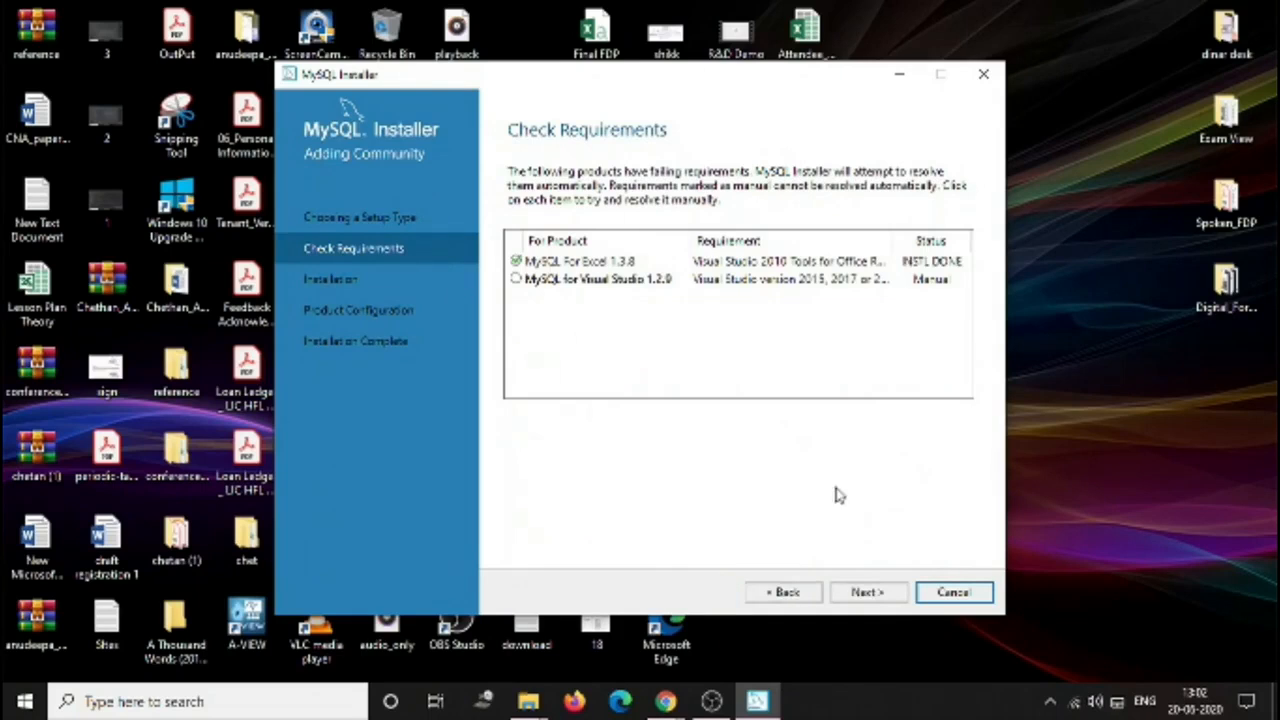
Continue without meeting the MySQL for Visual Studio 1.2.9 requirement and install all the listed MySQL products
{"action": "left_click", "coordinate": [867, 592]}
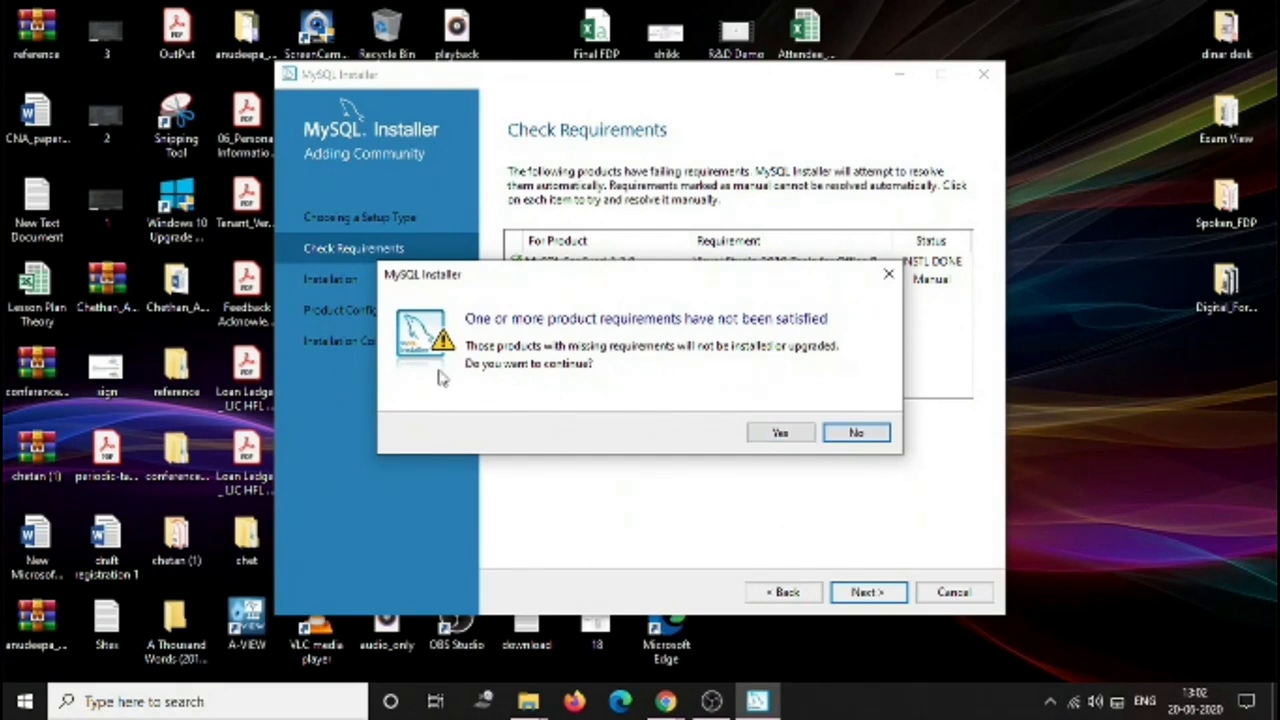
{"action": "left_click", "coordinate": [778, 436]}
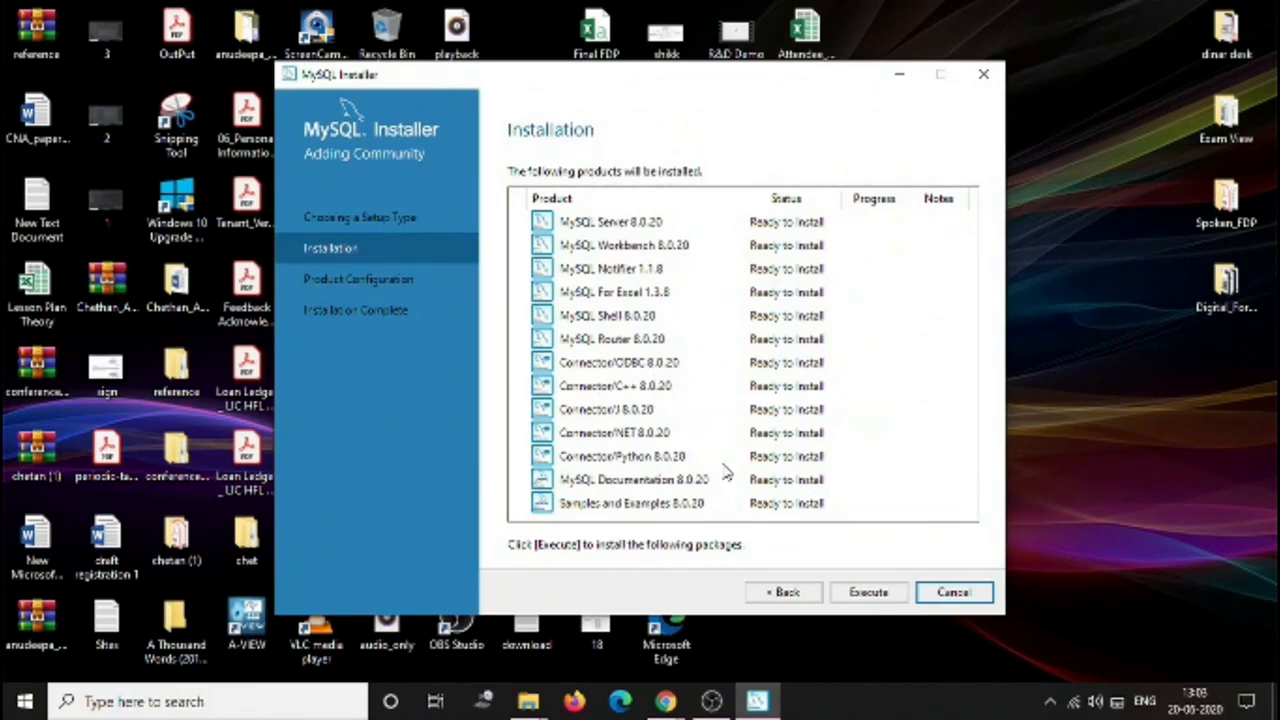
{"action": "left_click", "coordinate": [868, 593]}
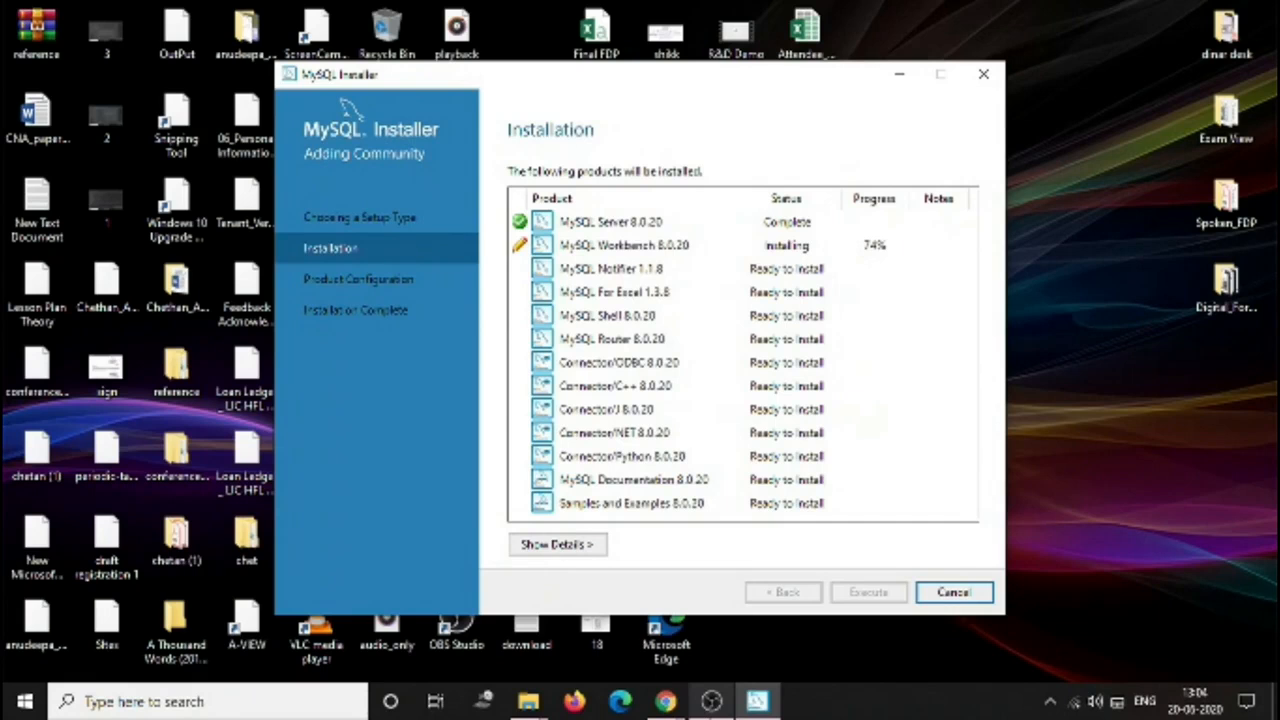
Show the detailed log of the product installation, and hide it again
{"action": "mouse_move", "coordinate": [711, 701]}
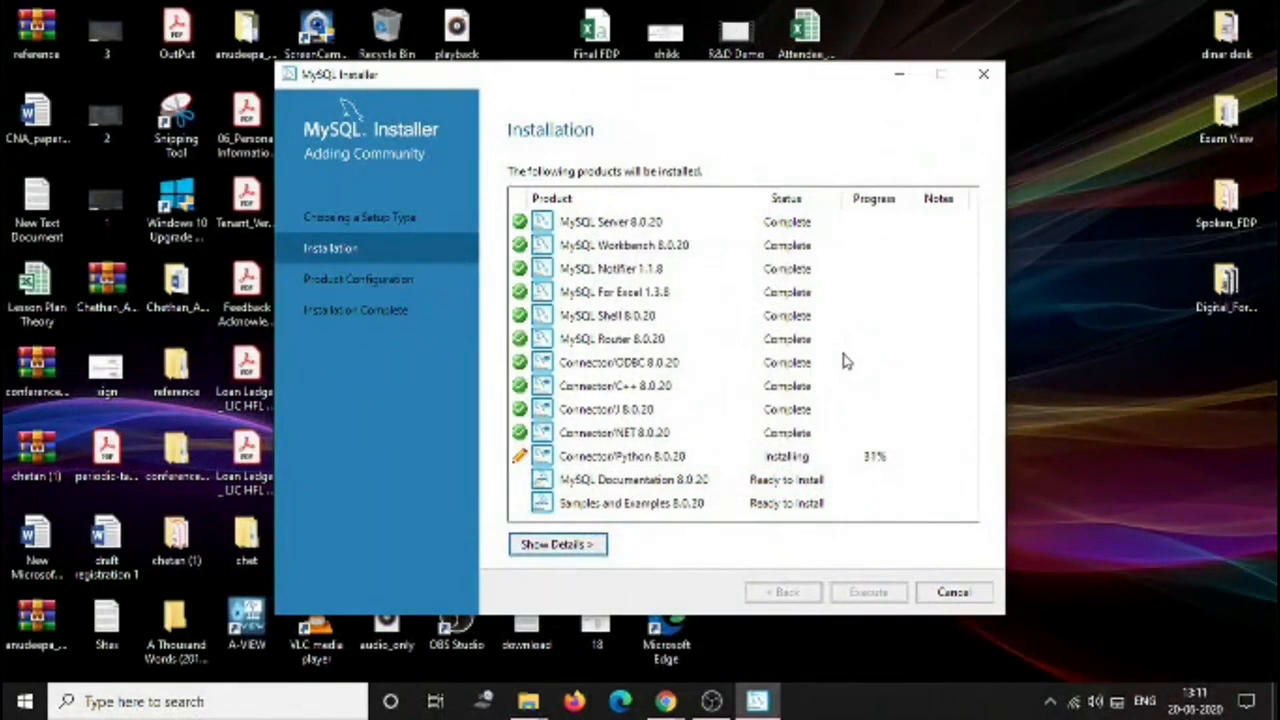
{"action": "left_click", "coordinate": [585, 548]}
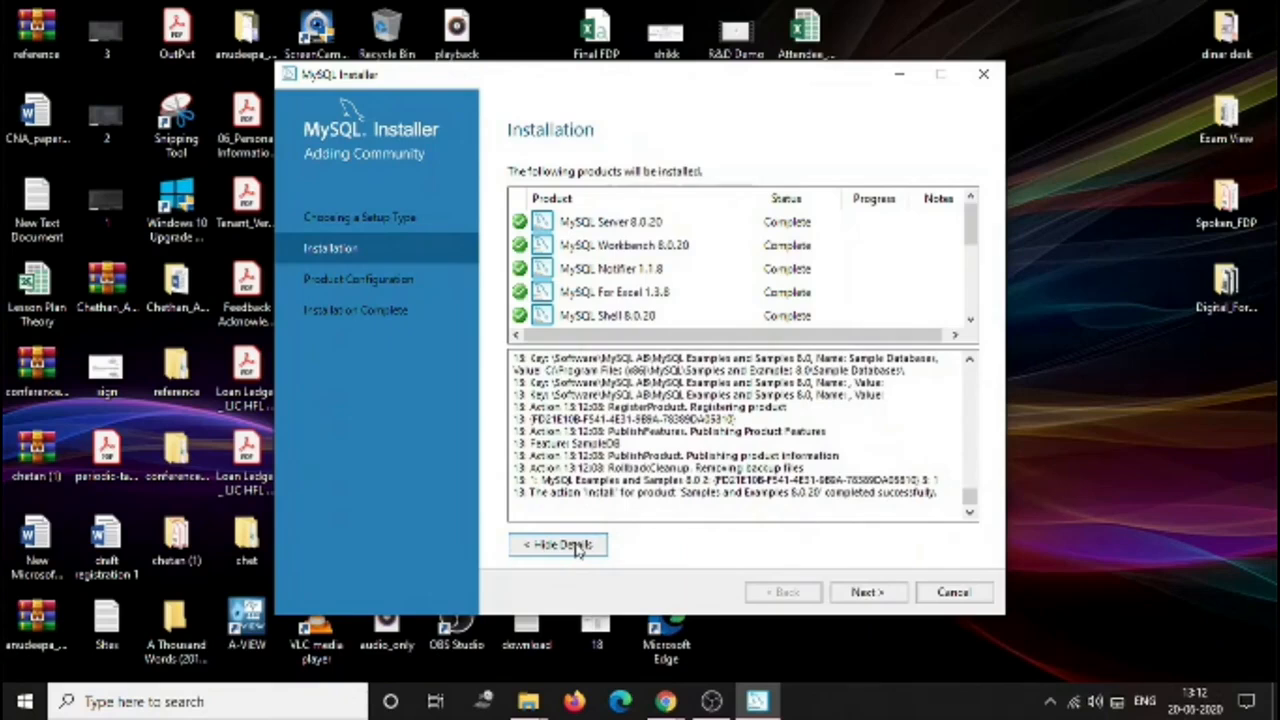
{"action": "left_click", "coordinate": [578, 547]}
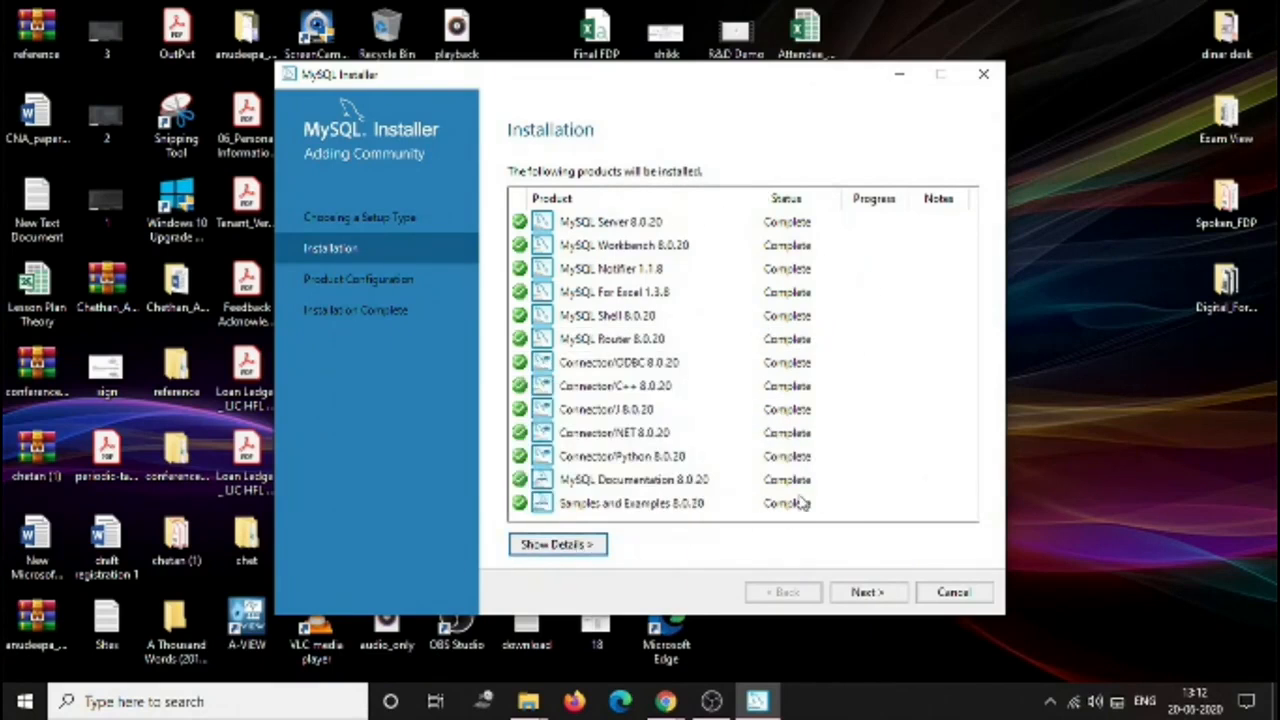
Configure MySQL Server as a standalone Development Computer on TCP/IP port 3306 with strong password encryption
{"action": "left_click", "coordinate": [876, 603]}
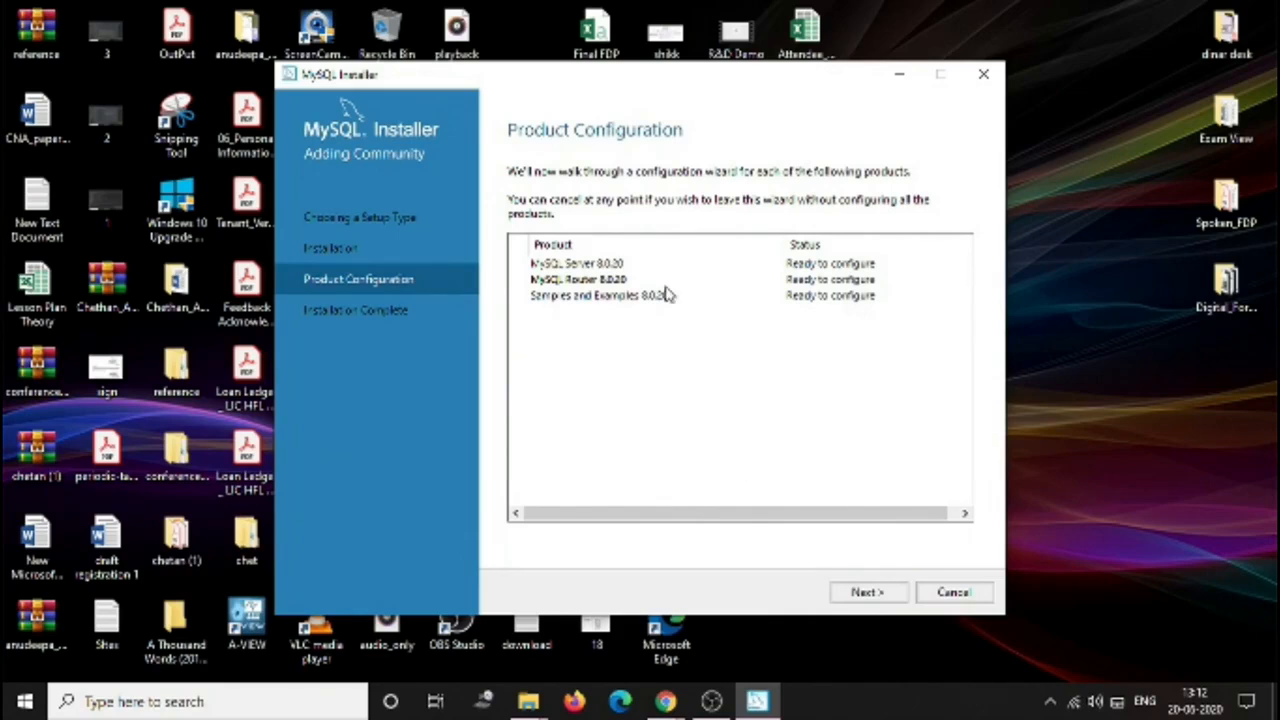
{"action": "left_click", "coordinate": [866, 592]}
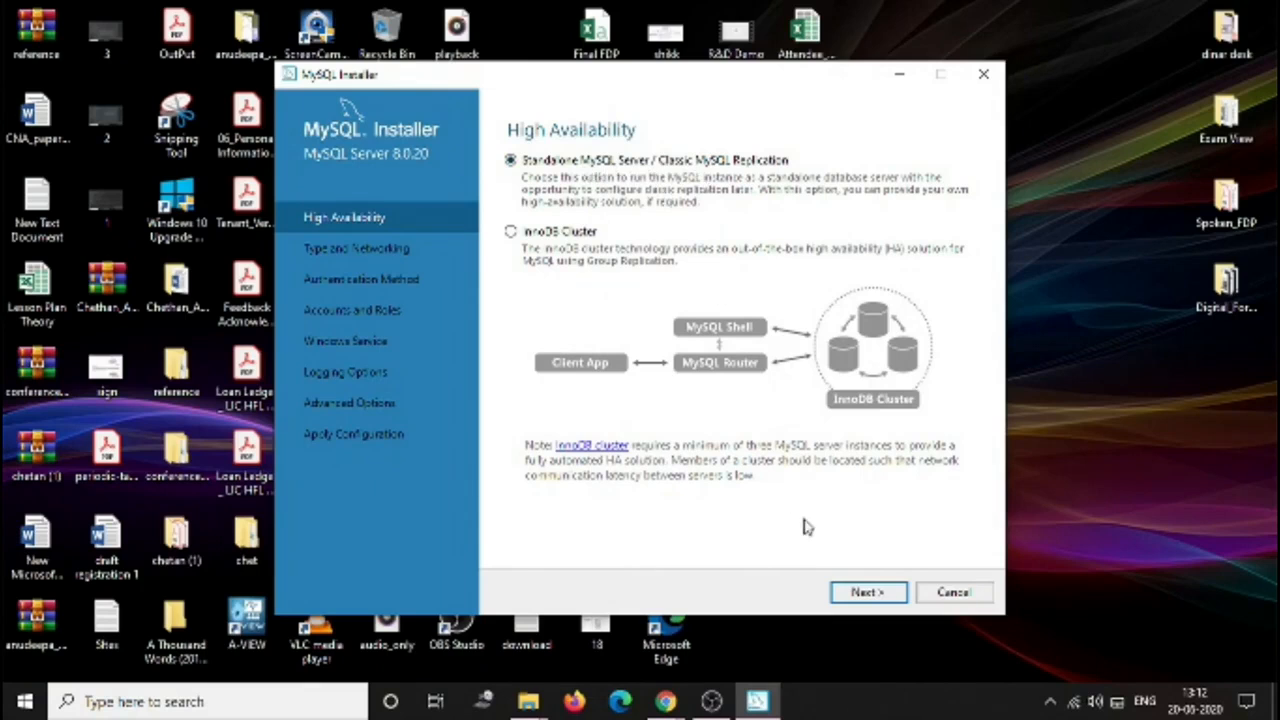
{"action": "left_click", "coordinate": [866, 594]}
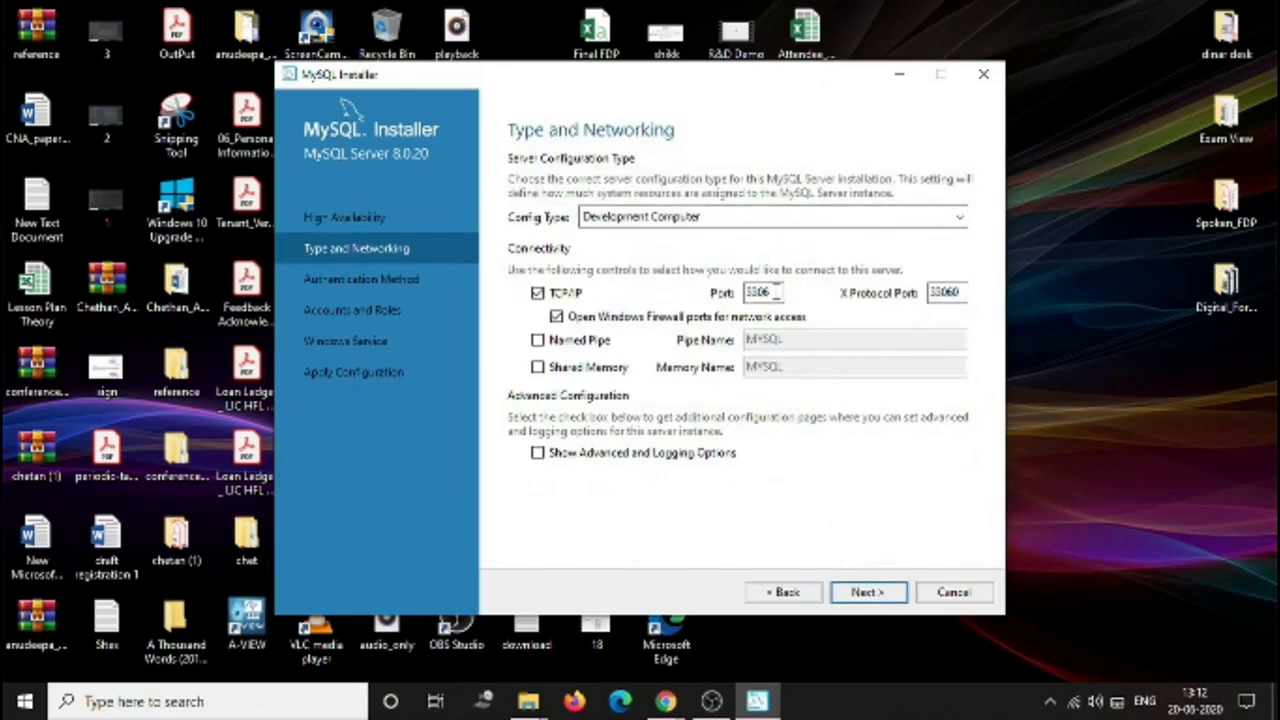
{"action": "left_click_drag", "start_coordinate": [774, 292], "coordinate": [744, 292]}
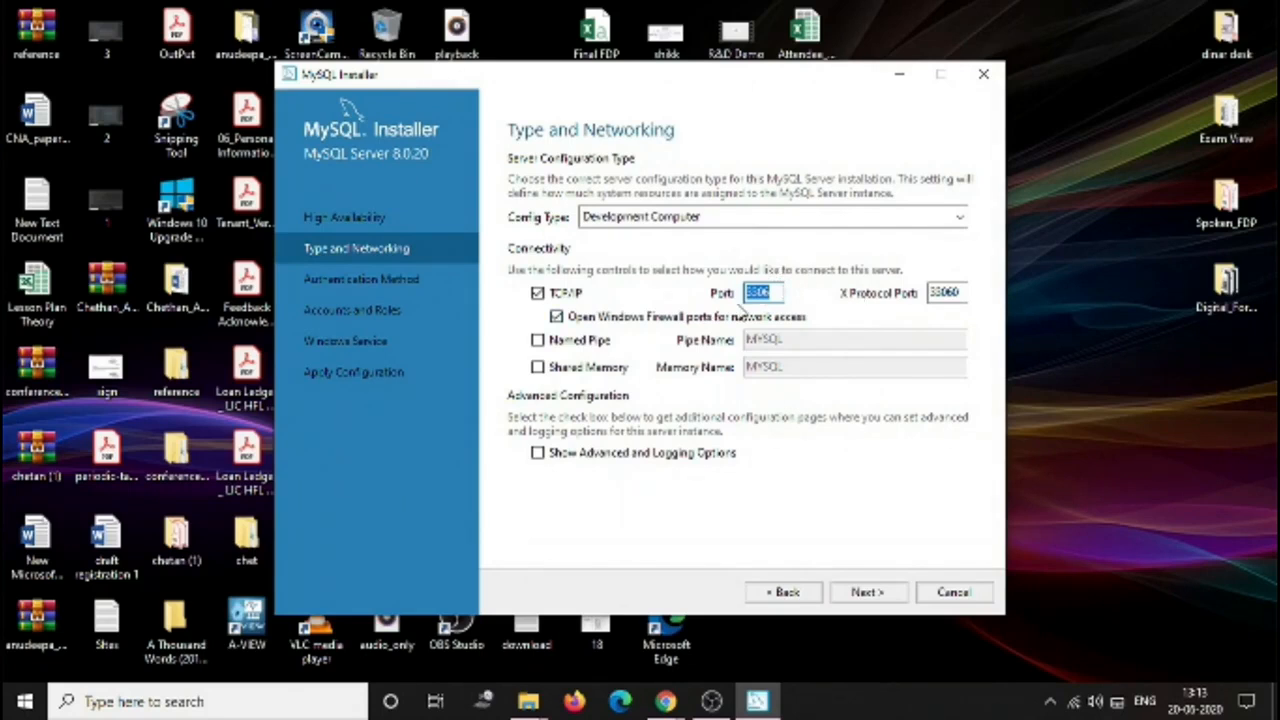
{"action": "left_click", "coordinate": [775, 291]}
{"action": "left_click", "coordinate": [866, 593]}
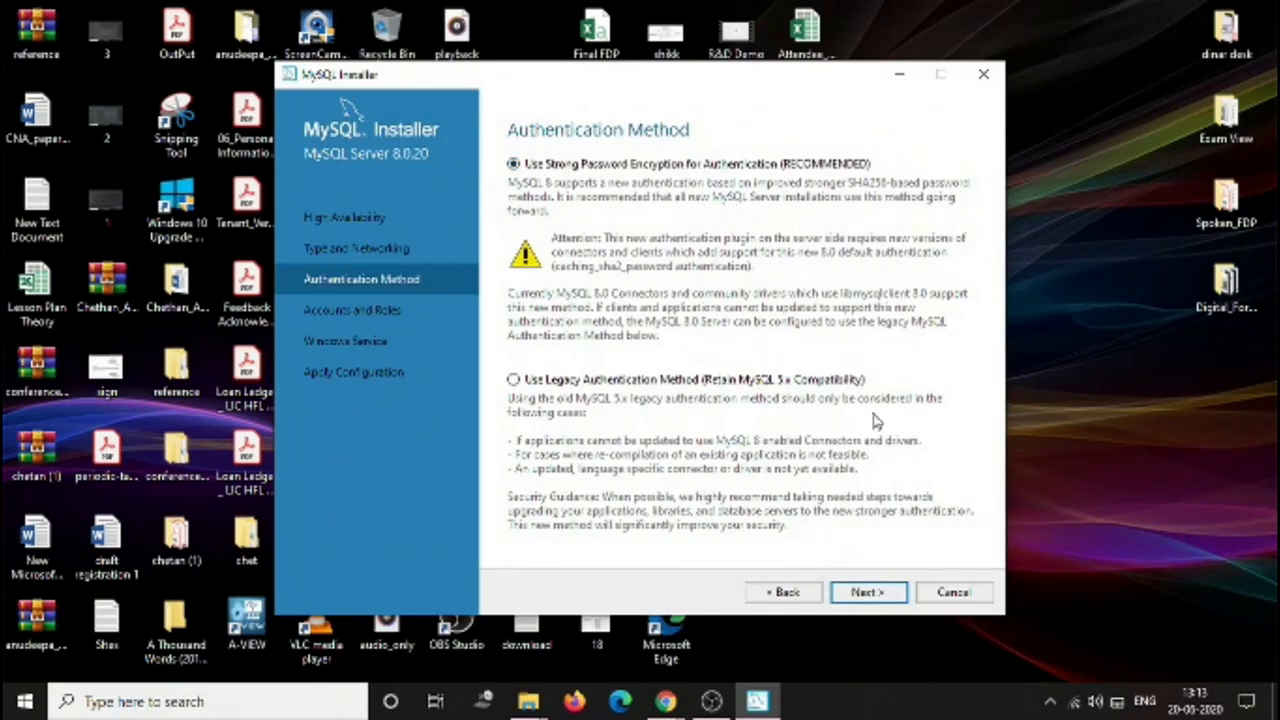
{"action": "left_click", "coordinate": [866, 593]}
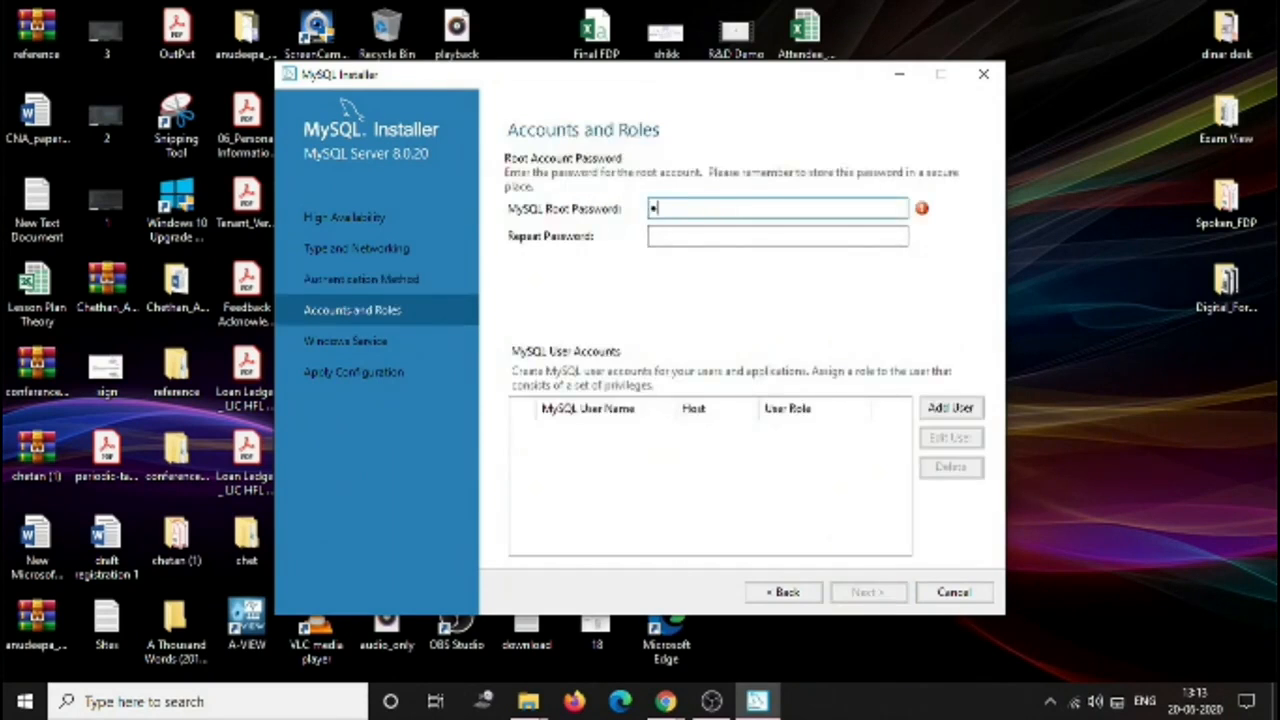
Set the MySQL root account password, enter it again in the repeat field, and accept the accounts settings
{"action": "left_click", "coordinate": [740, 236]}
{"action": "type", "text": "••••"}
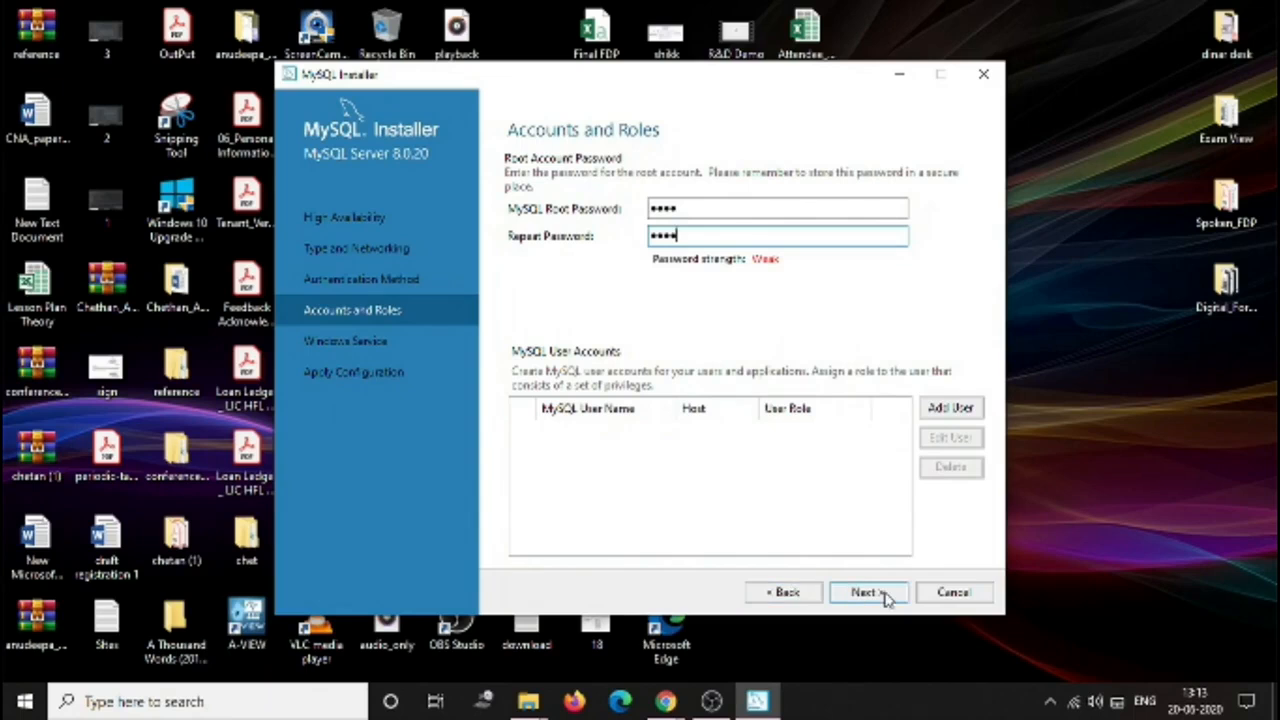
{"action": "left_click", "coordinate": [867, 594]}
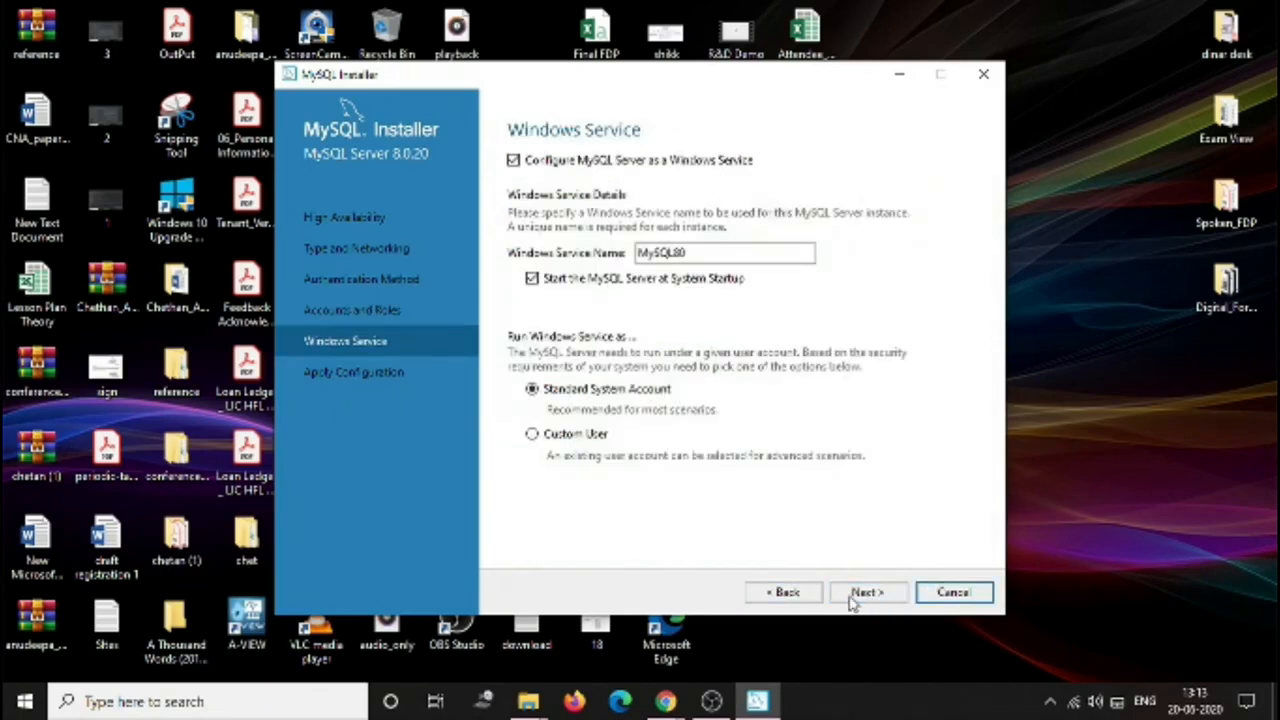
Return to the accounts settings, review the host and role options for a new MySQL user, and cancel adding one
{"action": "left_click", "coordinate": [785, 593]}
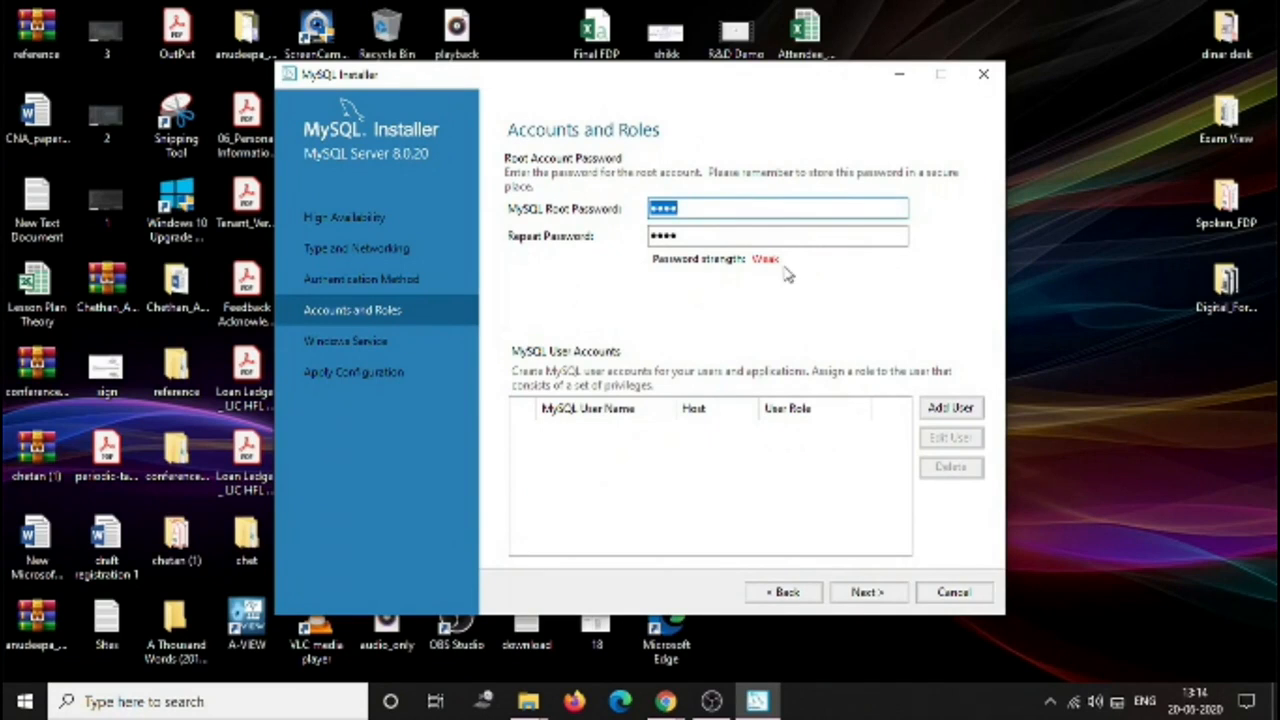
{"action": "left_click", "coordinate": [966, 409]}
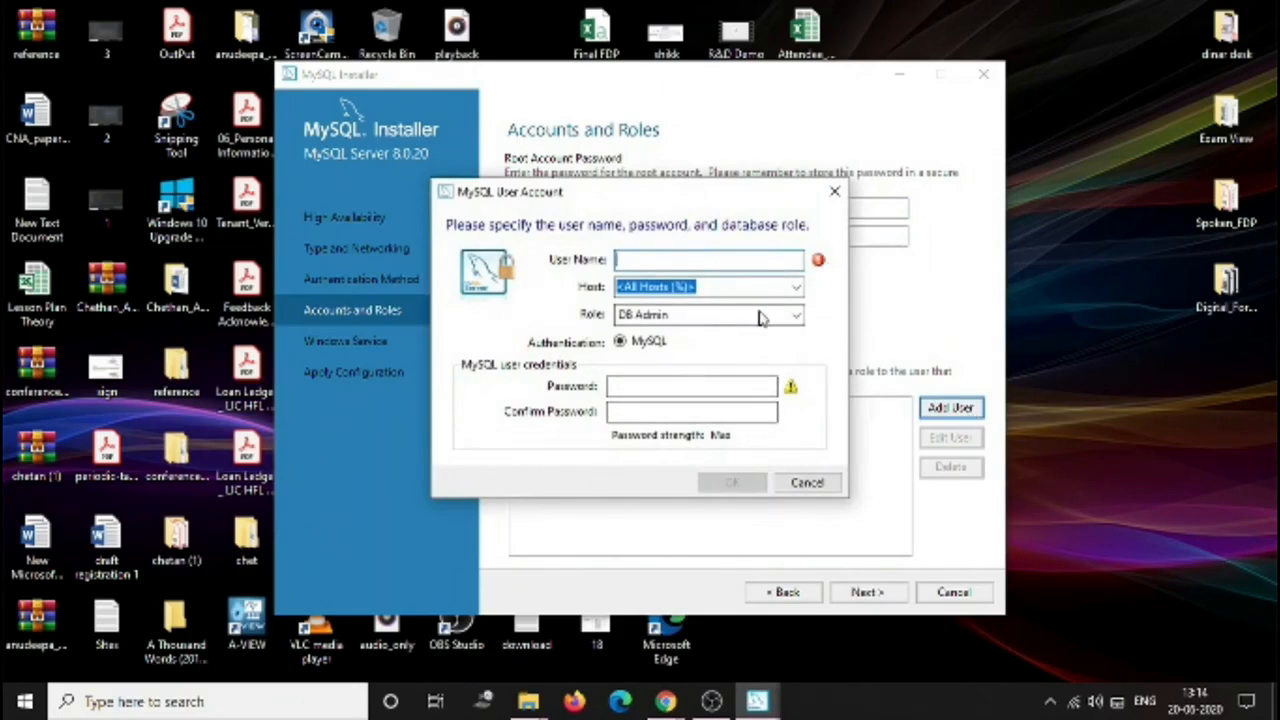
{"action": "left_click", "coordinate": [796, 287]}
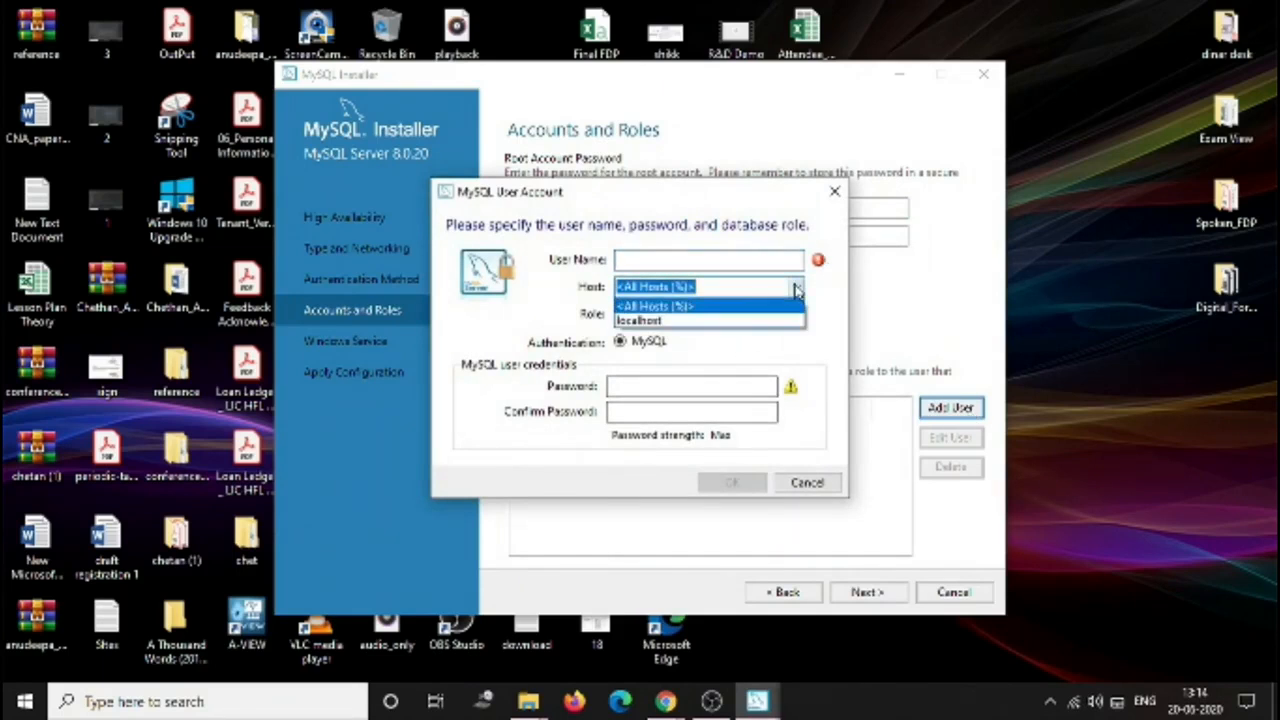
{"action": "left_click", "coordinate": [796, 289]}
{"action": "left_click", "coordinate": [796, 315]}
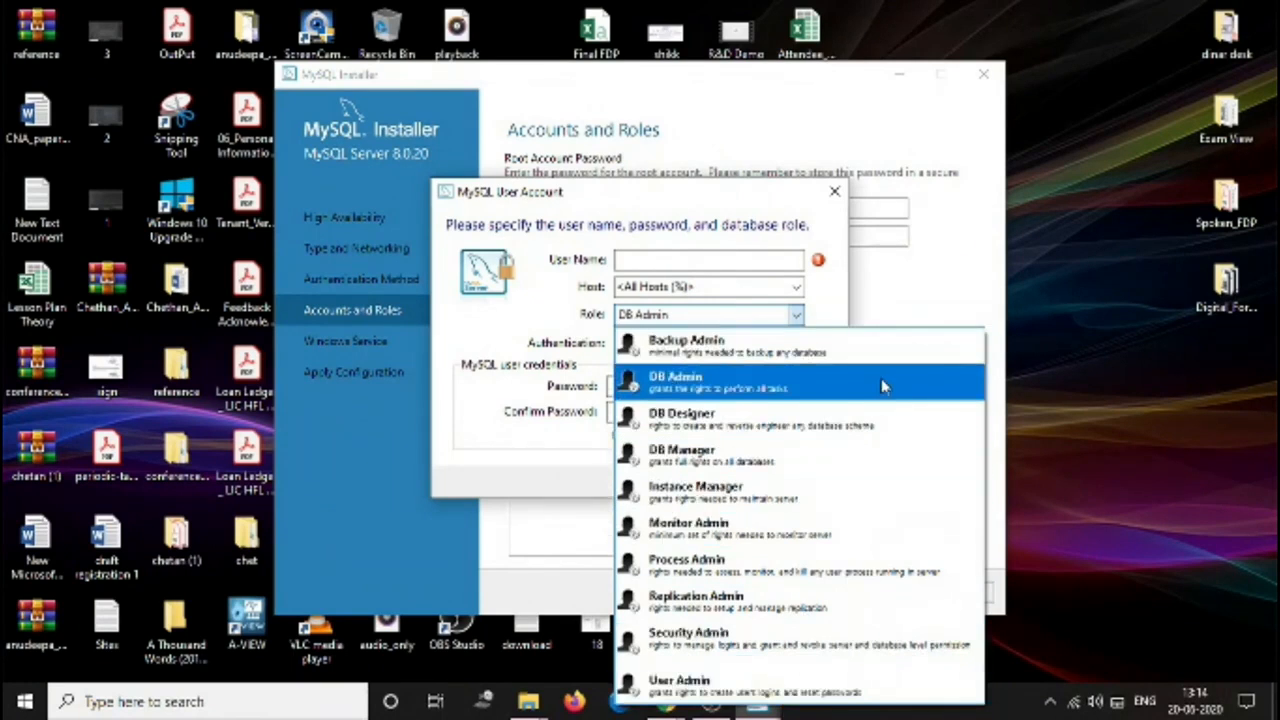
{"action": "left_click", "coordinate": [852, 392]}
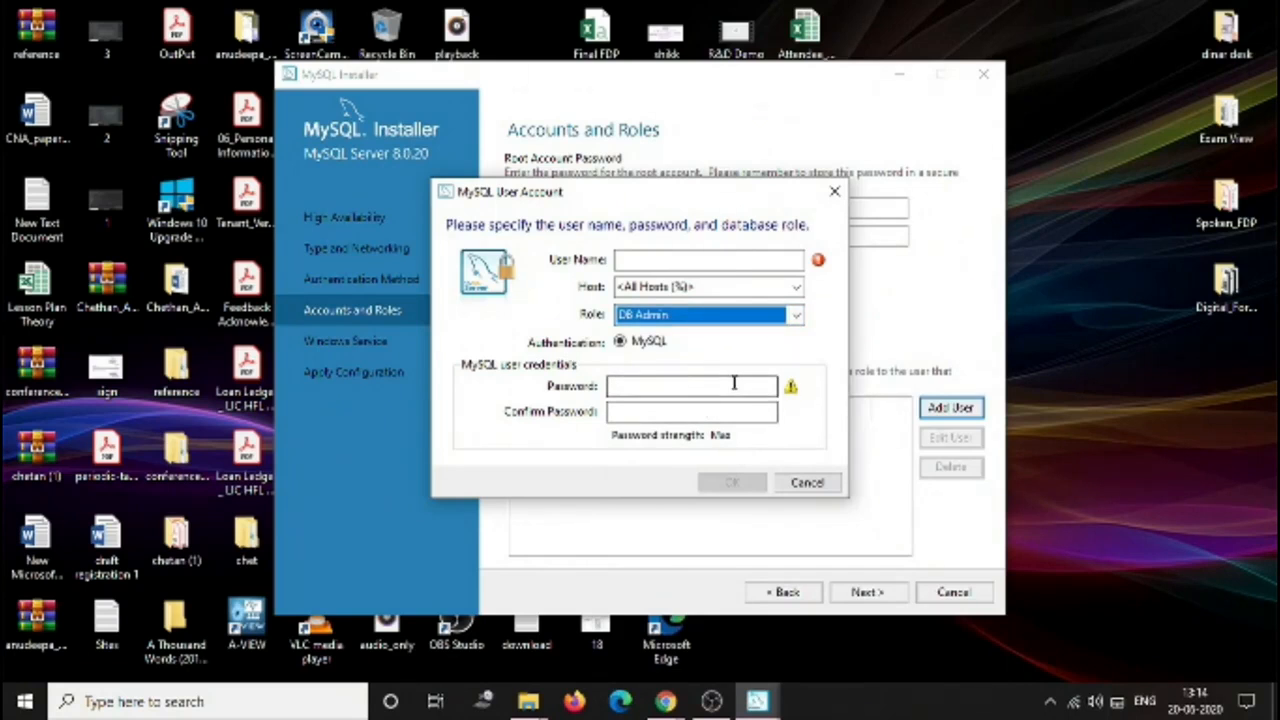
{"action": "left_click", "coordinate": [807, 484]}
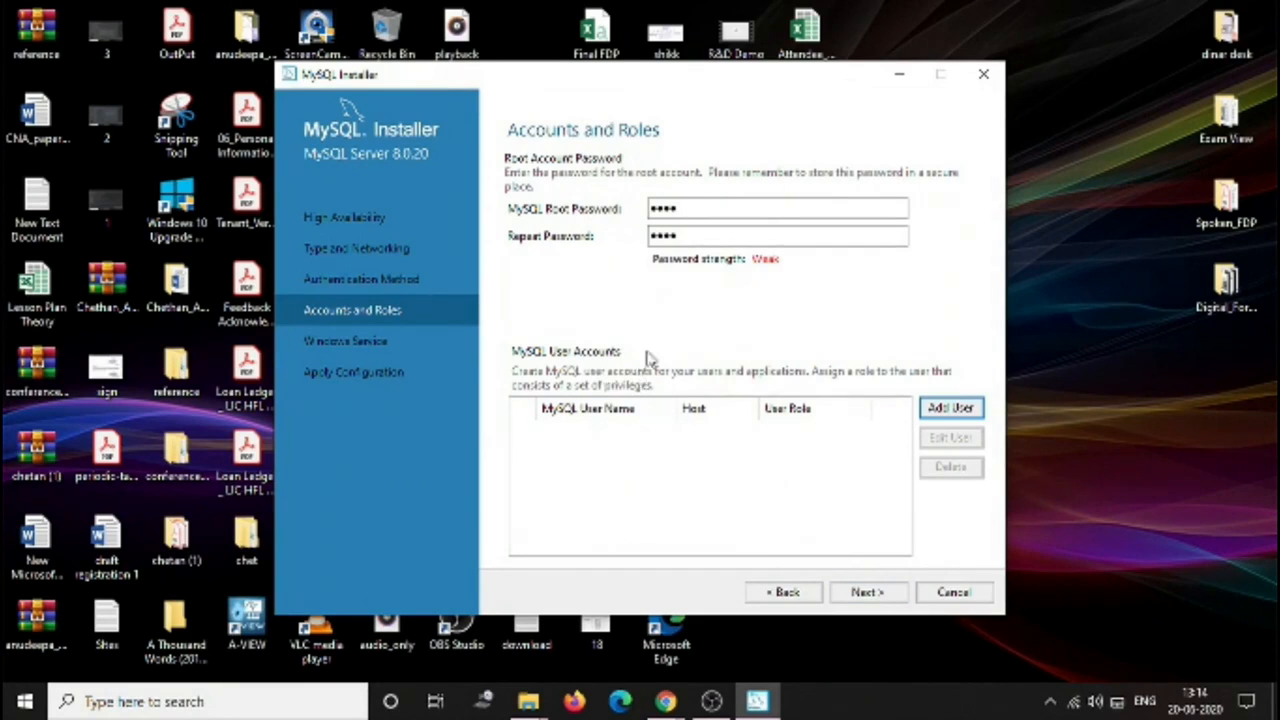
Keep MySQL80 as a Windows service starting at system startup under the Standard System Account, and apply the server configuration
{"action": "left_click", "coordinate": [866, 593]}
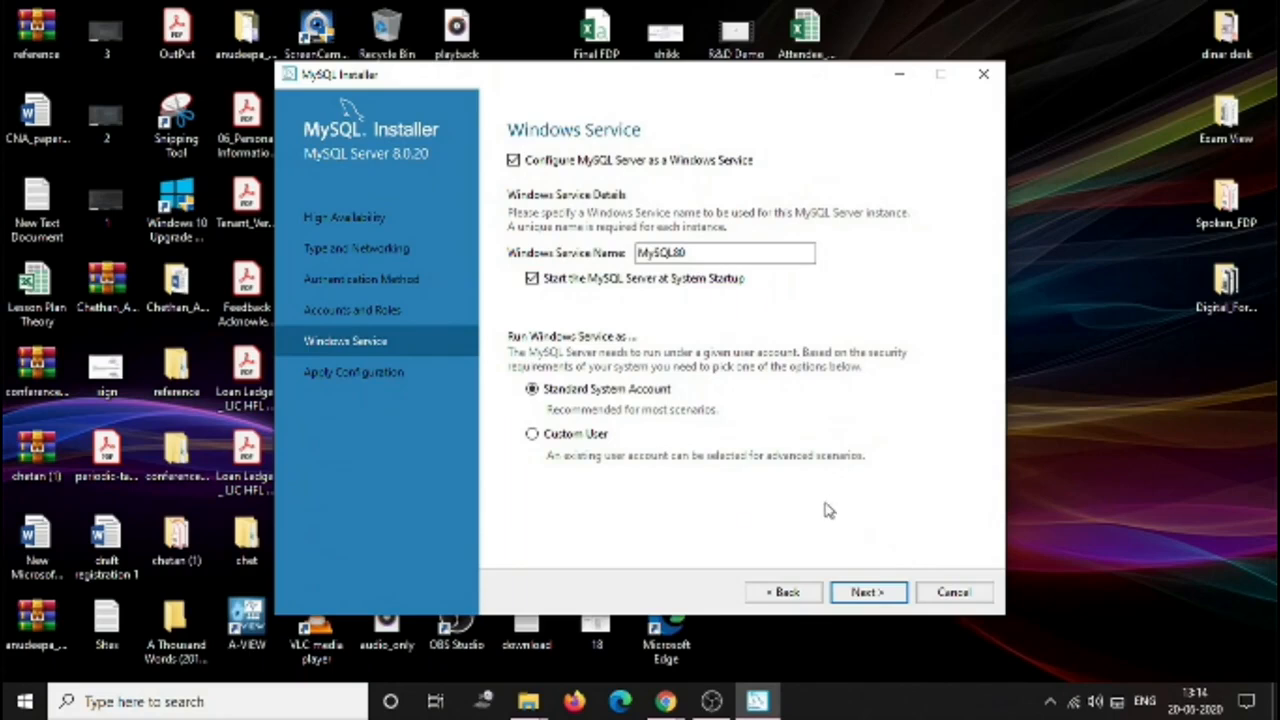
{"action": "left_click", "coordinate": [885, 593]}
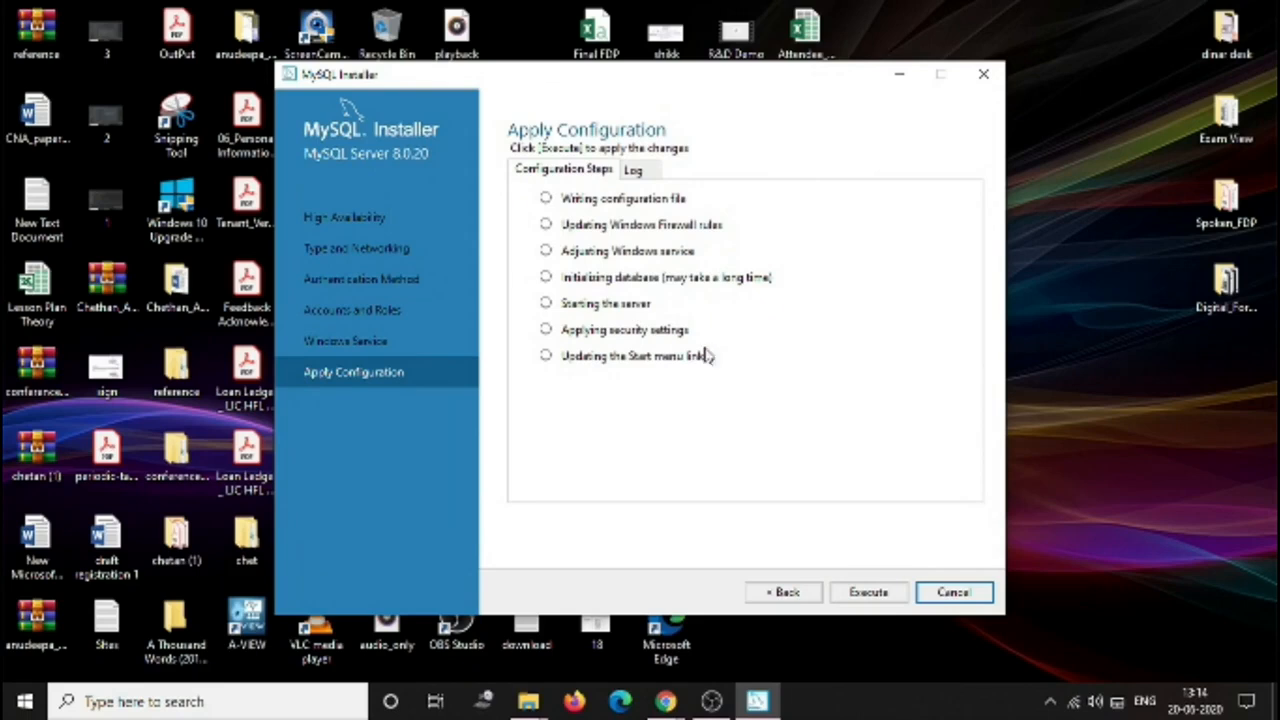
{"action": "left_click", "coordinate": [870, 593]}
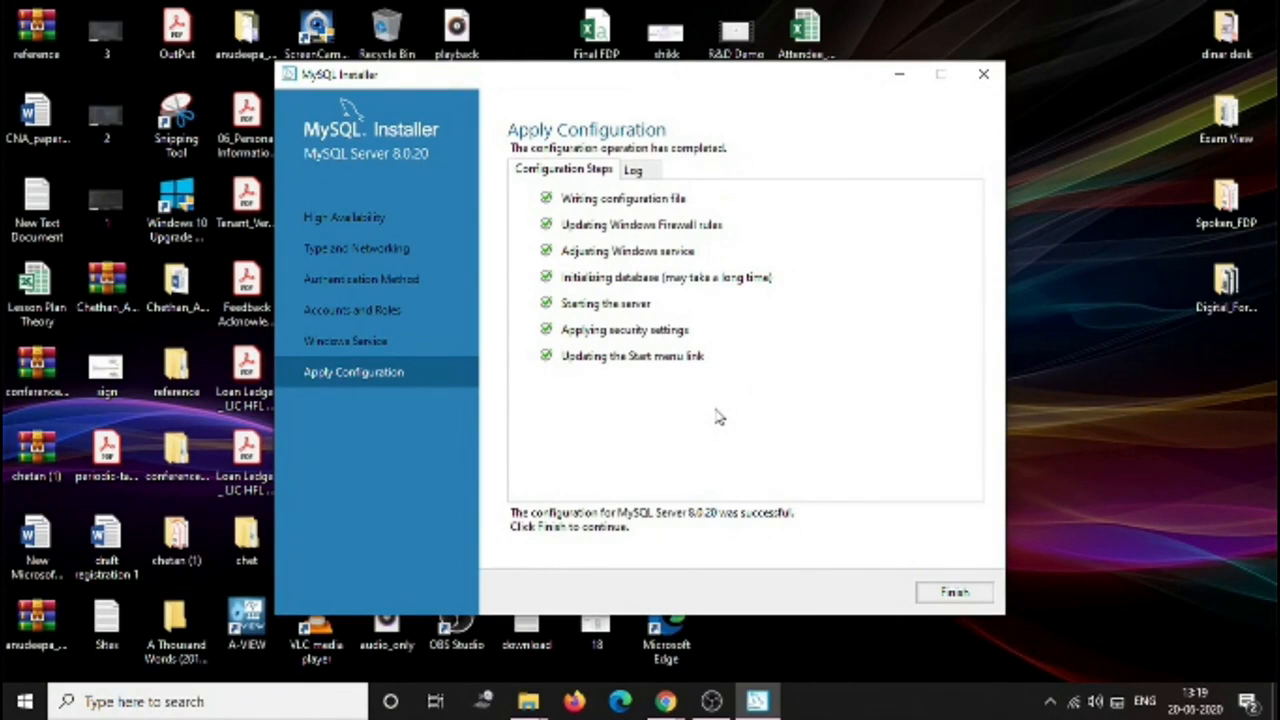
{"action": "left_click", "coordinate": [975, 594]}
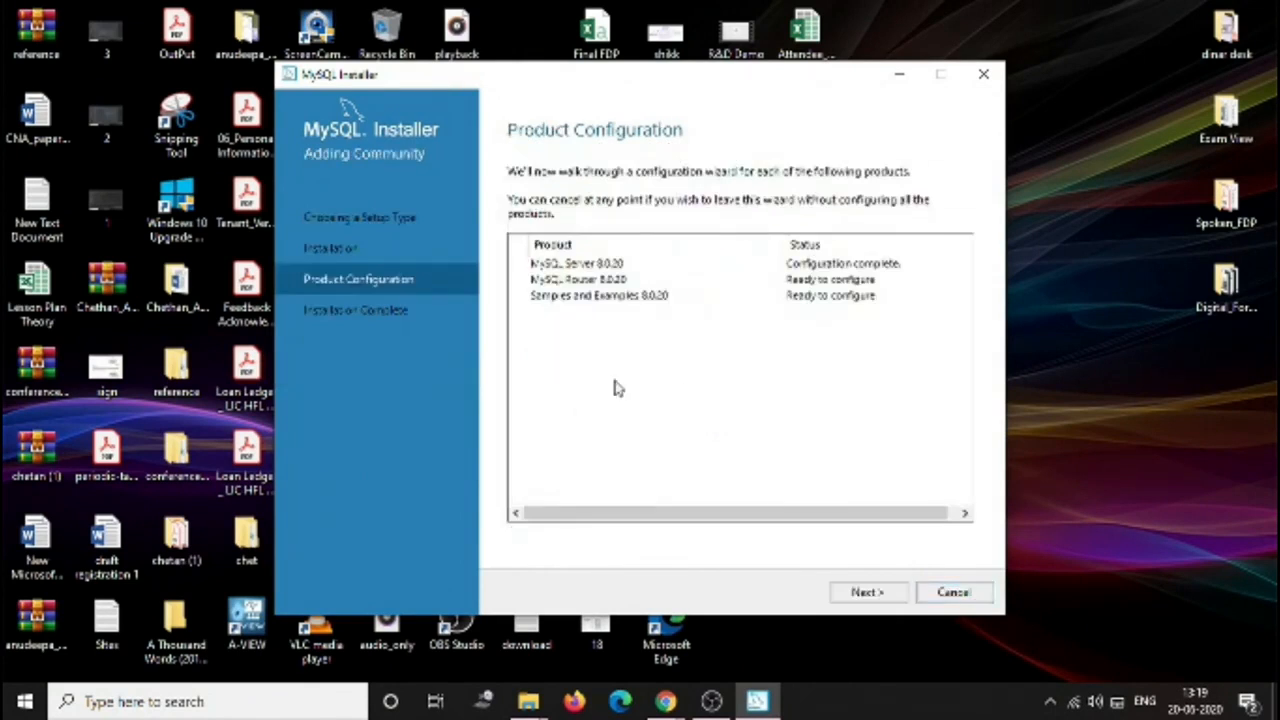
Finish the MySQL Router configuration without bootstrapping it for InnoDB cluster, and proceed to configuring Samples and Examples
{"action": "left_click", "coordinate": [857, 600]}
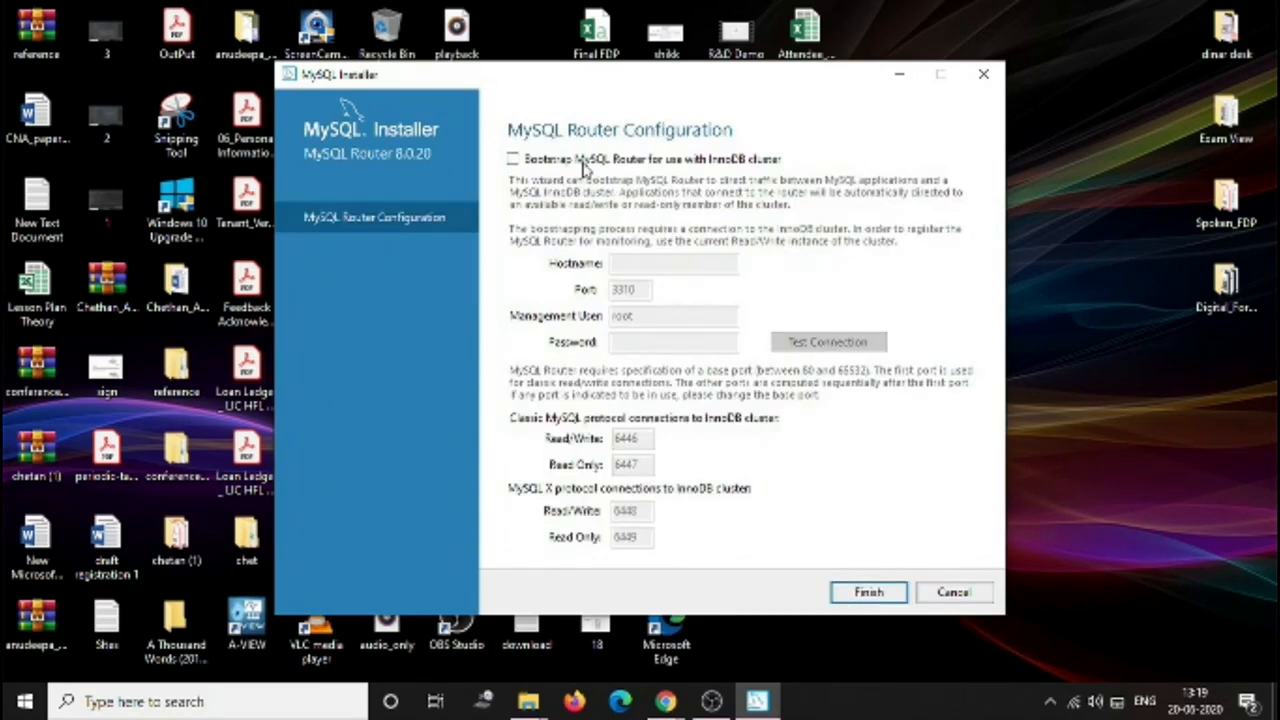
{"action": "left_click", "coordinate": [655, 162]}
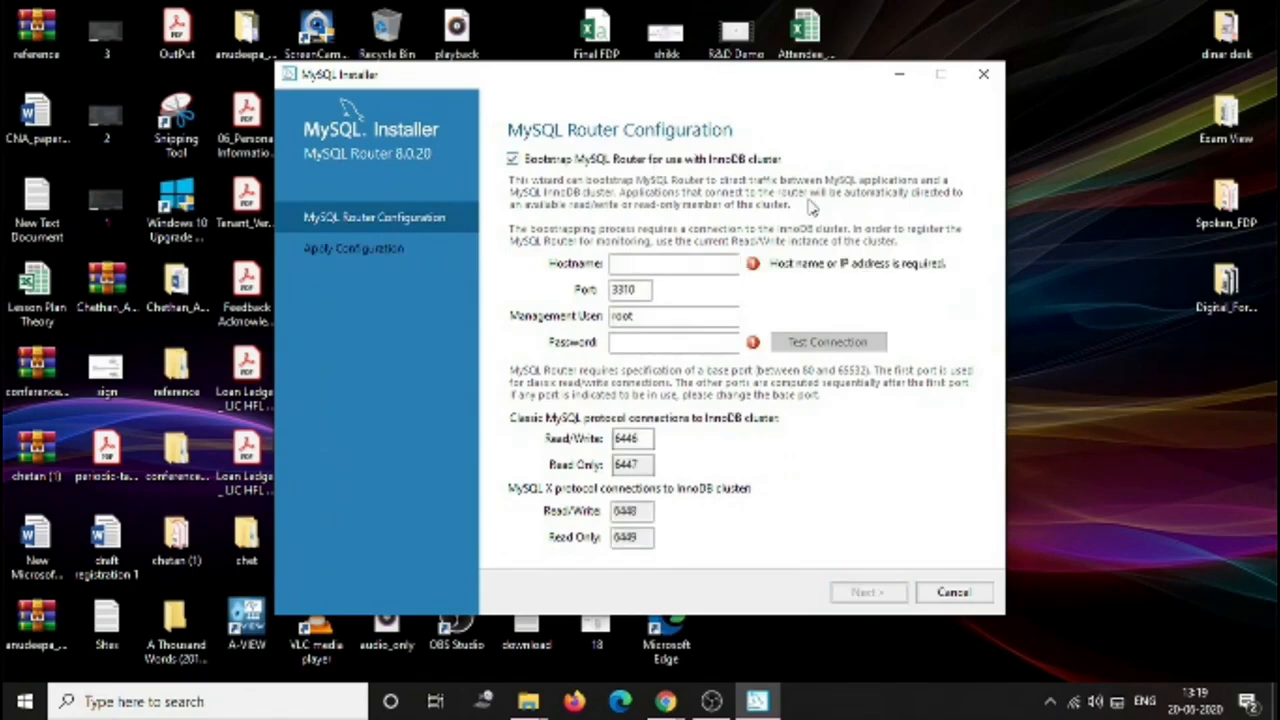
{"action": "left_click", "coordinate": [640, 160]}
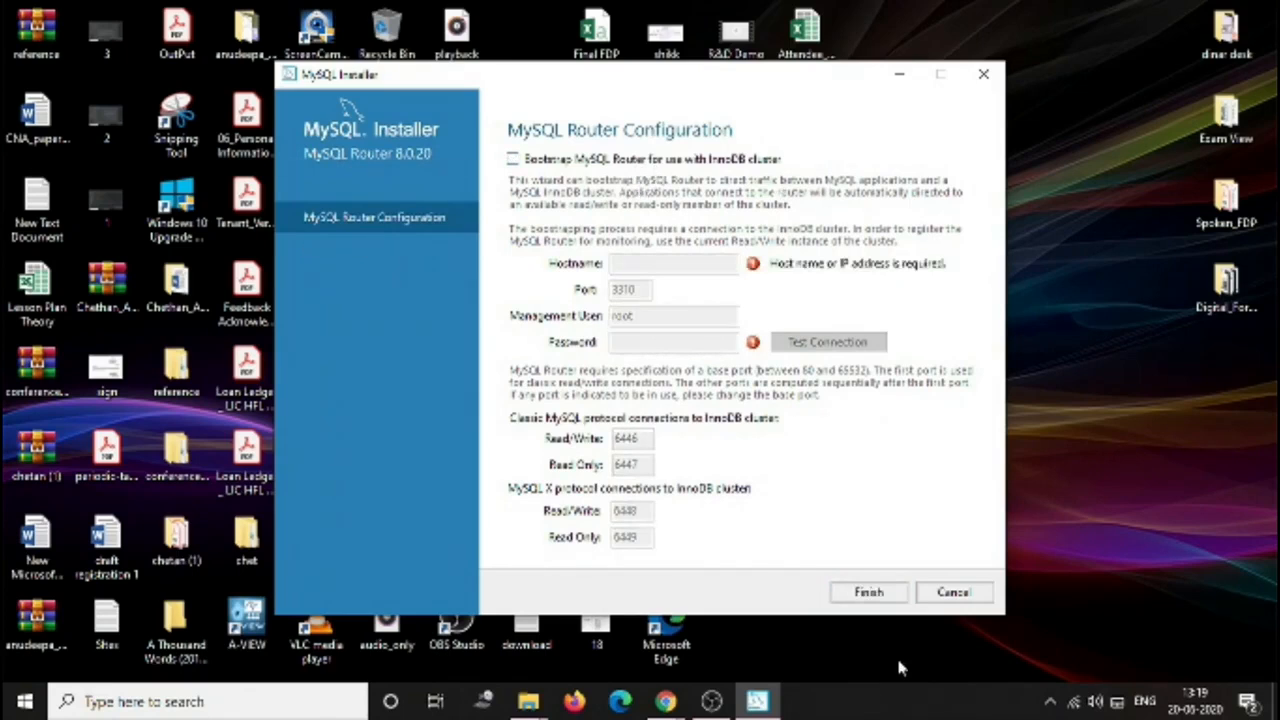
{"action": "left_click", "coordinate": [893, 596]}
{"action": "left_click", "coordinate": [880, 596]}
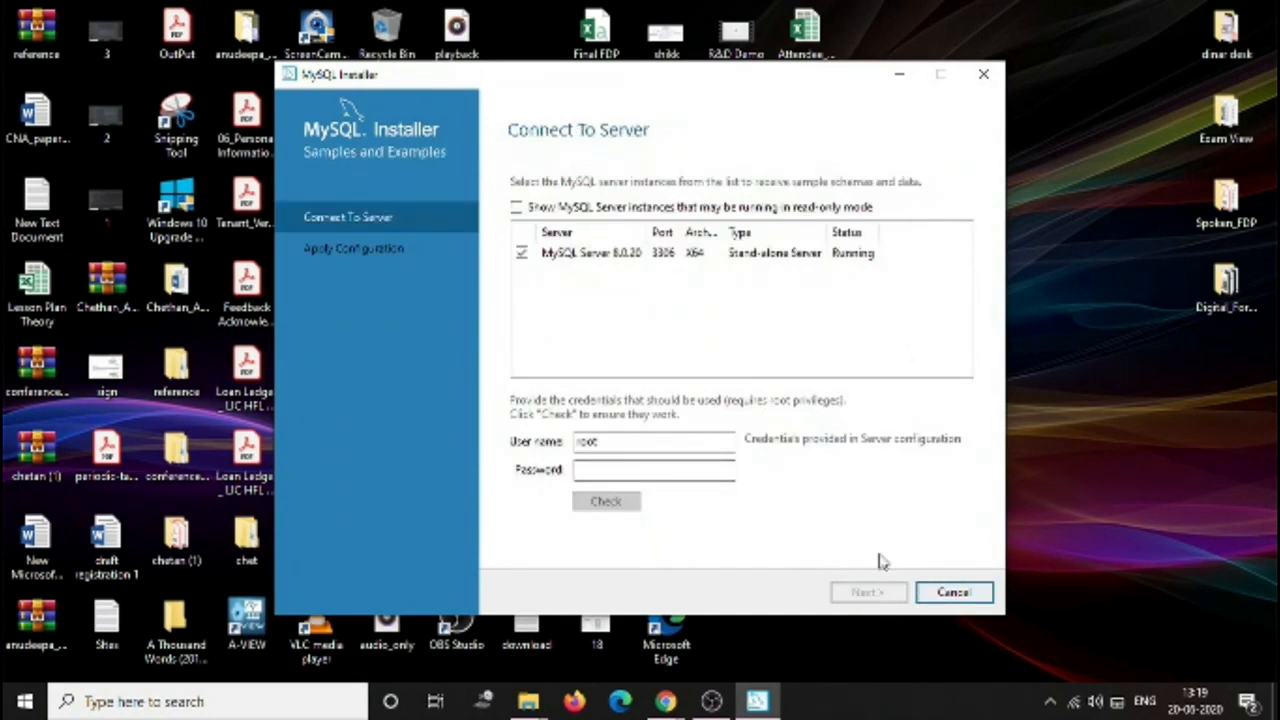
Enter the root password for MySQL Server 8.0.20, check the connection, and proceed to applying the Samples and Examples configuration
{"action": "left_click", "coordinate": [677, 469]}
{"action": "type", "text": "•••"}
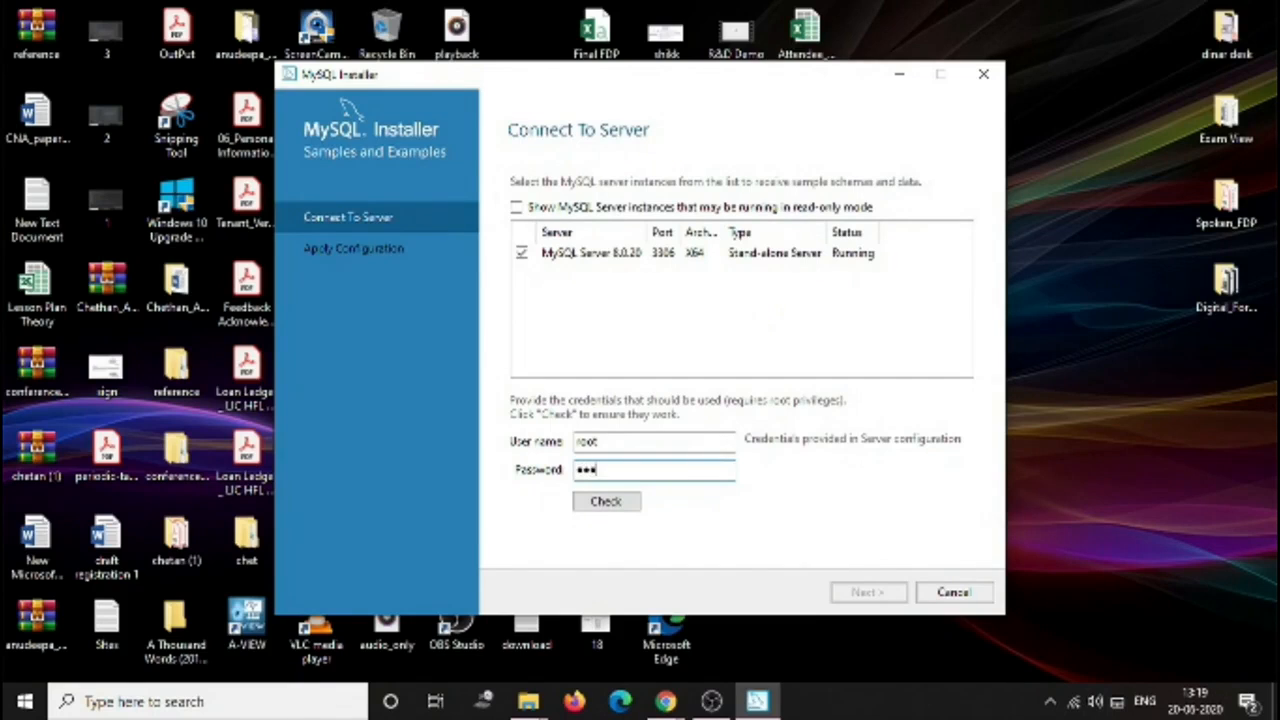
{"action": "left_click", "coordinate": [606, 501]}
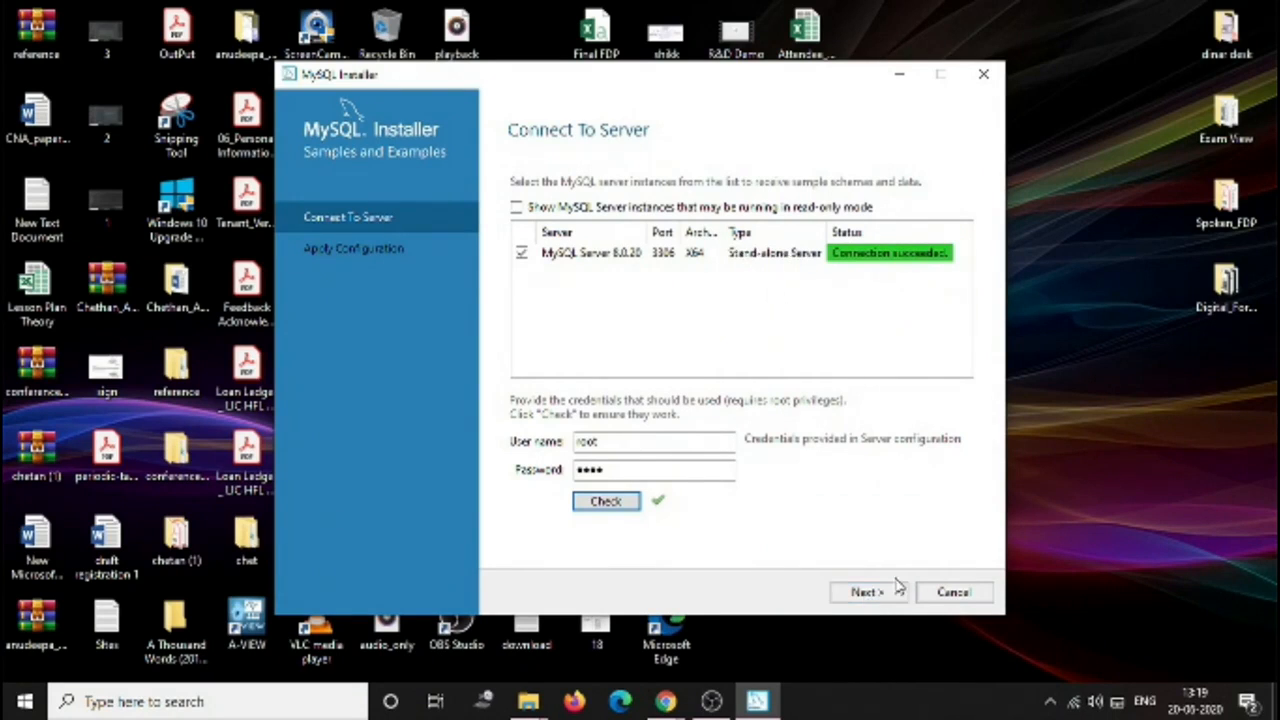
{"action": "left_click", "coordinate": [869, 592]}
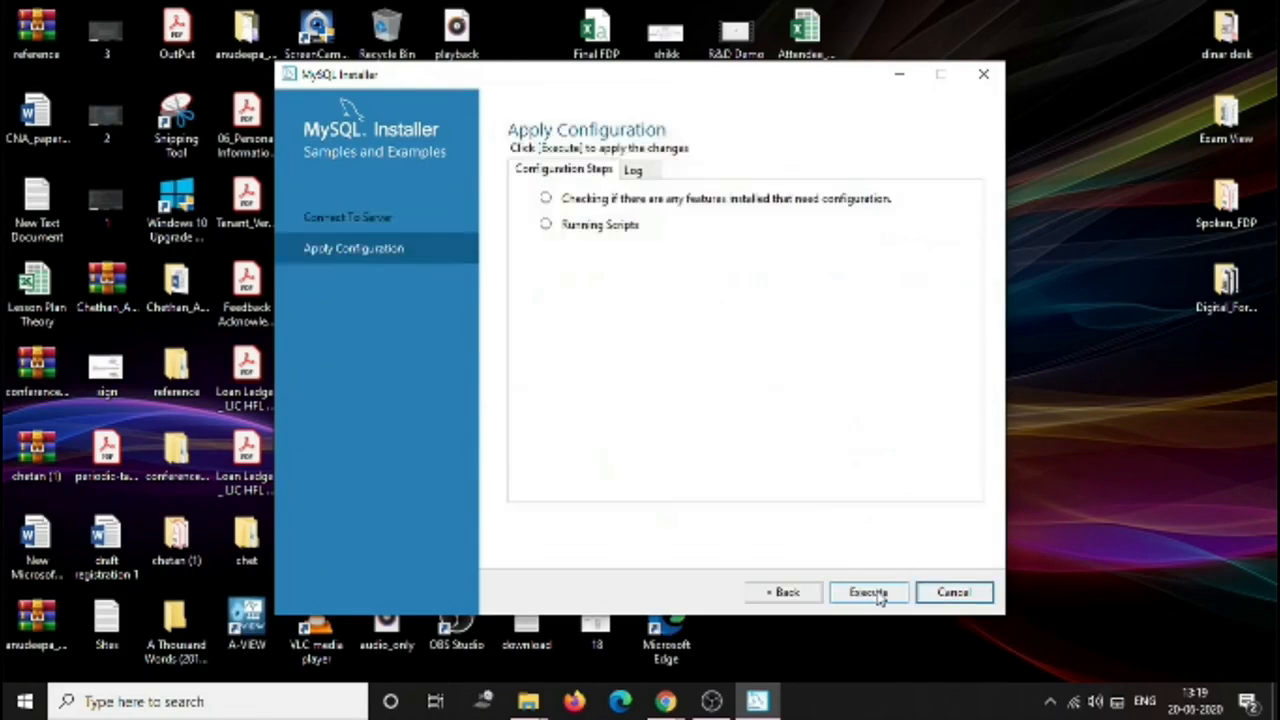
Apply the Samples and Examples configuration and check its log while the scripts run
{"action": "left_click", "coordinate": [866, 594]}
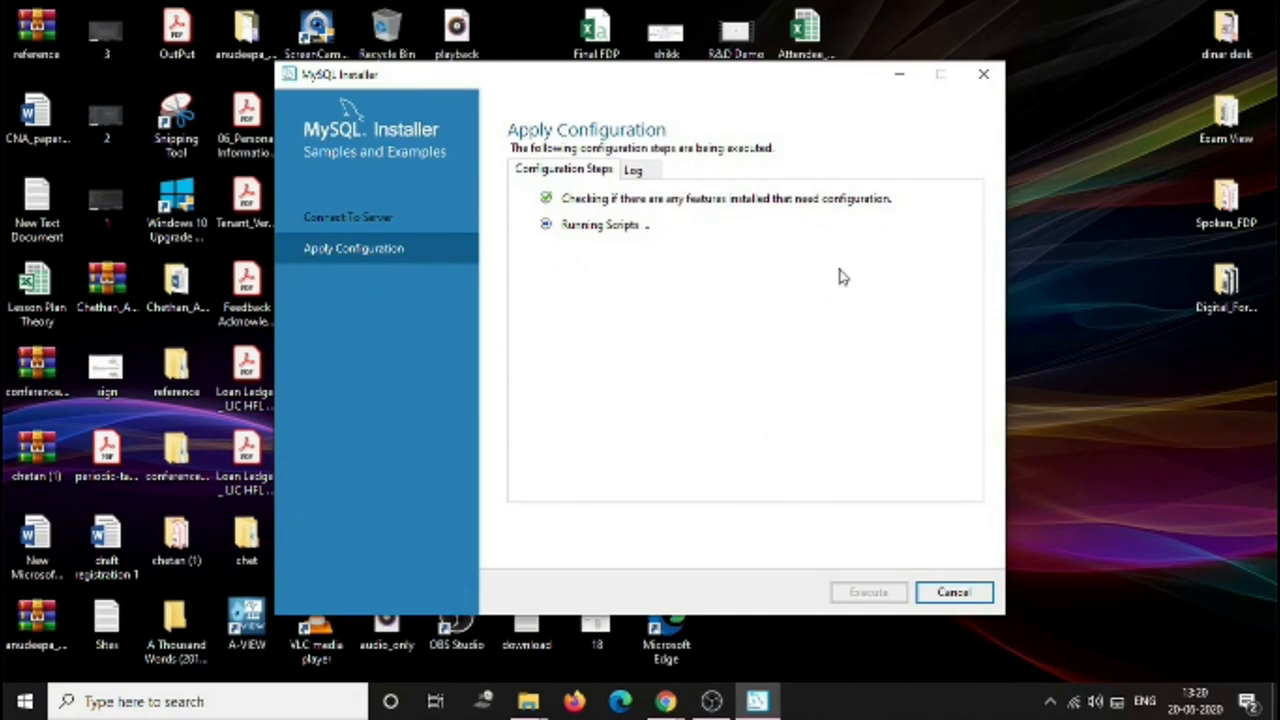
{"action": "left_click", "coordinate": [645, 170]}
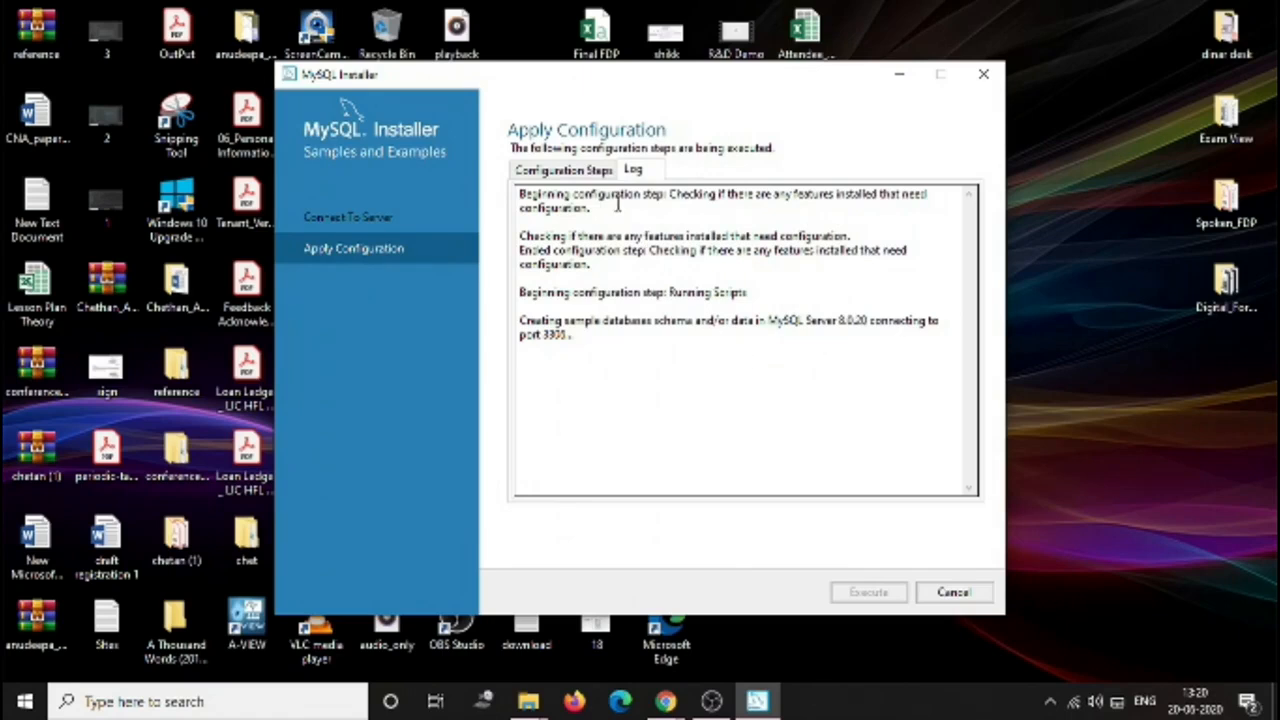
{"action": "left_click", "coordinate": [592, 174]}
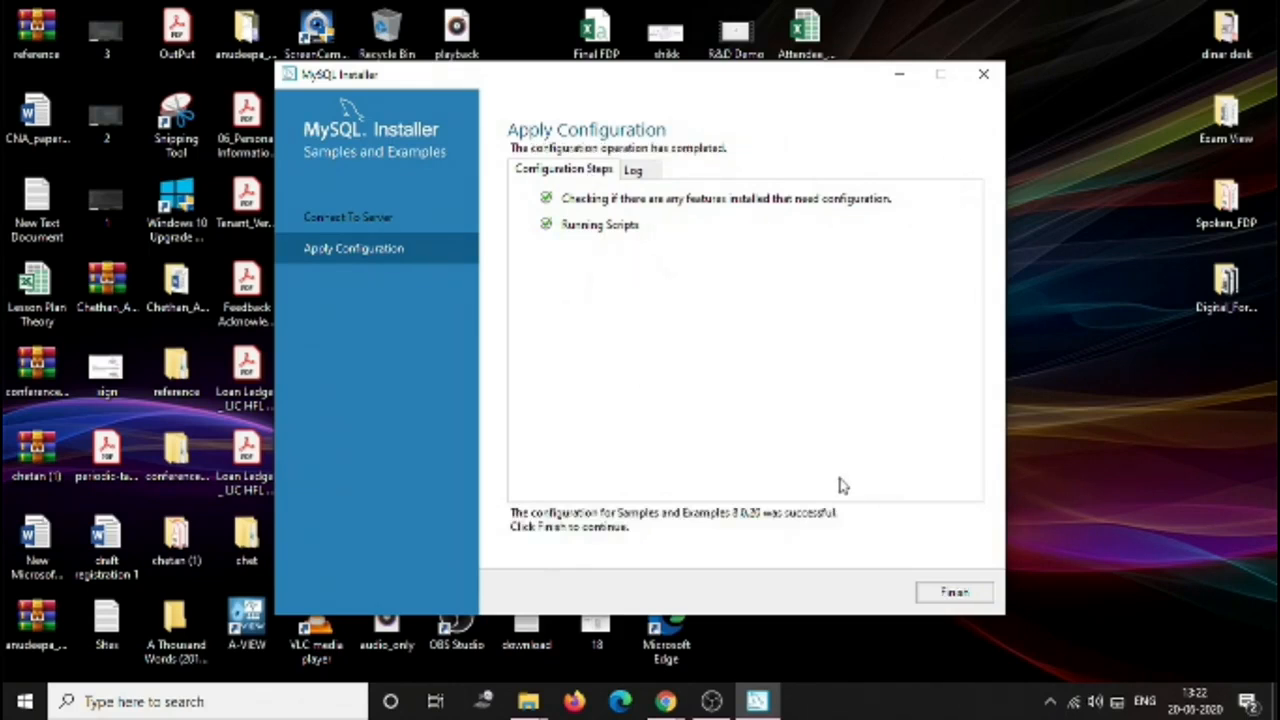
Finish the Samples and Examples configuration and complete the MySQL product installation
{"action": "left_click", "coordinate": [954, 596]}
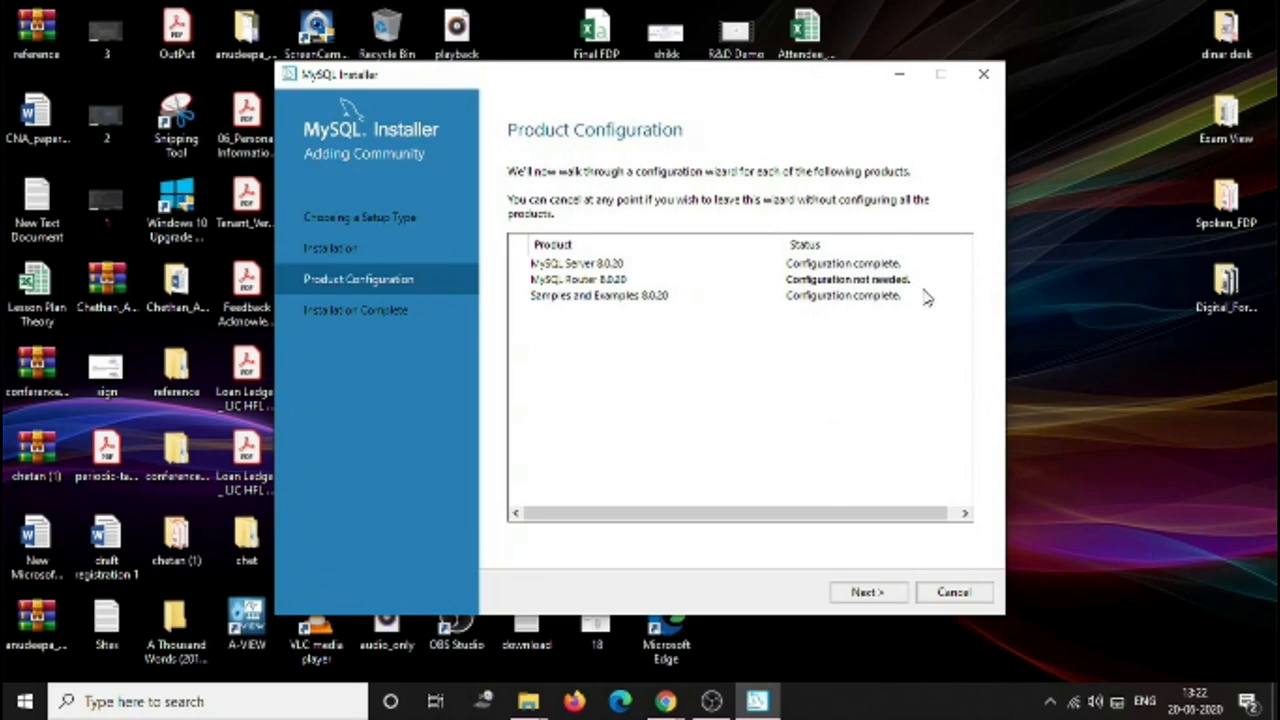
{"action": "left_click", "coordinate": [870, 598]}
{"action": "left_click", "coordinate": [962, 597]}
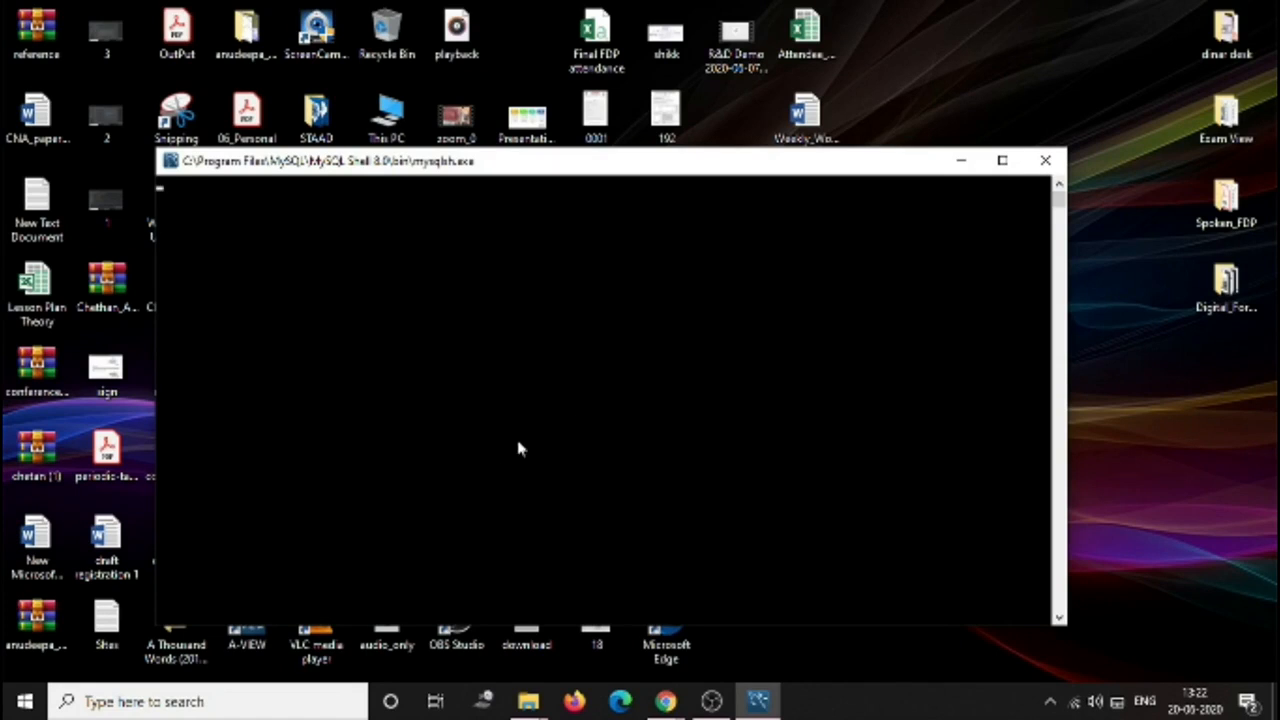
{"action": "left_click", "coordinate": [24, 702]}
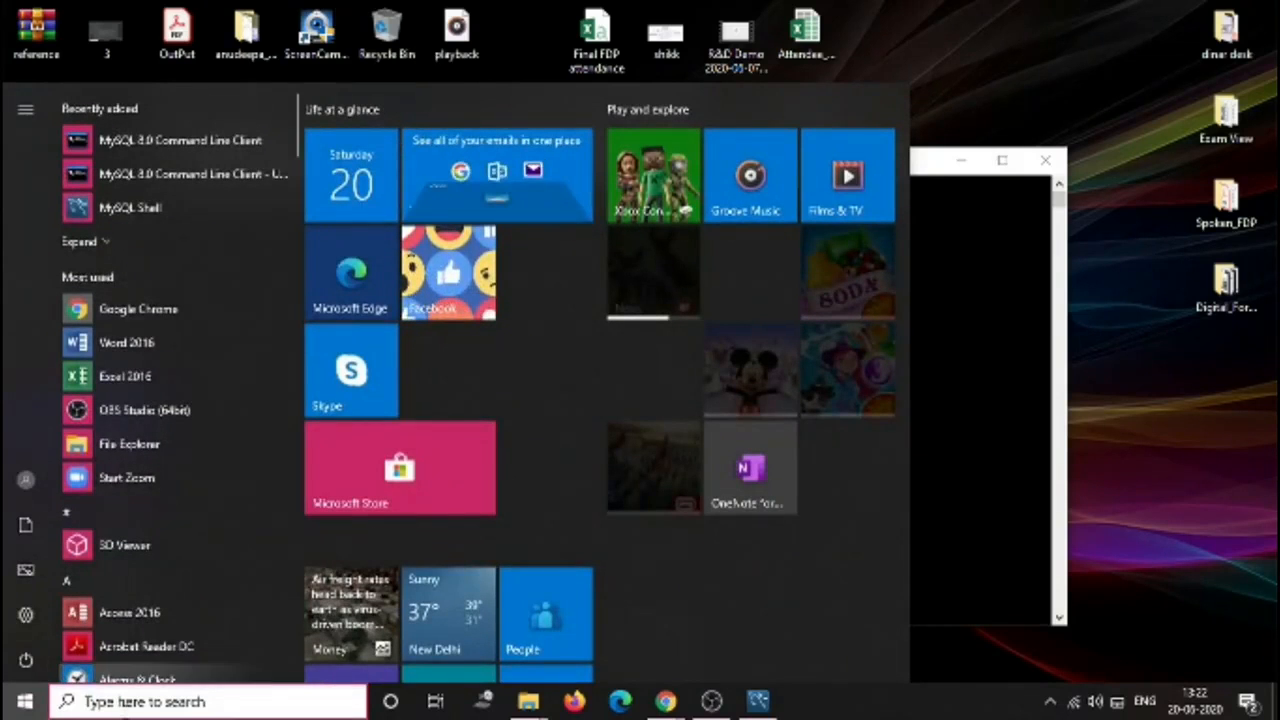
{"action": "type", "text": "m"}
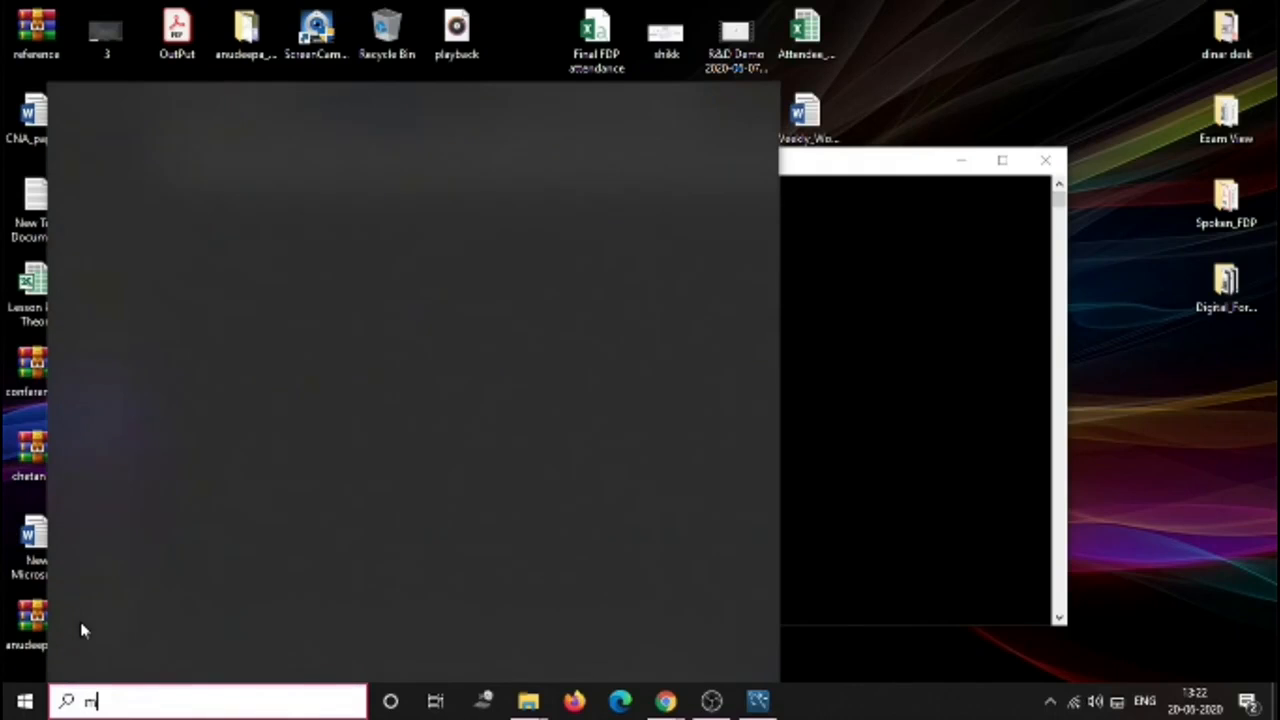
{"action": "key", "text": "BackSpace"}
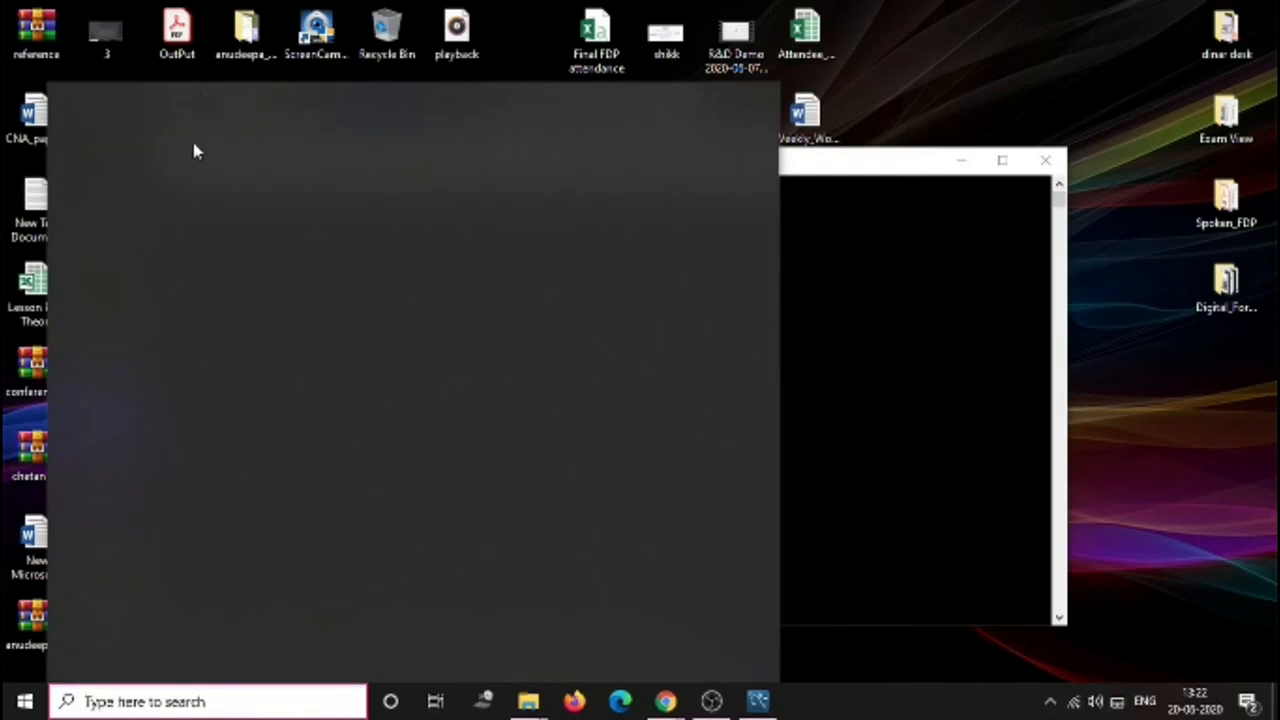
{"action": "left_click", "coordinate": [20, 708]}
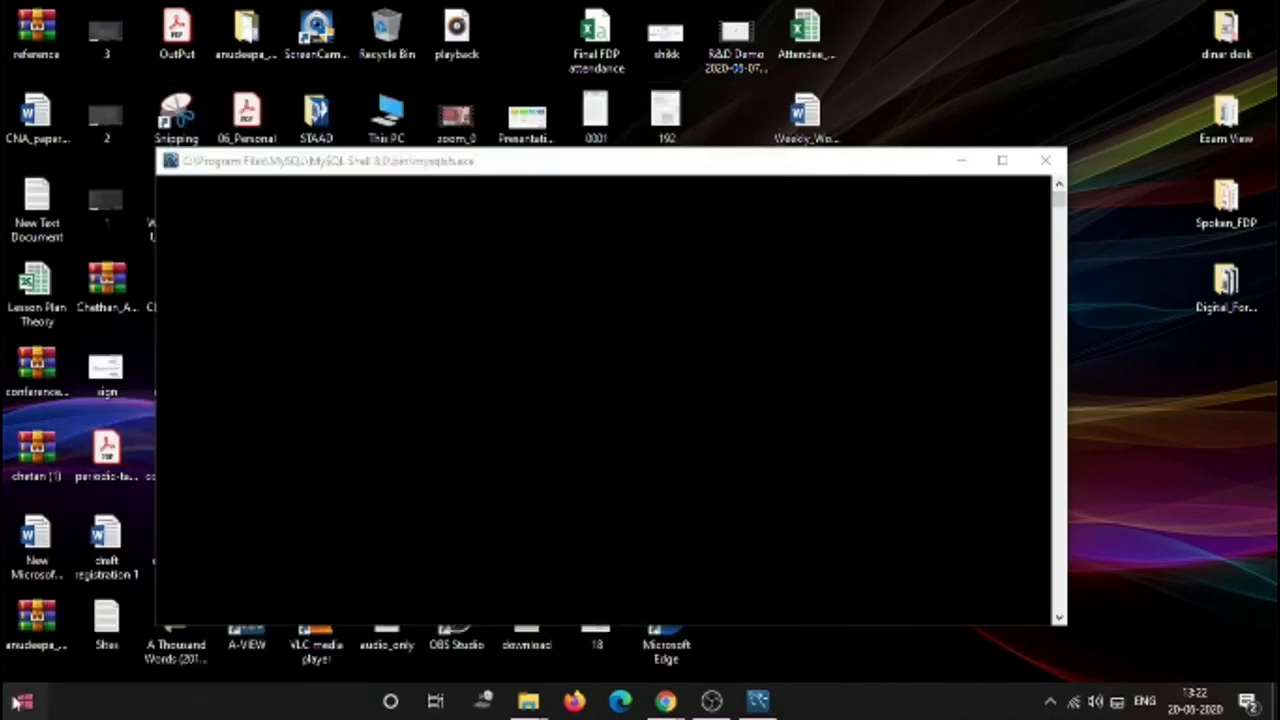
Expand the recently added Windows apps, open MySQL 8.0 Command Line Client, and log in with the root password
{"action": "left_click", "coordinate": [20, 709]}
{"action": "left_click", "coordinate": [20, 709]}
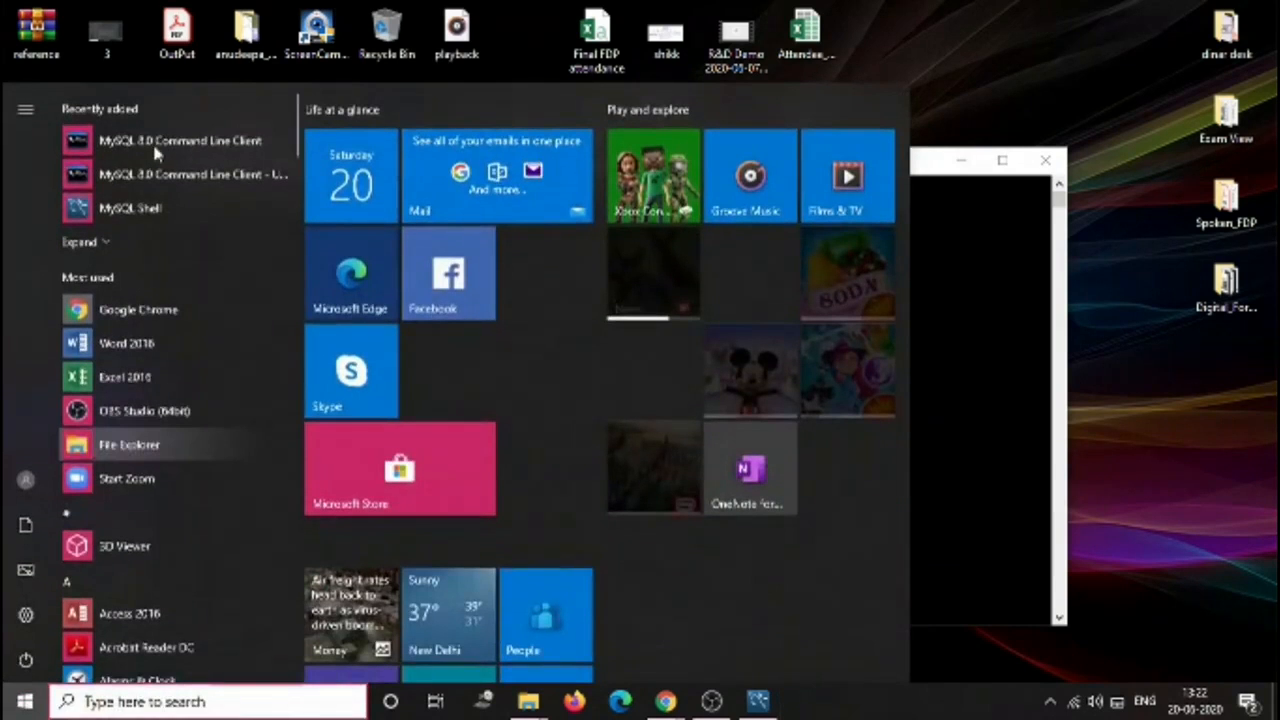
{"action": "left_click", "coordinate": [110, 245]}
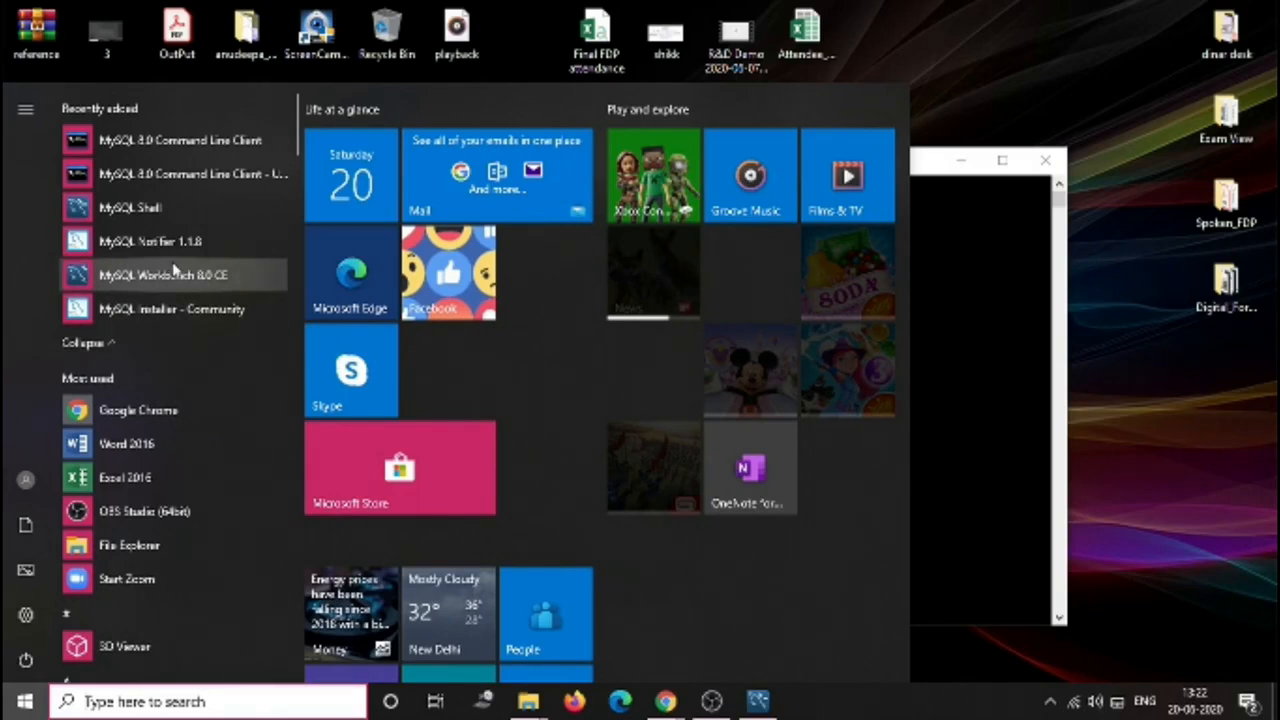
{"action": "left_click", "coordinate": [210, 148]}
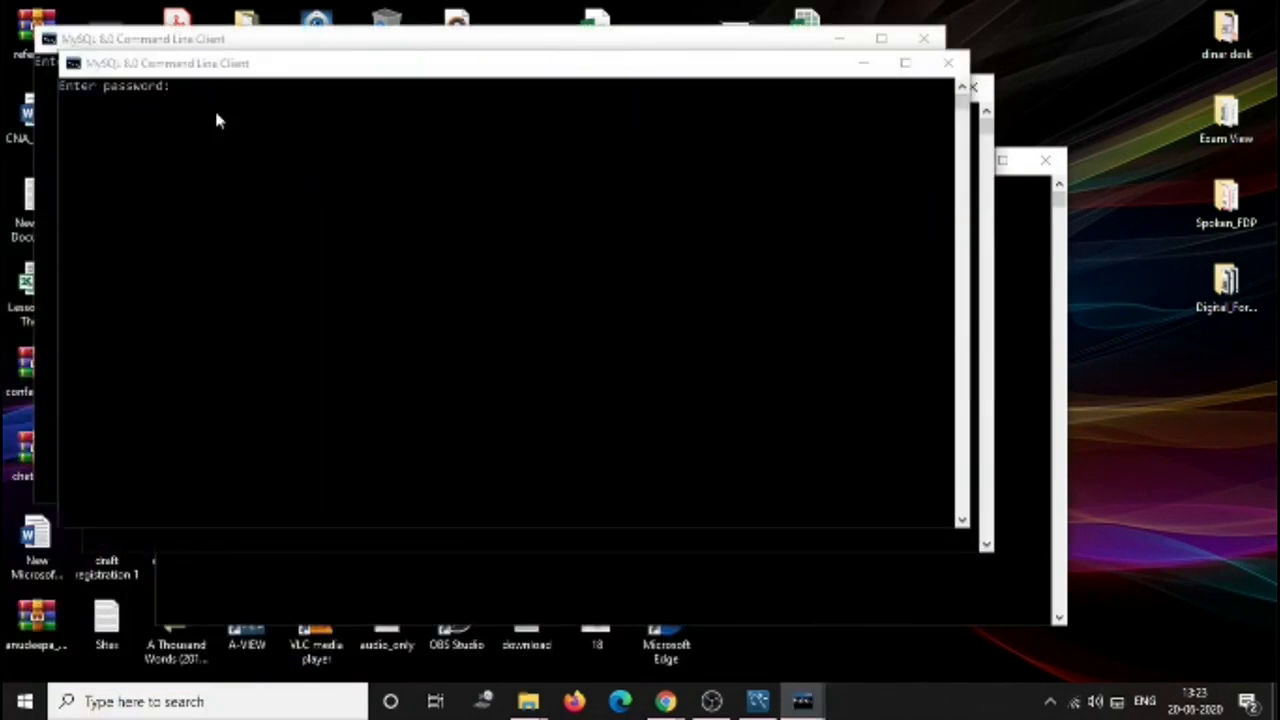
{"action": "left_click", "coordinate": [240, 137]}
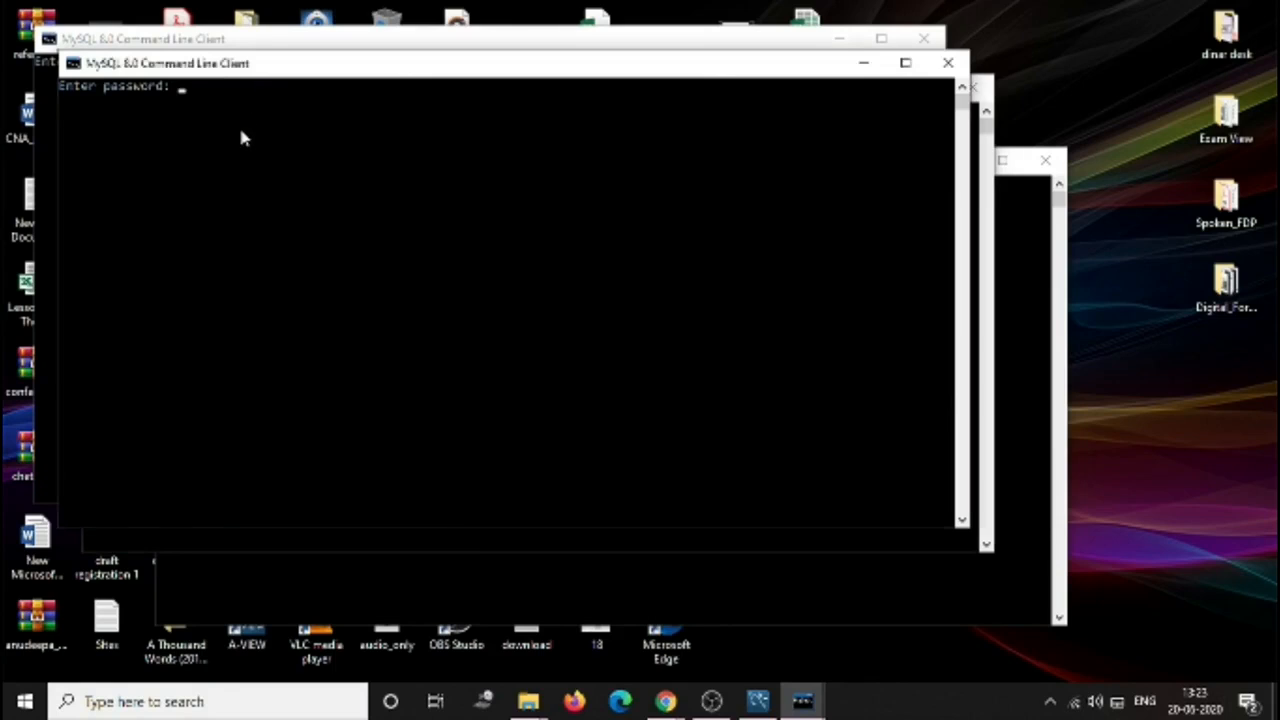
{"action": "type", "text": "**"}
{"action": "key", "text": "Return"}
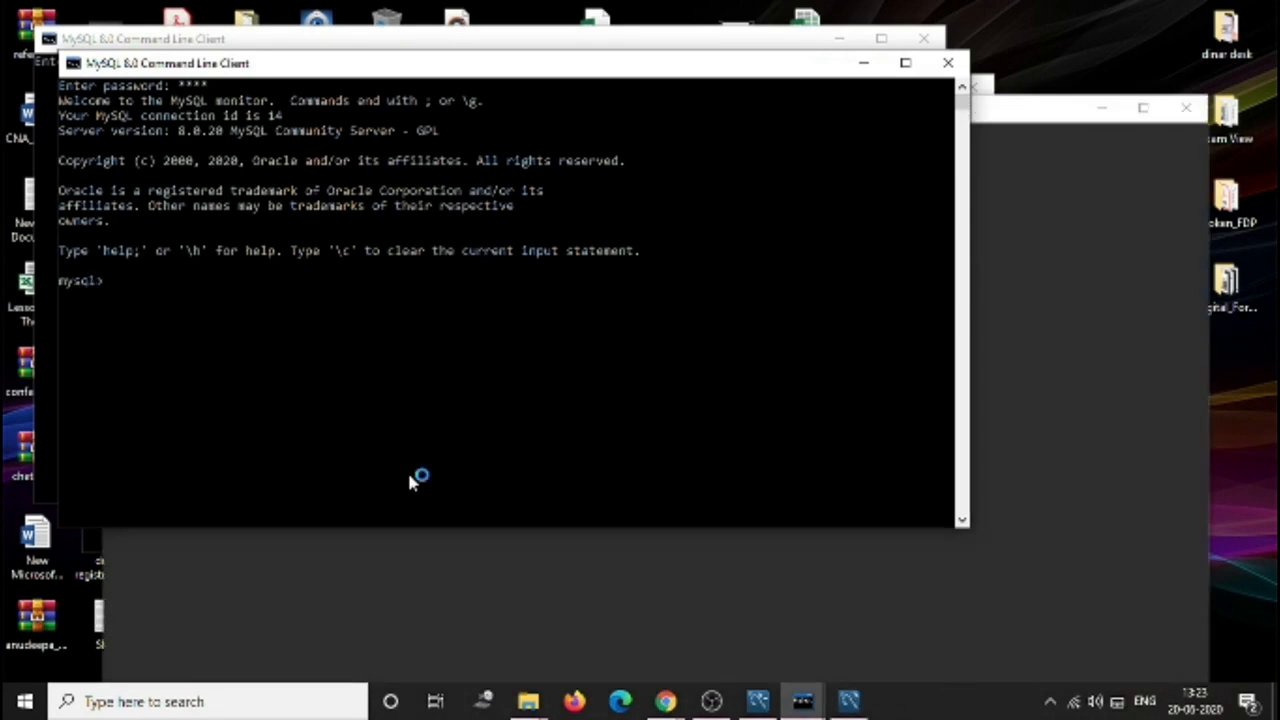
List the databases on the MySQL server with the command "show databases;"
{"action": "type", "text": "sh"}
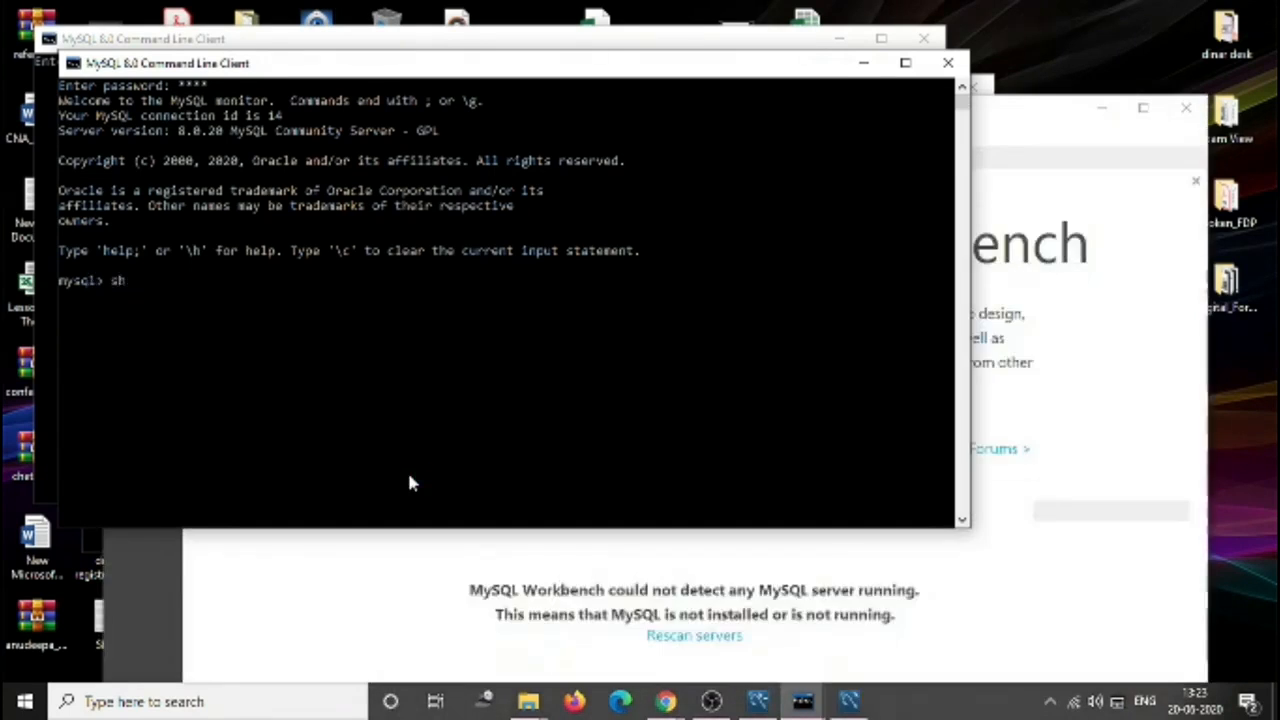
{"action": "type", "text": "ow"}
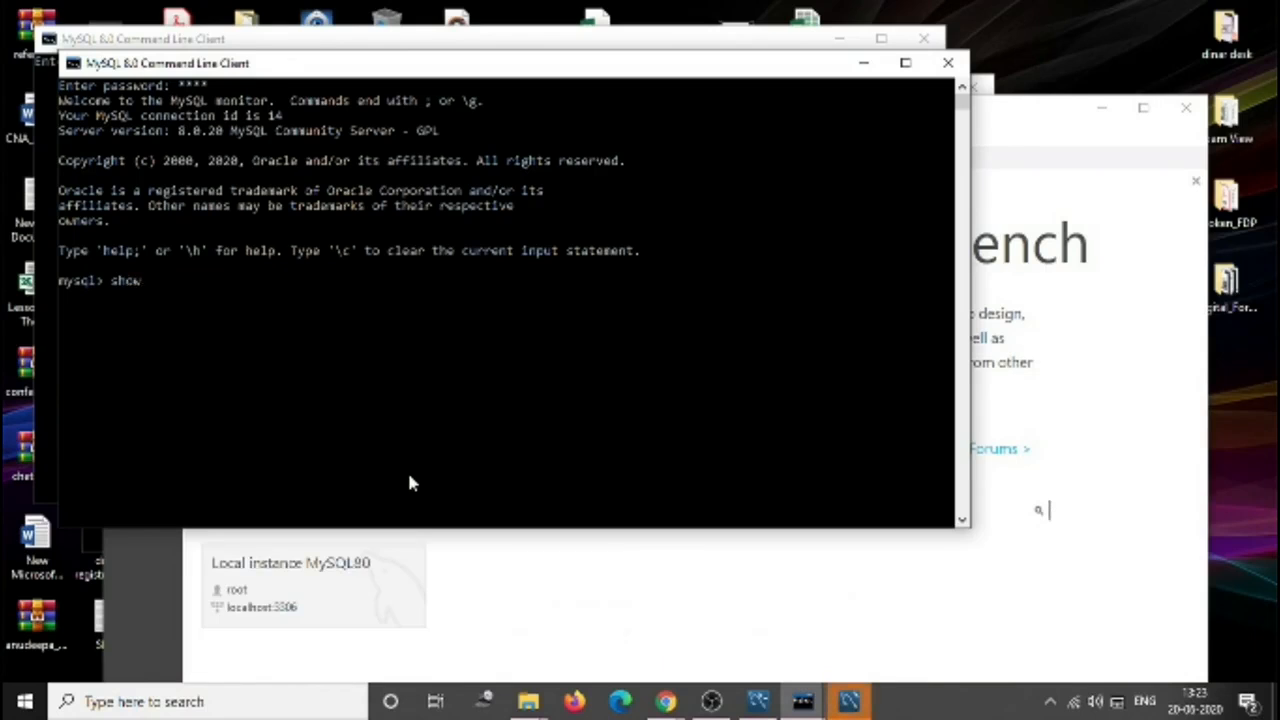
{"action": "type", "text": " databes"}
{"action": "key", "text": "BackSpace"}
{"action": "key", "text": "BackSpace"}
{"action": "type", "text": "ases;"}
{"action": "key", "text": "Return"}
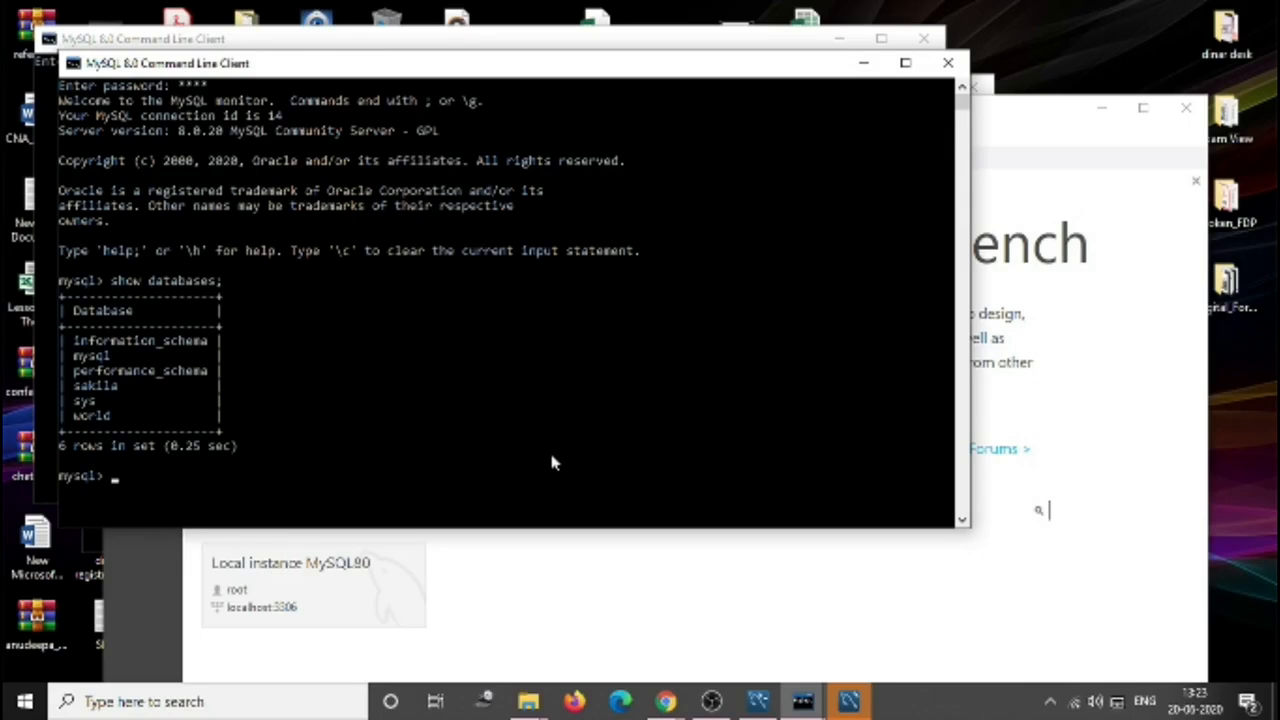
Close the two command-line windows covering MySQL Workbench and move the Workbench window up into fuller view
{"action": "left_click", "coordinate": [945, 68]}
{"action": "left_click", "coordinate": [971, 88]}
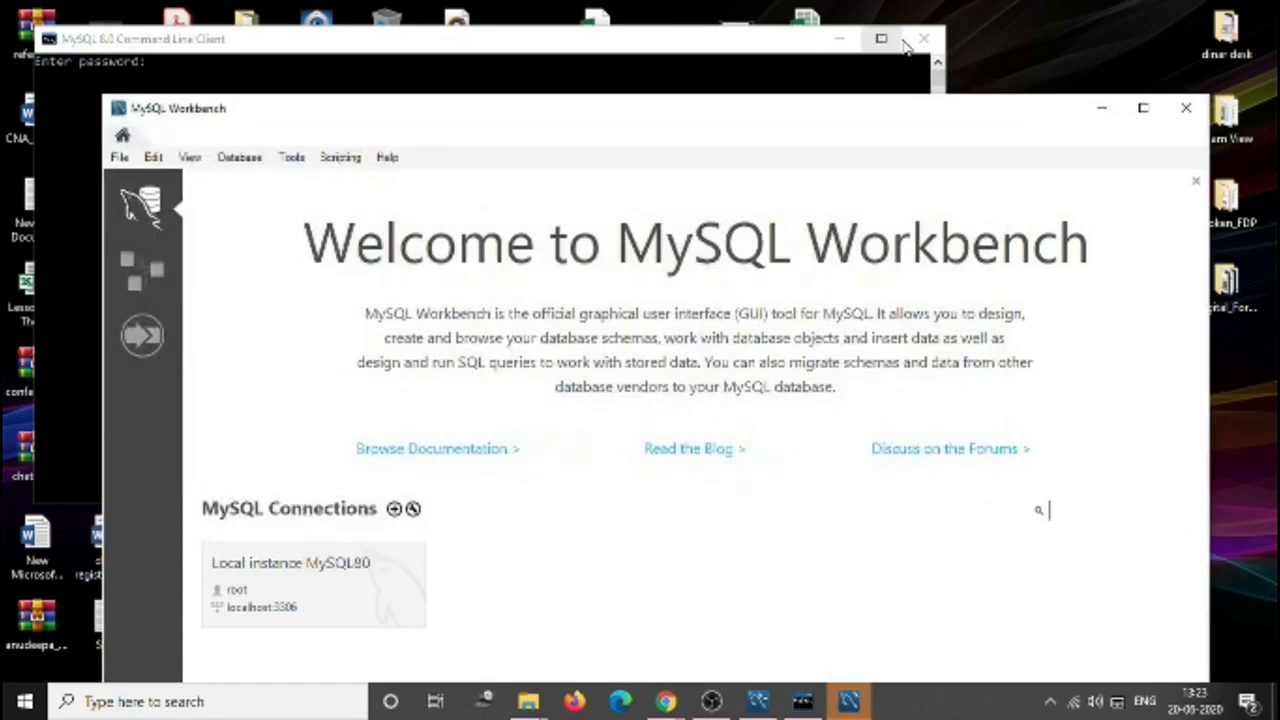
{"action": "left_click_drag", "start_coordinate": [766, 121], "coordinate": [748, 40]}
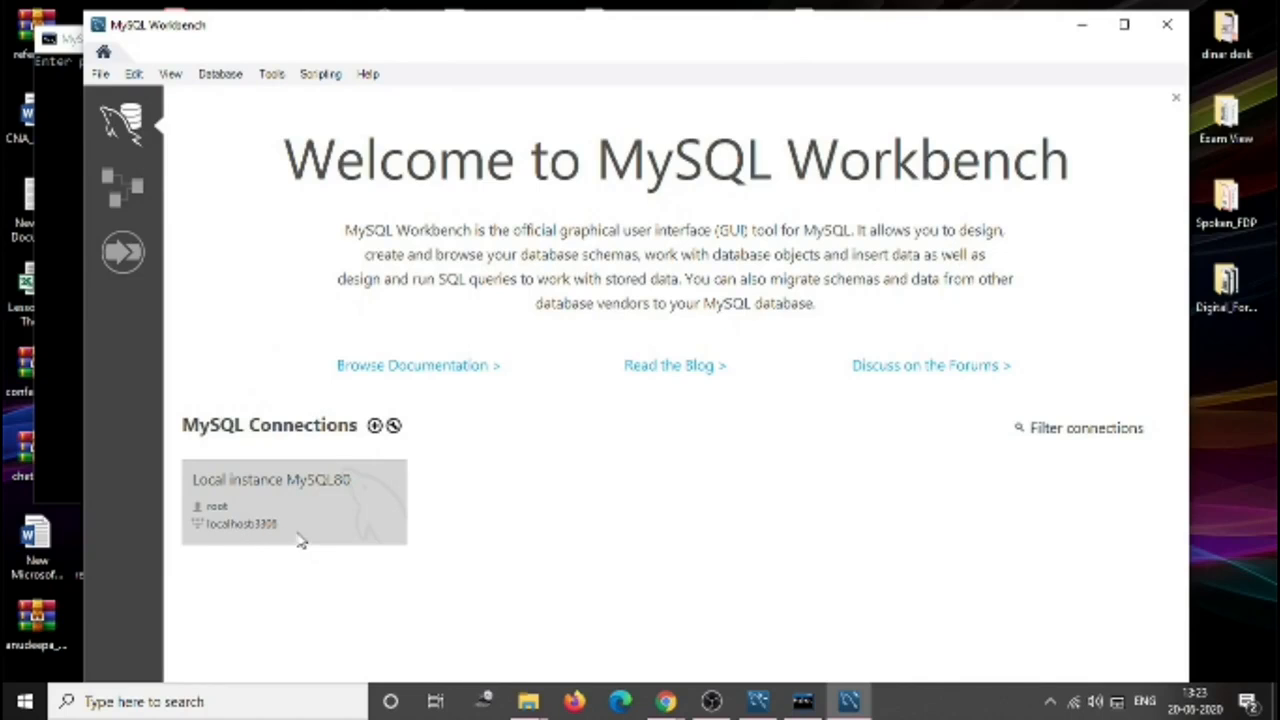
Review the database connection, reverse engineering and migration commands in MySQL Workbench, and close it
{"action": "left_click", "coordinate": [200, 77]}
{"action": "left_click", "coordinate": [264, 95]}
{"action": "left_click", "coordinate": [212, 80]}
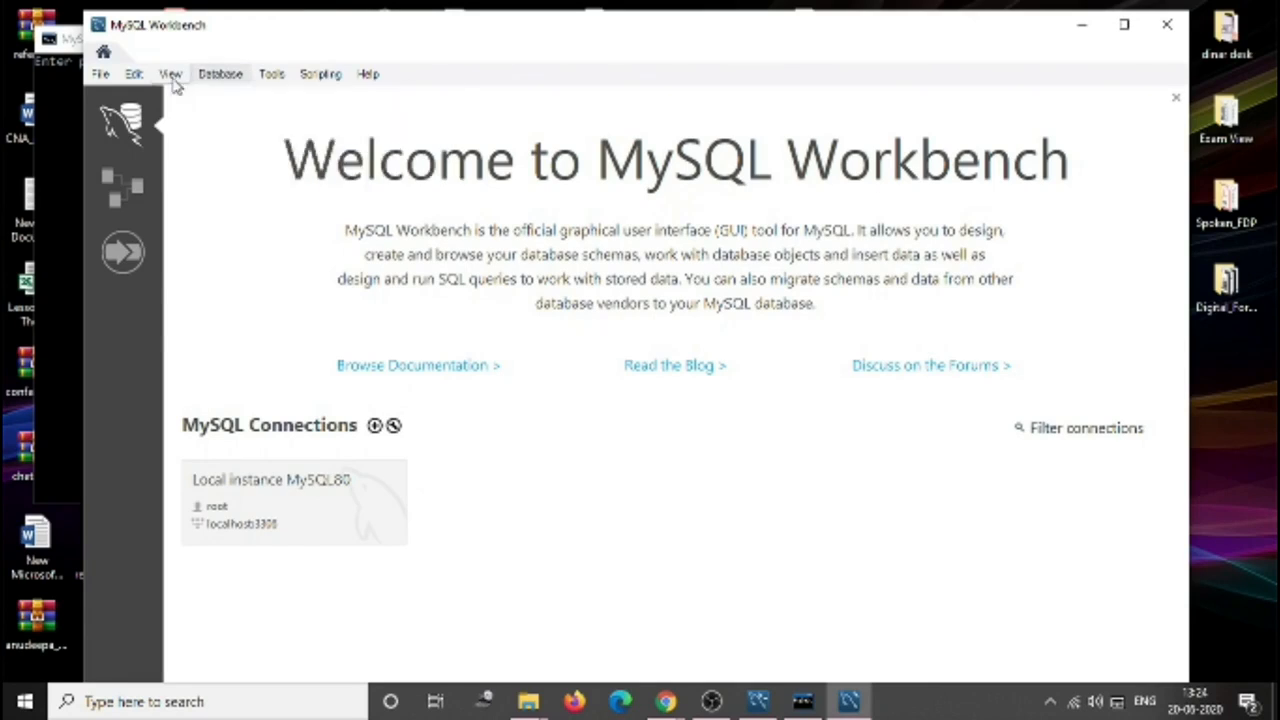
{"action": "mouse_move", "coordinate": [213, 82]}
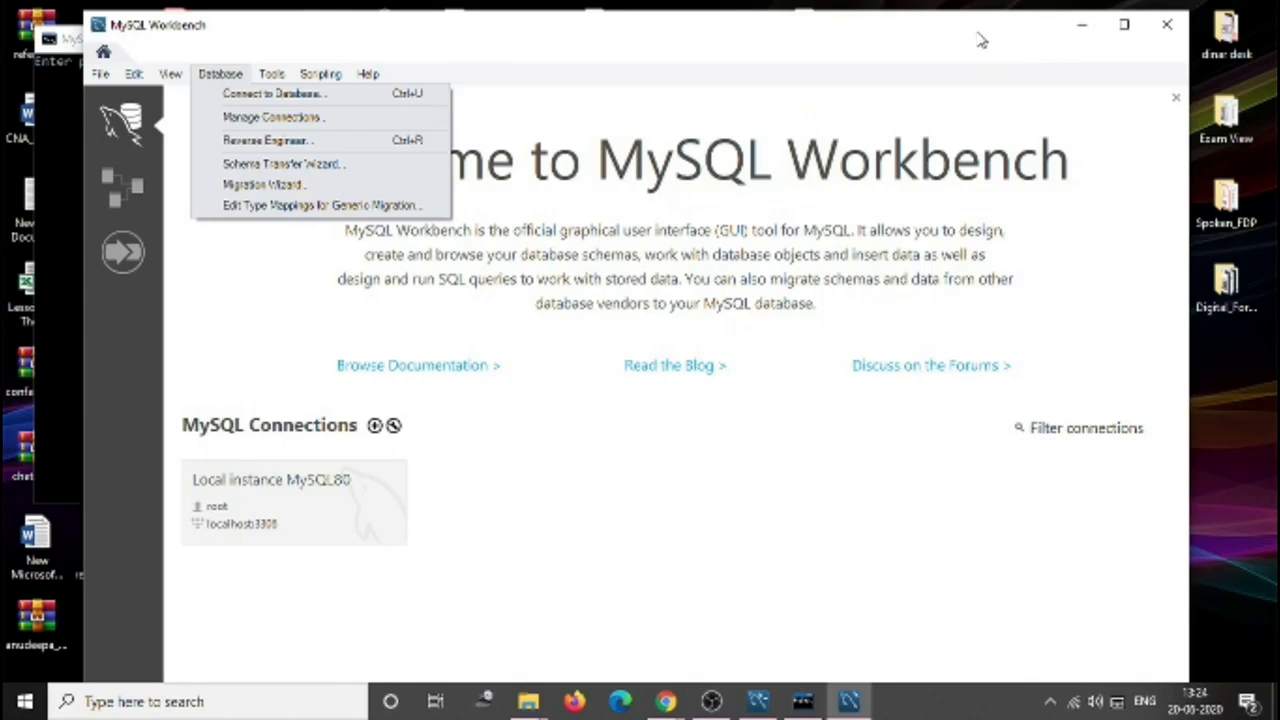
{"action": "left_click", "coordinate": [1163, 31]}
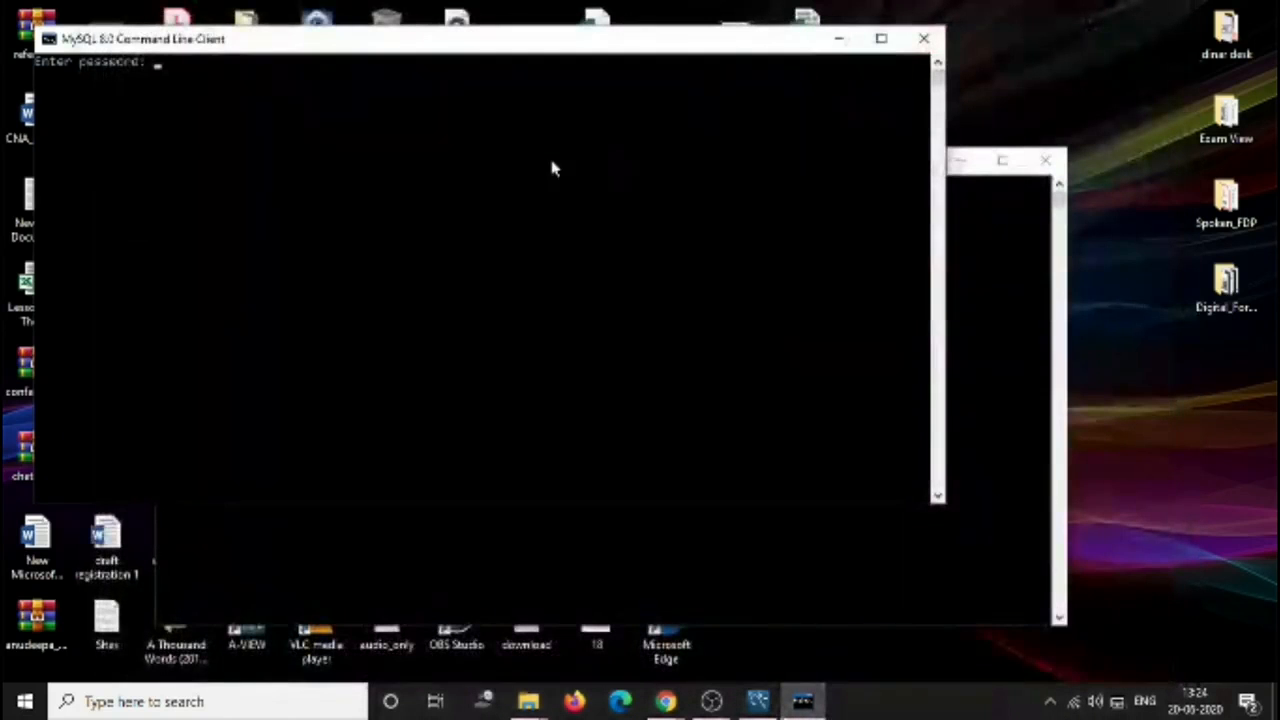